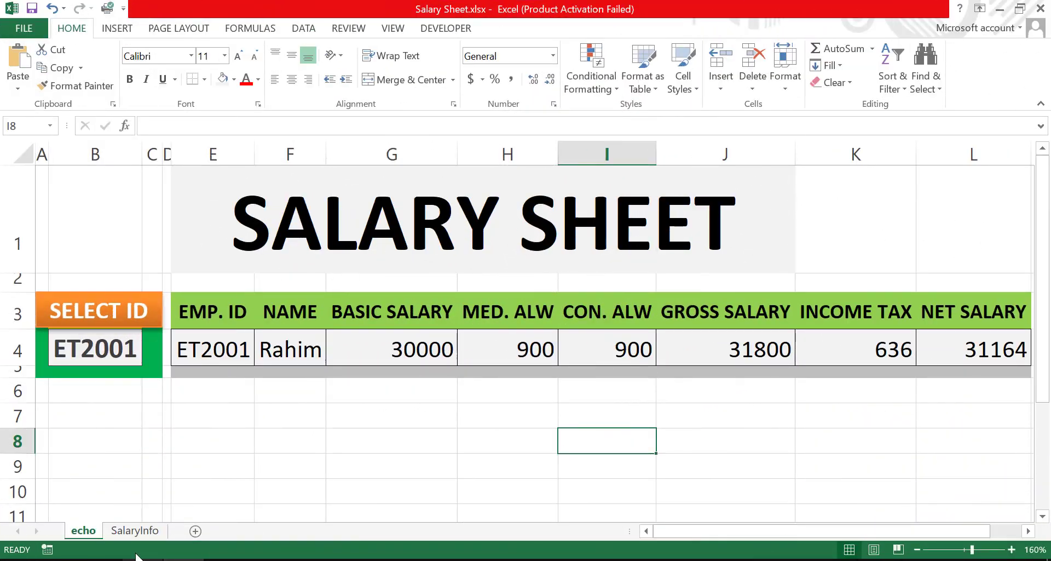
Set B4's employee ID to ET2002, ET2006, ET2010, then ET2015, and move to the SalaryInfo sheet
click(135, 530)
click(82, 531)
click(123, 355)
click(146, 356)
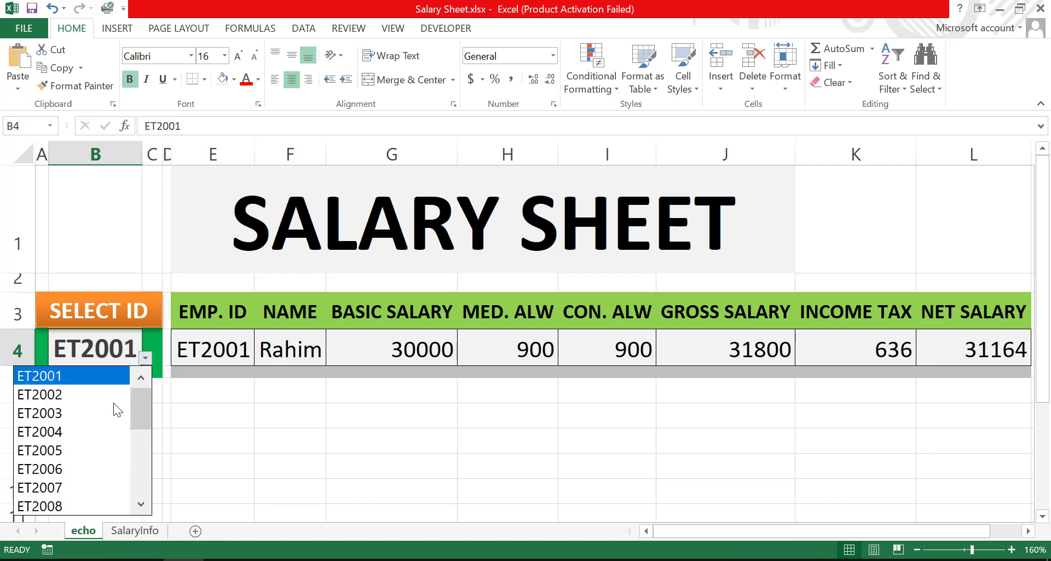
click(87, 394)
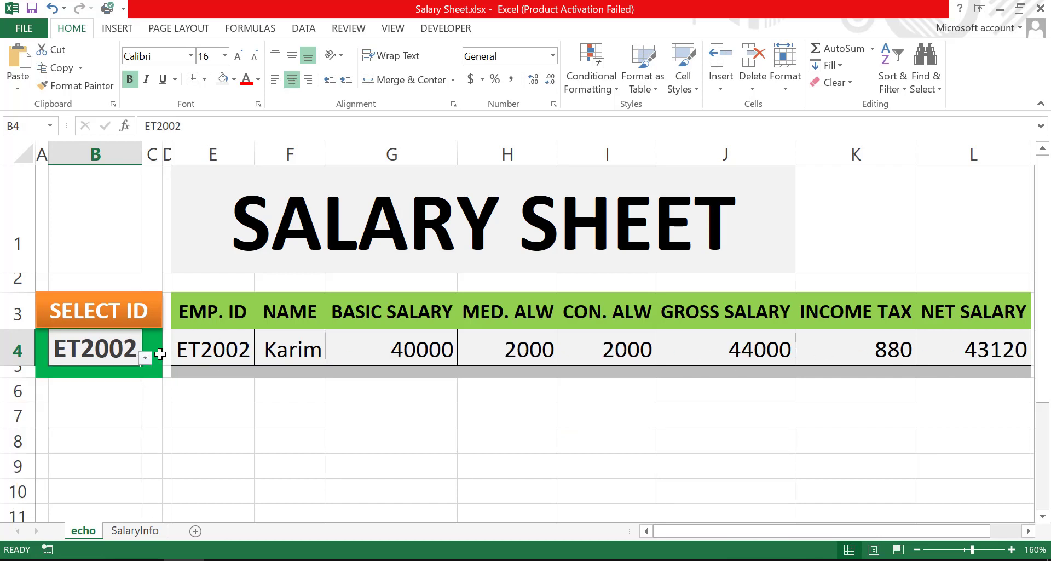
click(147, 359)
click(111, 444)
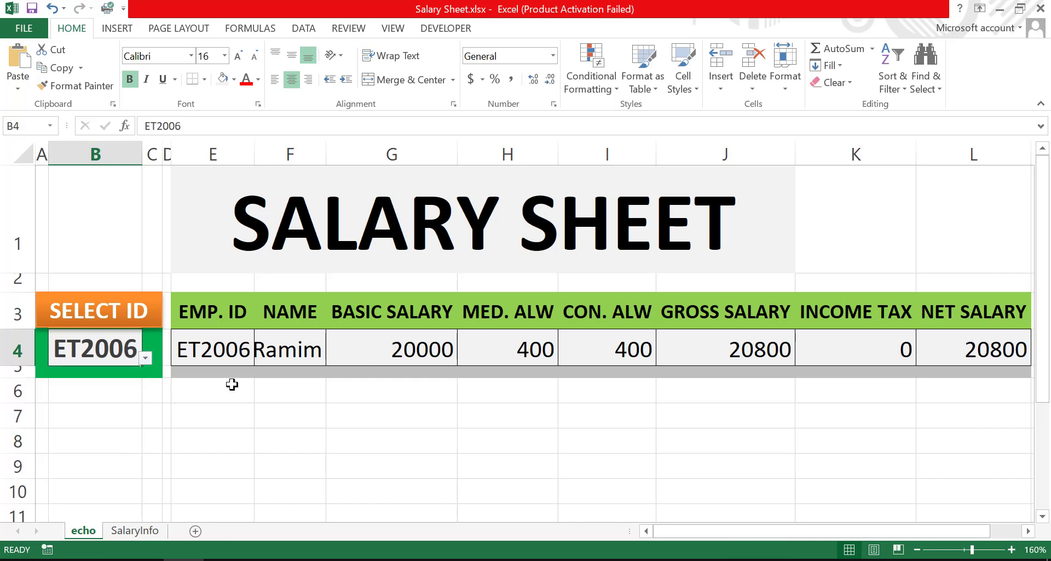
click(145, 357)
click(105, 449)
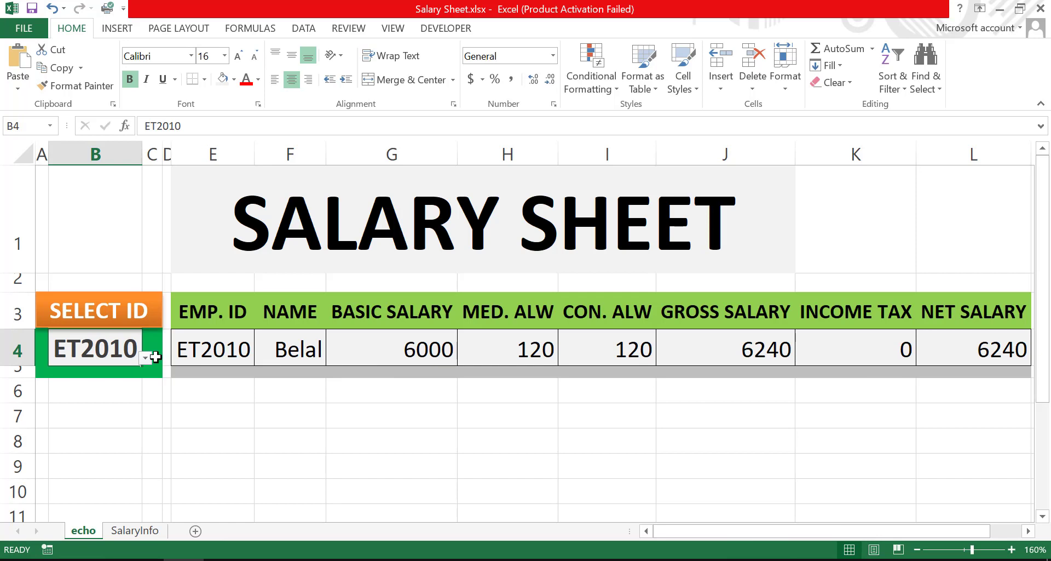
click(146, 358)
click(100, 469)
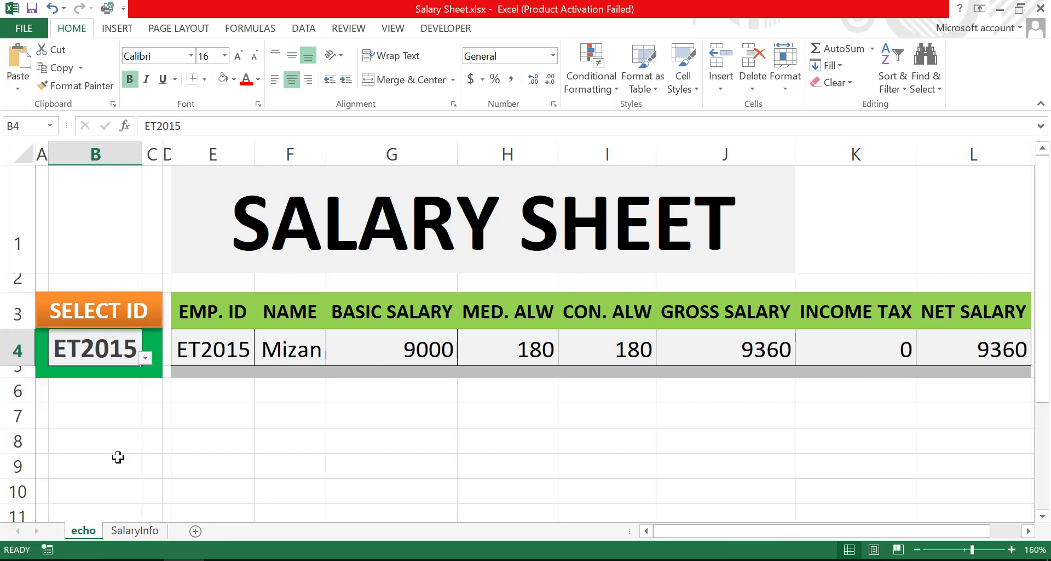
key(ctrl+Page_Down)
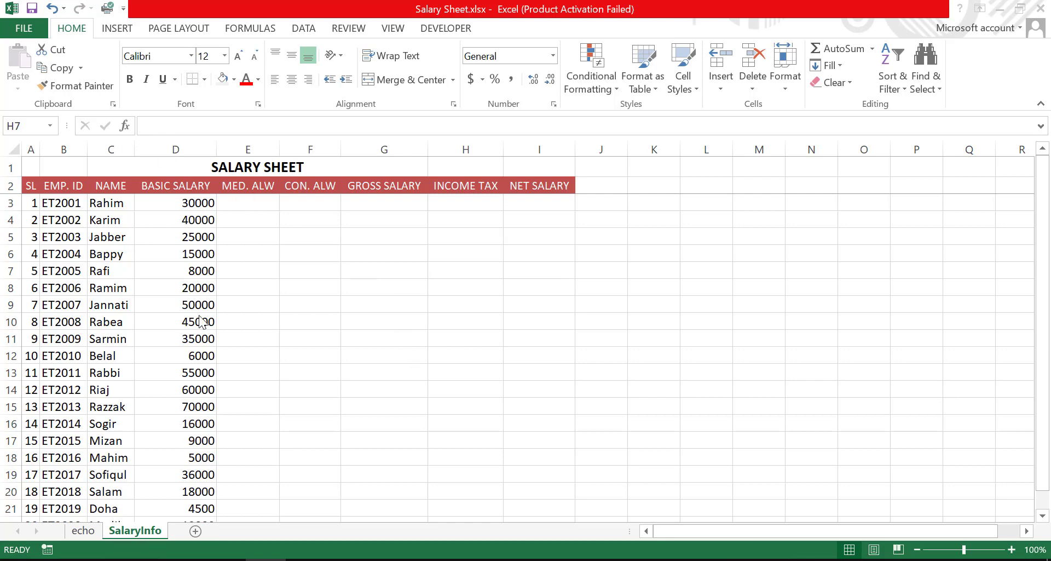
Return briefly to the echo sheet, then bring up the SalaryInfo sheet's full salary table
click(84, 531)
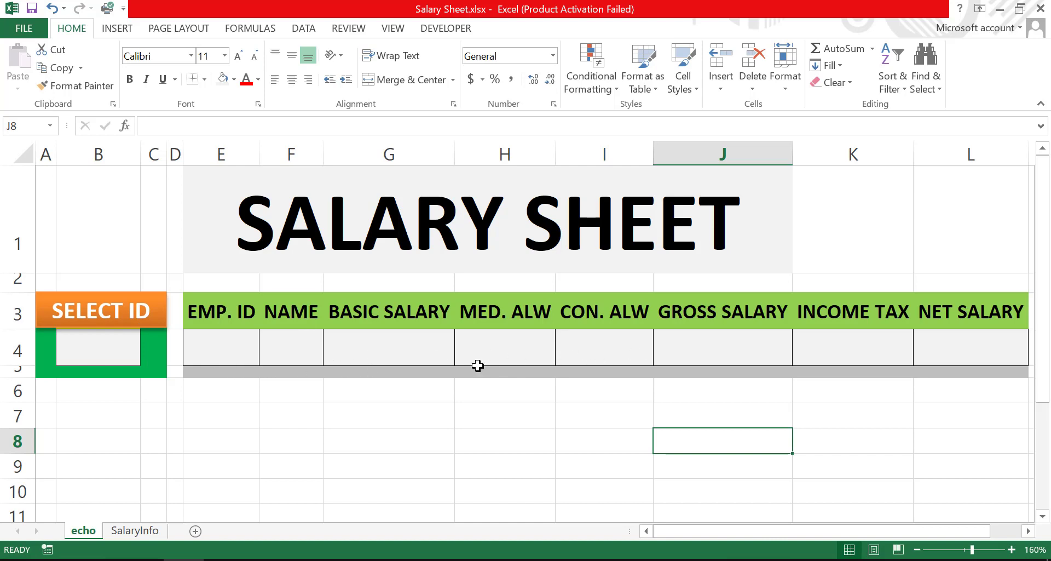
click(141, 532)
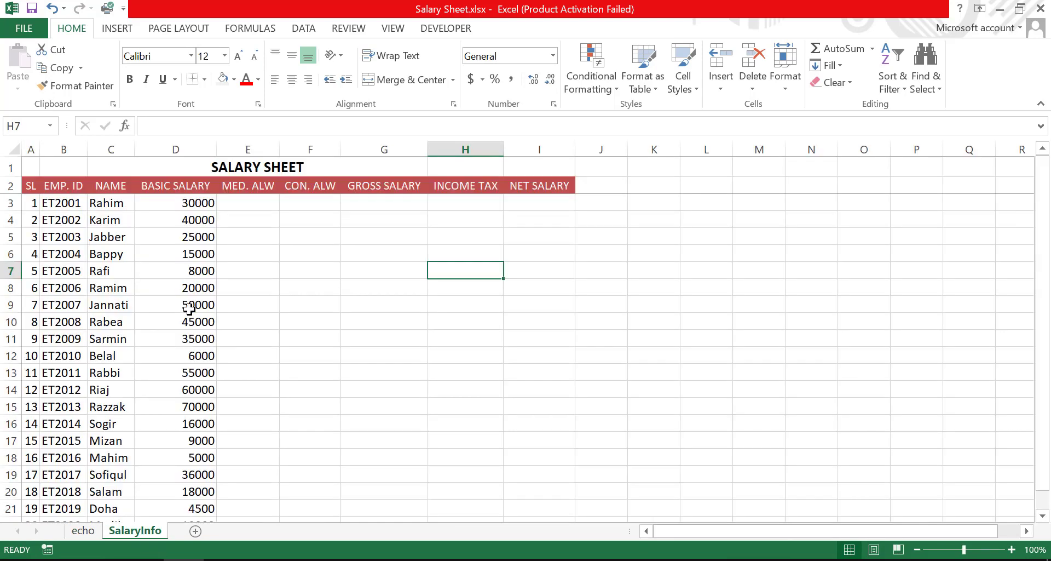
click(30, 186)
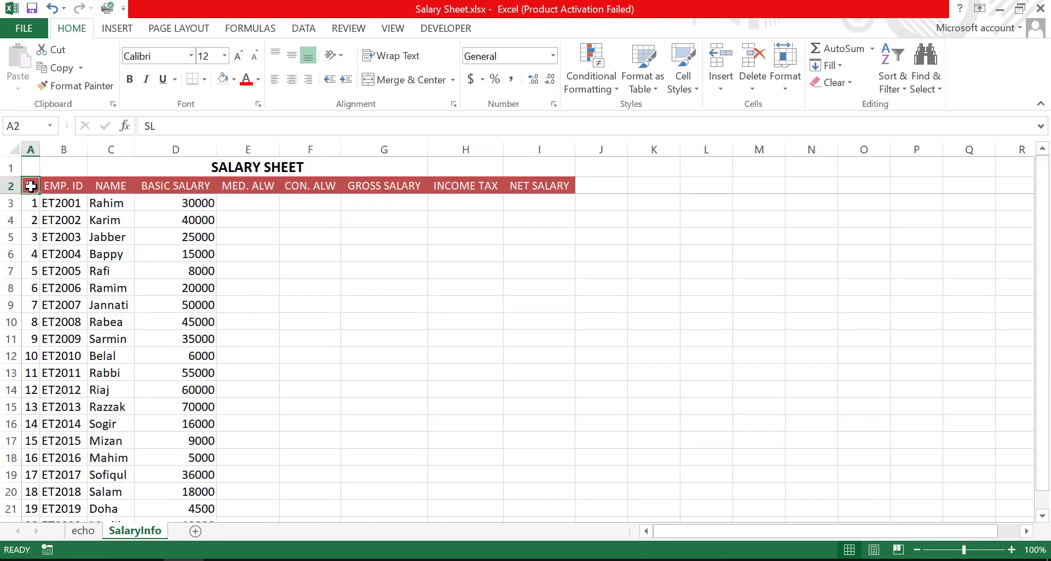
text(SL)
key(Tab)
key(Tab)
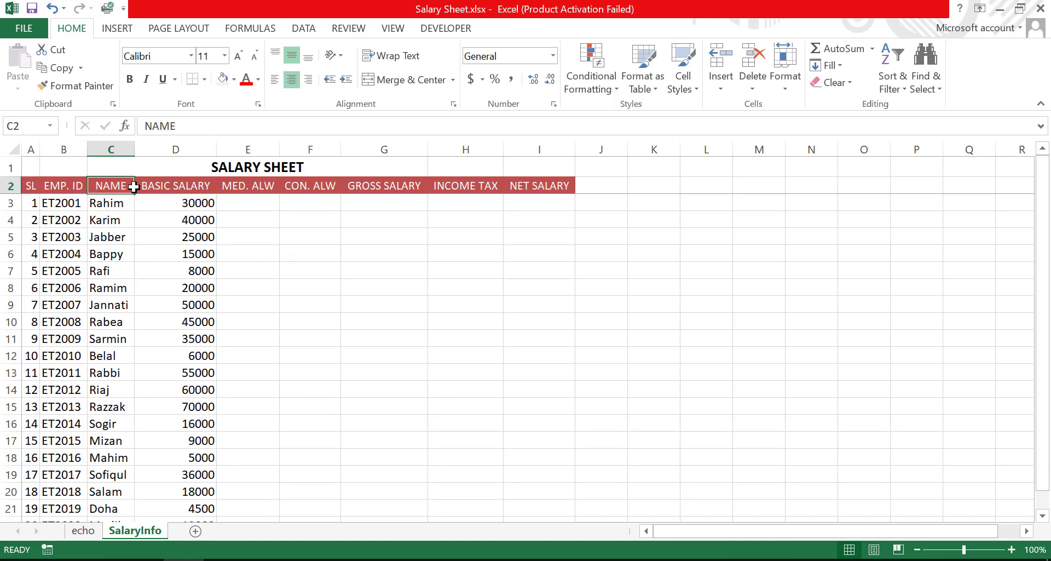
key(Tab)
double_click(190, 186)
key(Tab)
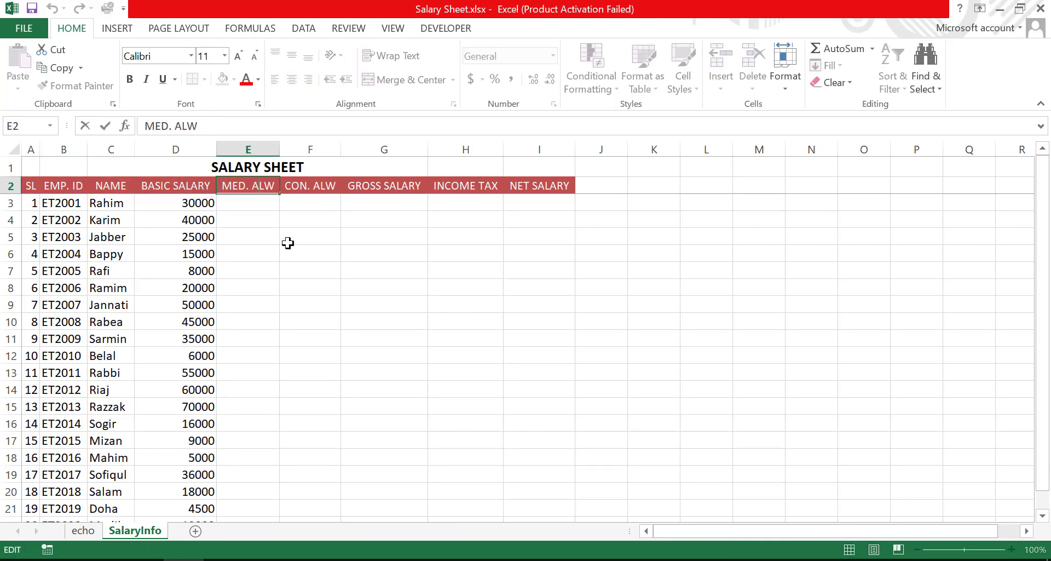
key(Tab)
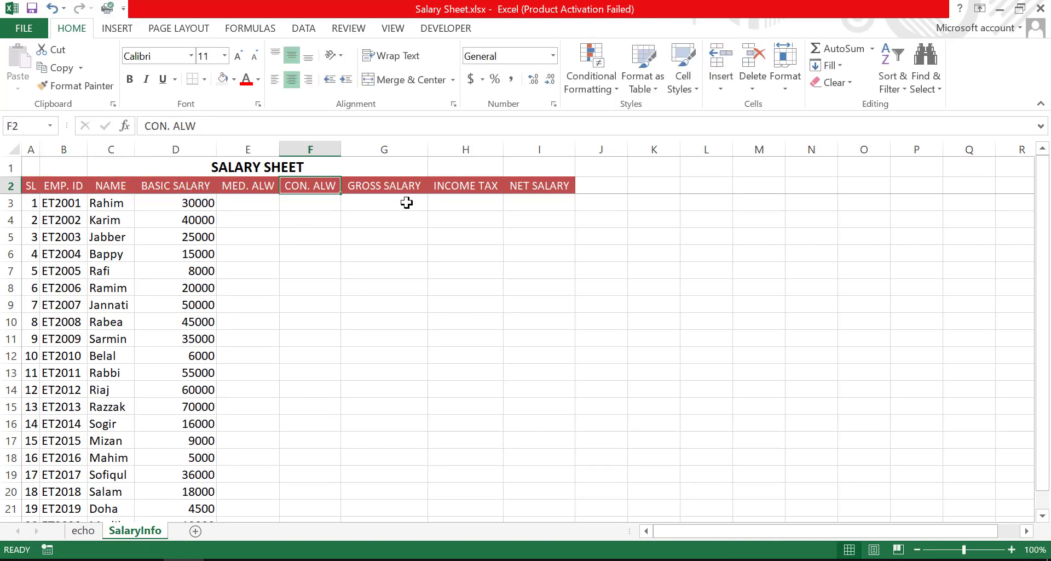
key(F2)
click(387, 188)
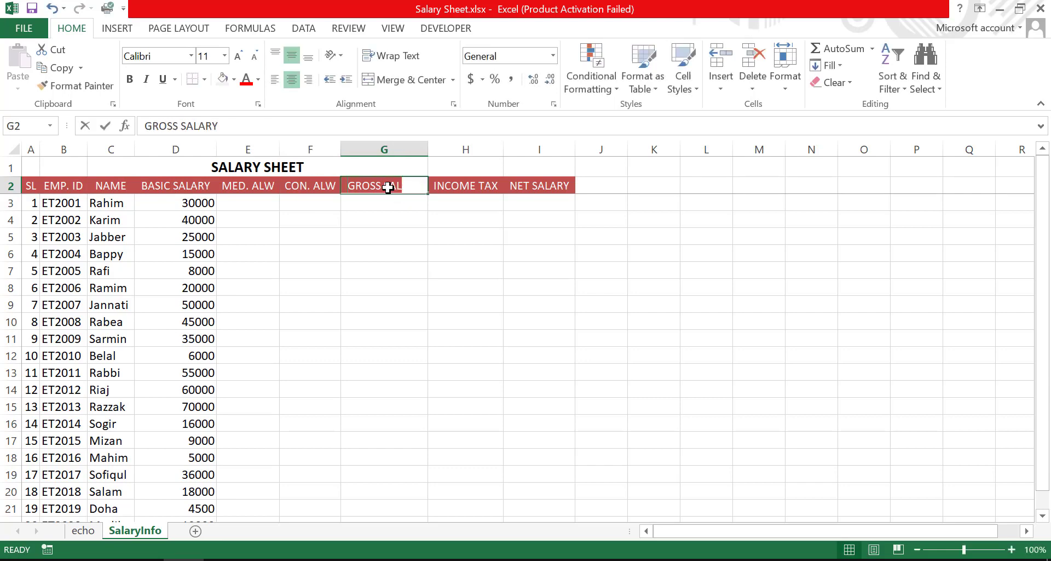
click(479, 189)
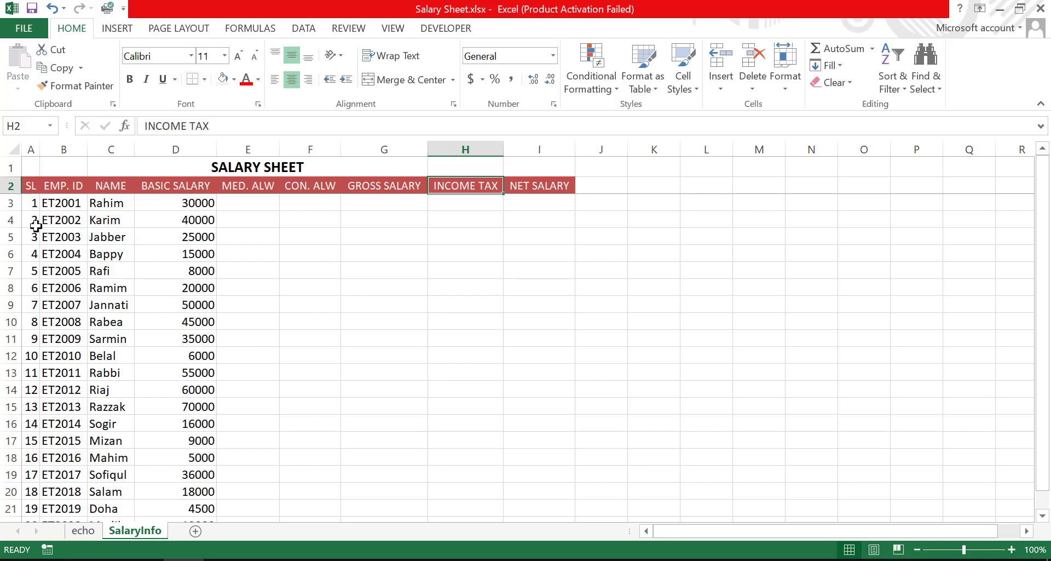
scroll(56, 345, down, 3)
scroll(86, 406, up, 3)
scroll(203, 305, down, 1)
scroll(203, 304, down, 1)
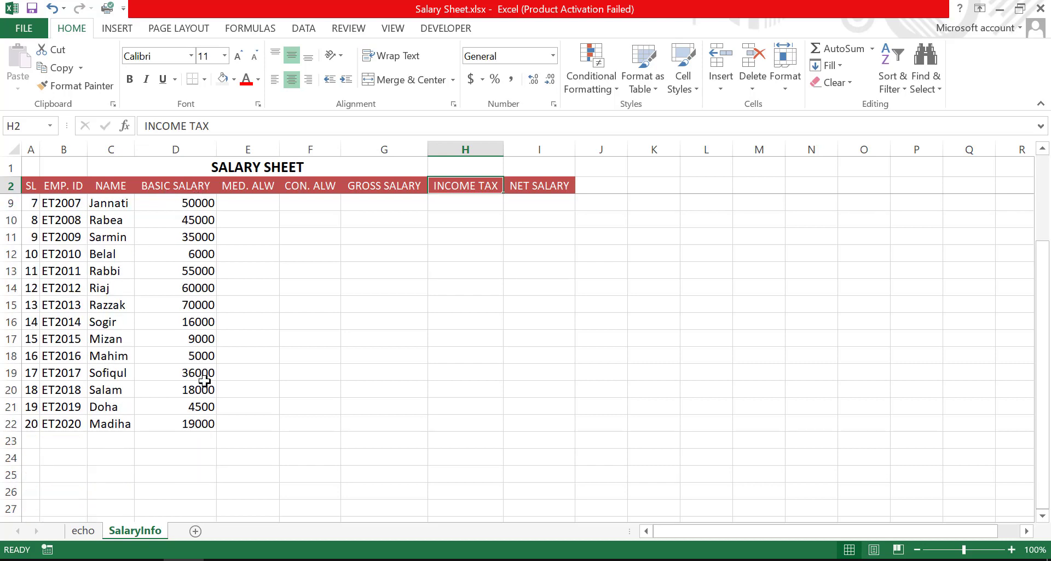
scroll(204, 376, up, 2)
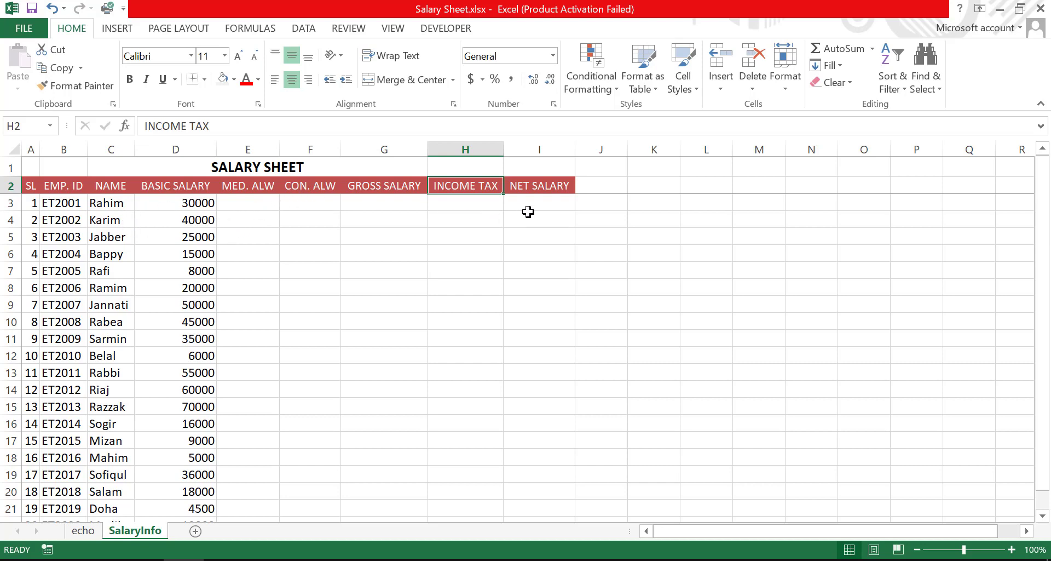
key(Down)
key(Down)
key(Down)
key(Left)
key(Left)
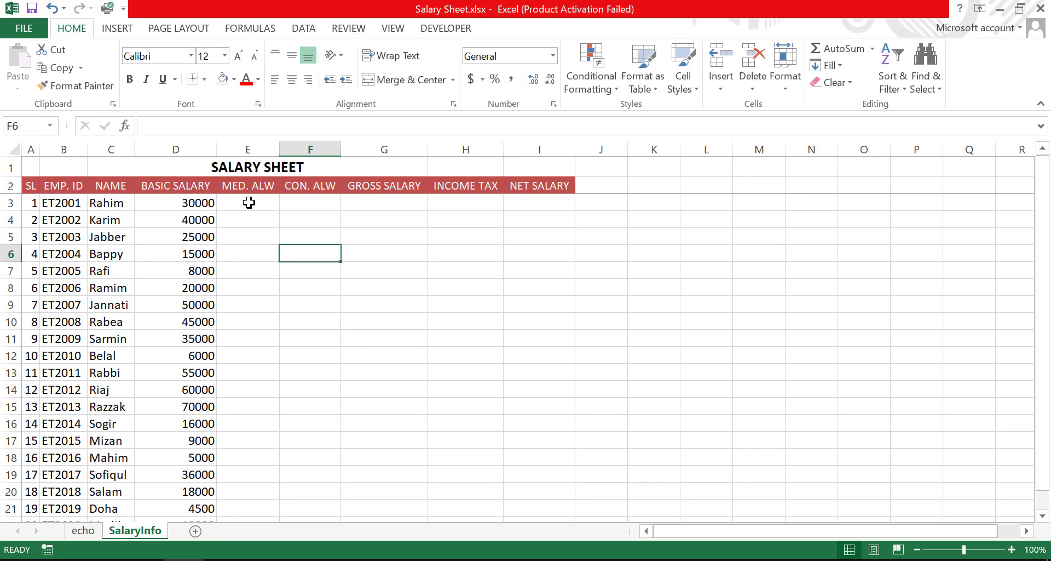
Begin E3's medical allowance formula as =IF(D3>=60000,D3*15%,
click(257, 203)
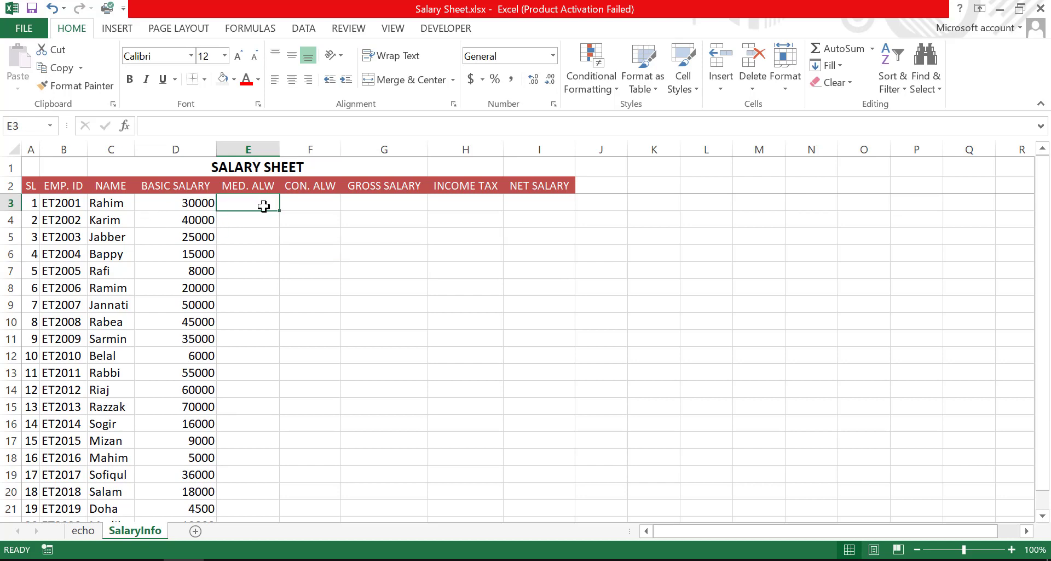
text(=)
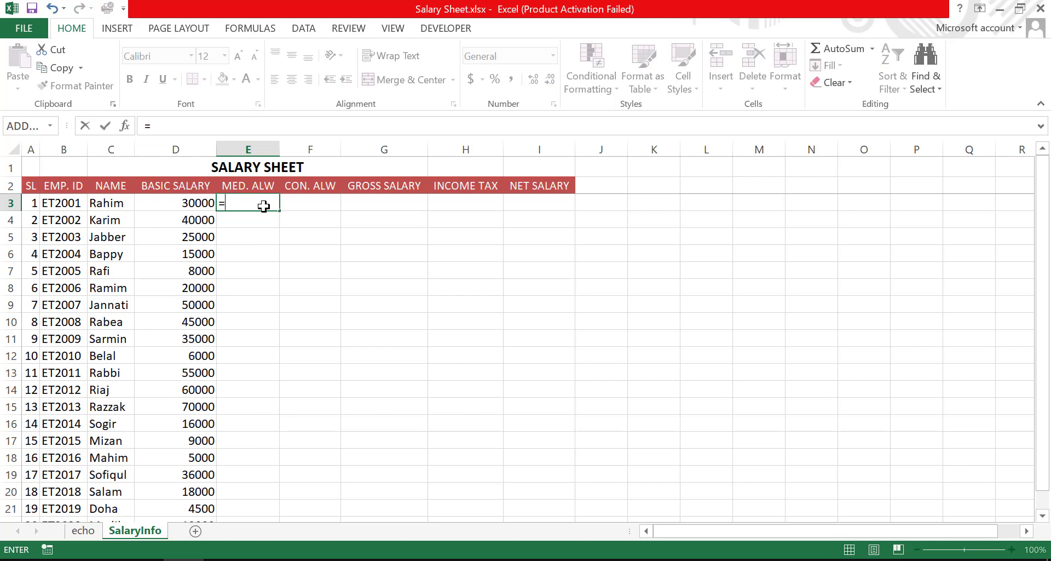
text(if()
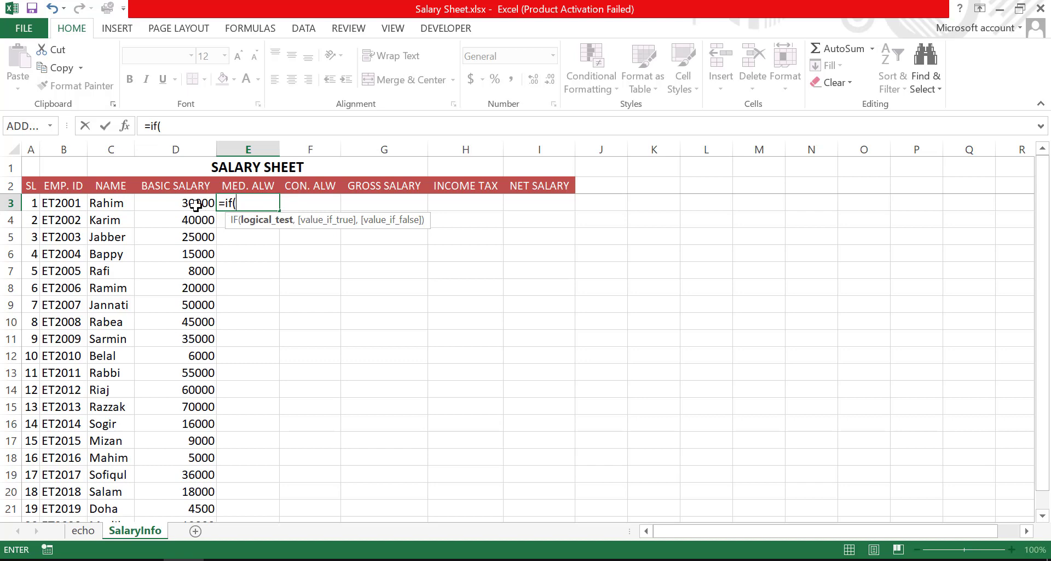
click(196, 204)
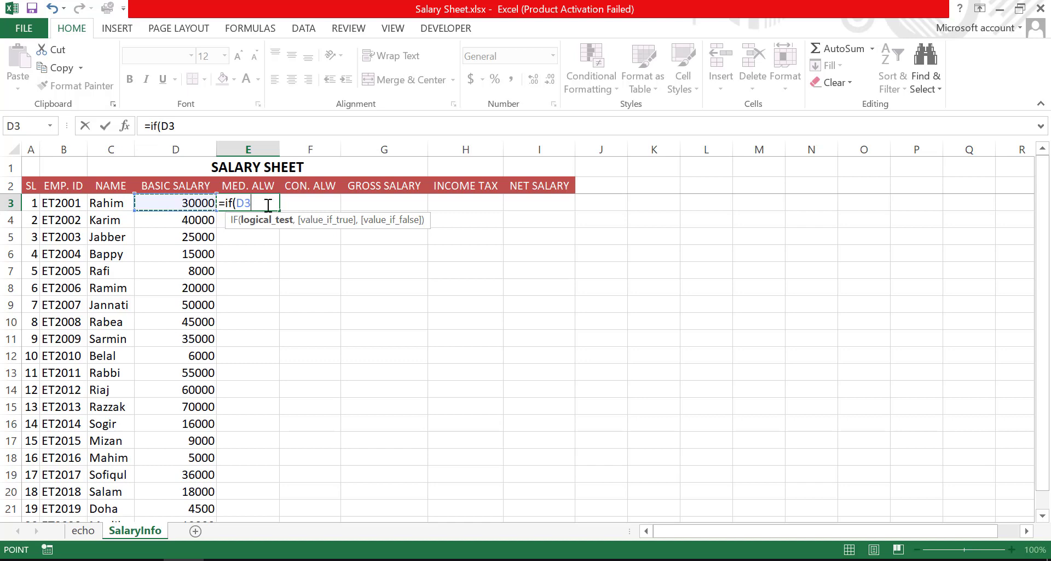
text(>=)
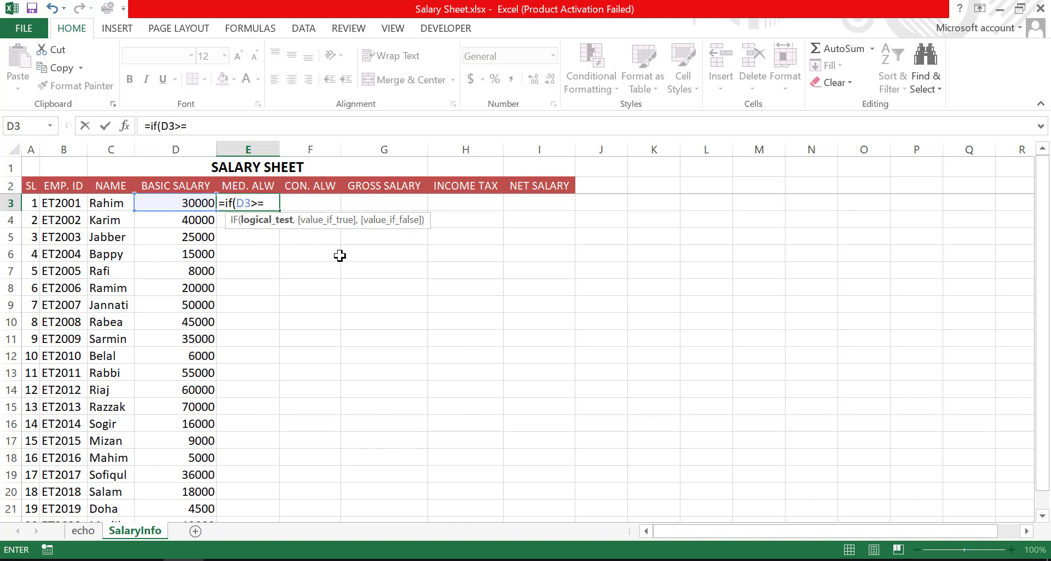
text(6)
text(0000)
text(,)
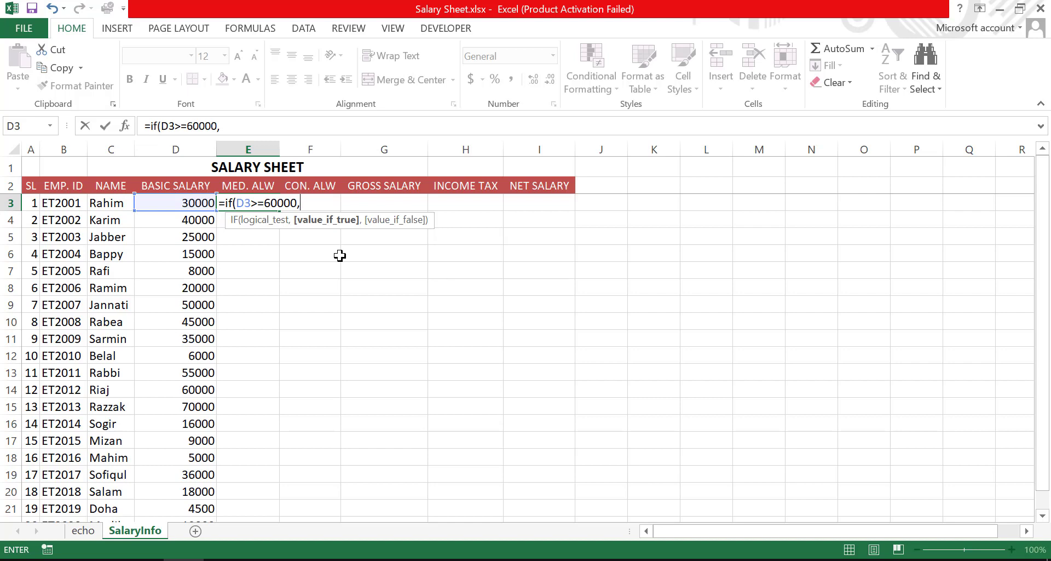
text(d3)
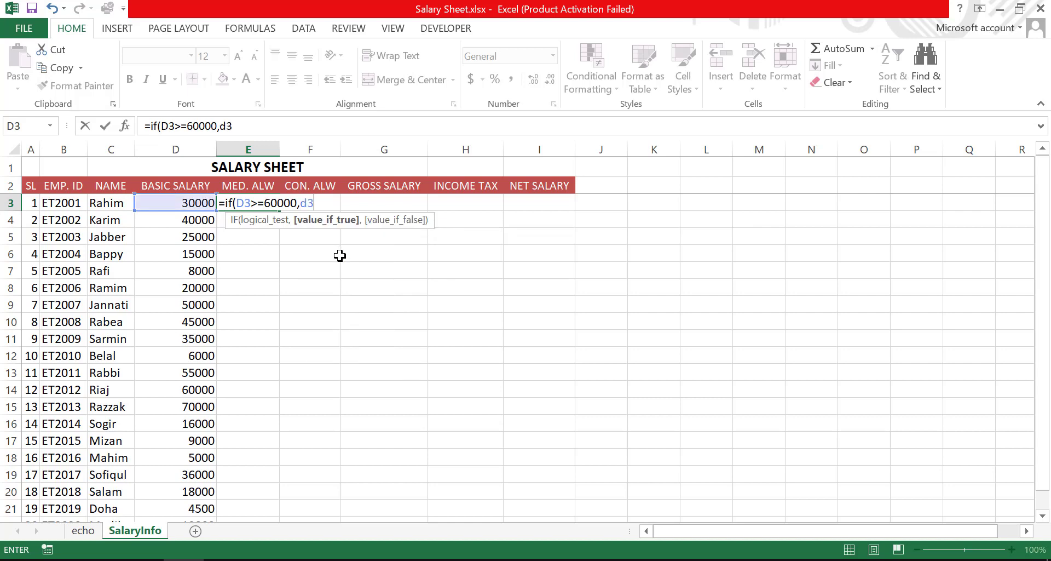
text(*)
text(15)
text(%)
text(,)
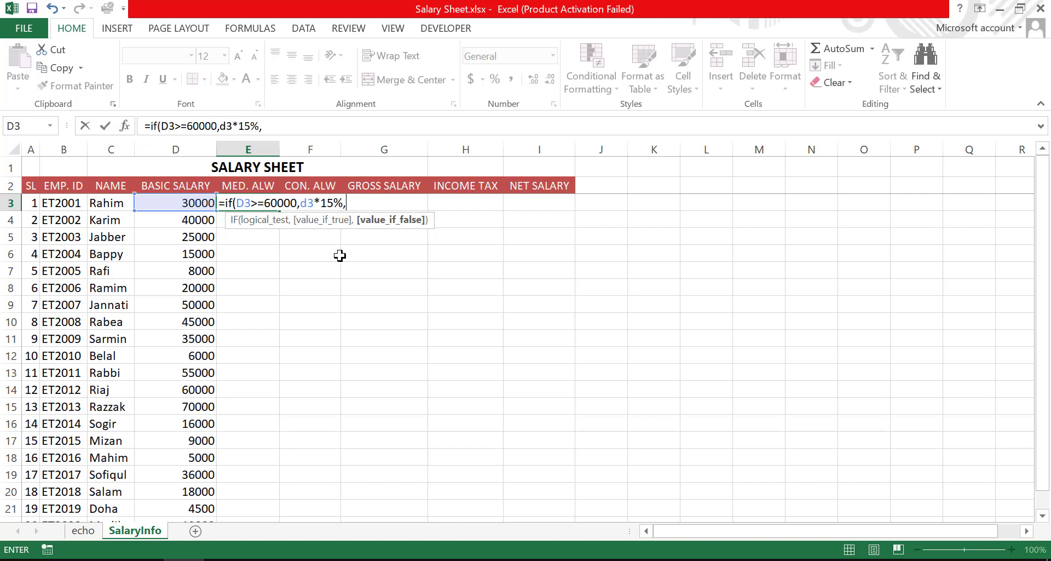
Add tiers of 10% at 50000, 5% at 40000, 3% at 30000, else 2%, and commit E3
text(i)
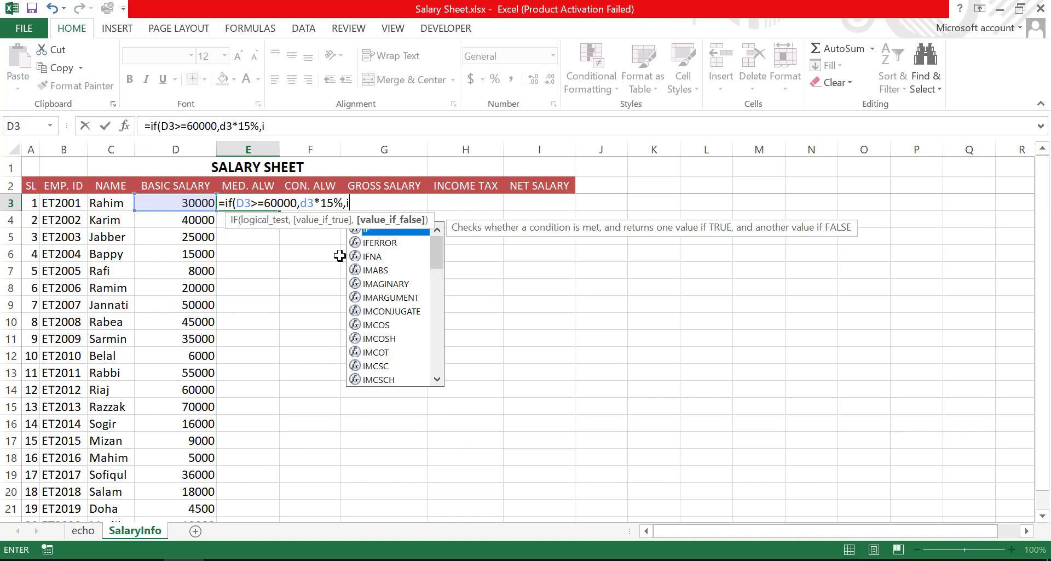
text(f()
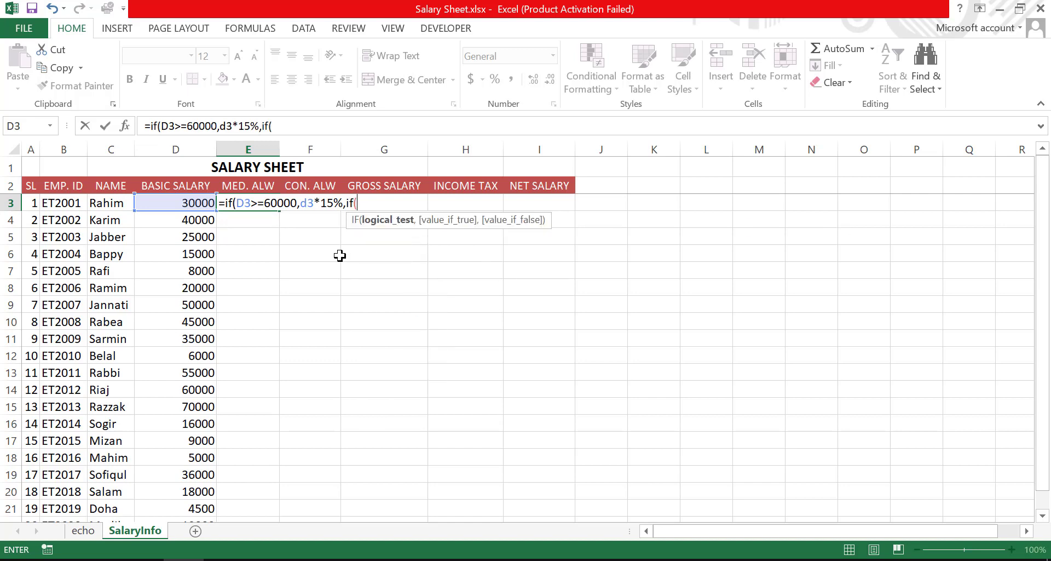
text(d3)
text(>=)
text(5)
text(0000,)
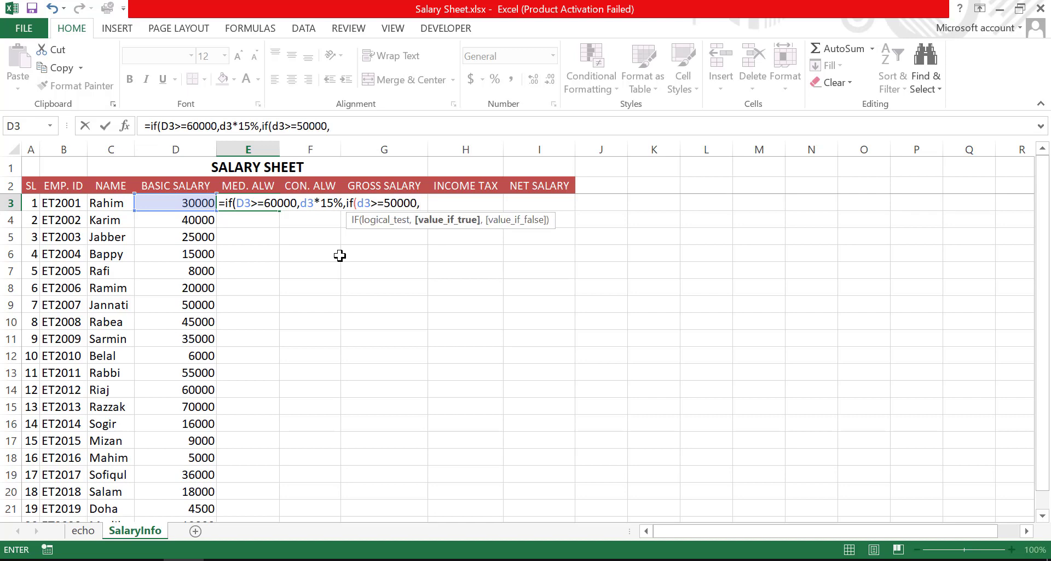
text(d3)
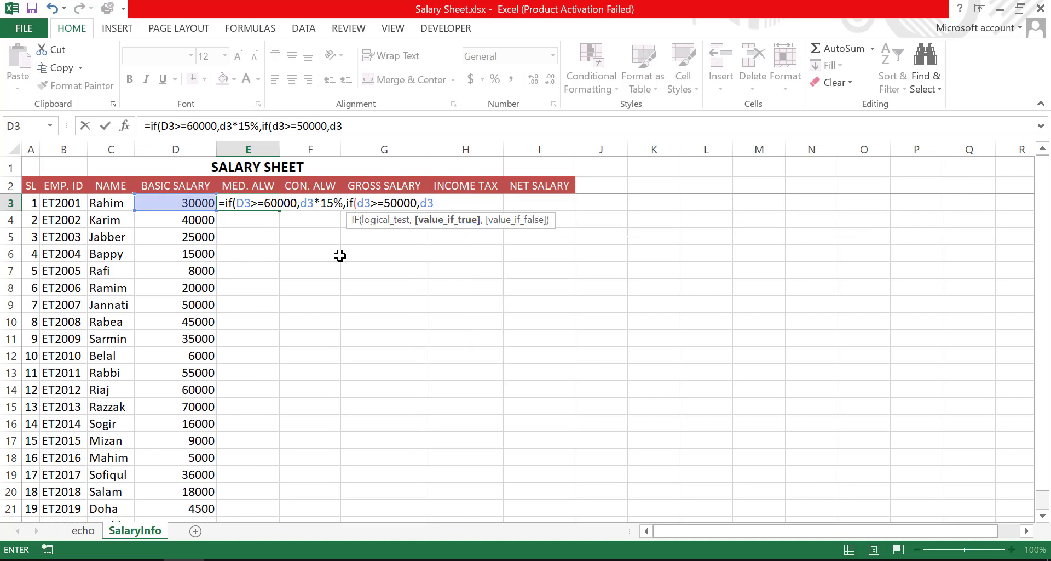
text(*)
text(10)
text(%)
text(,)
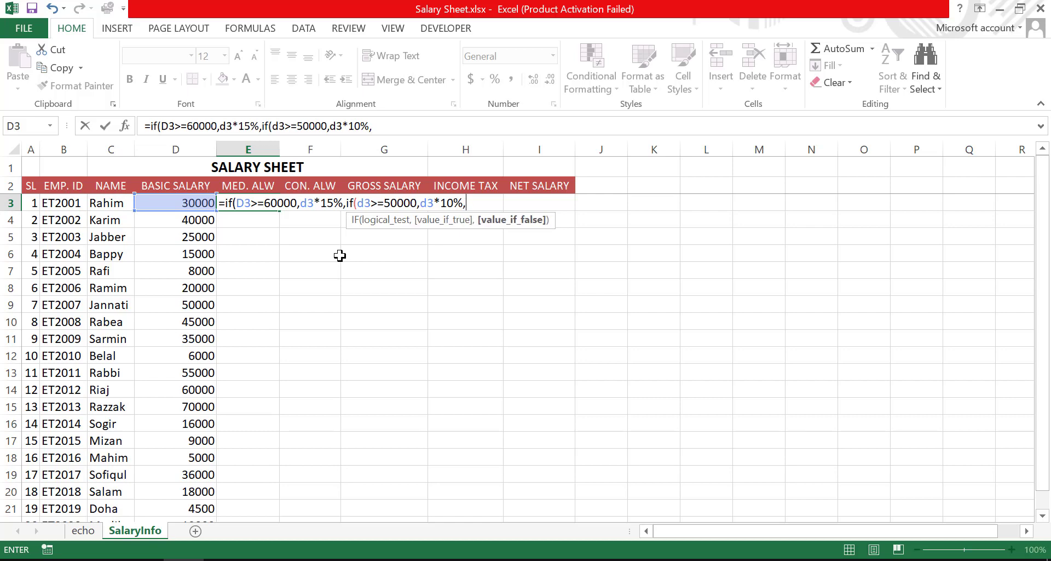
text(if)
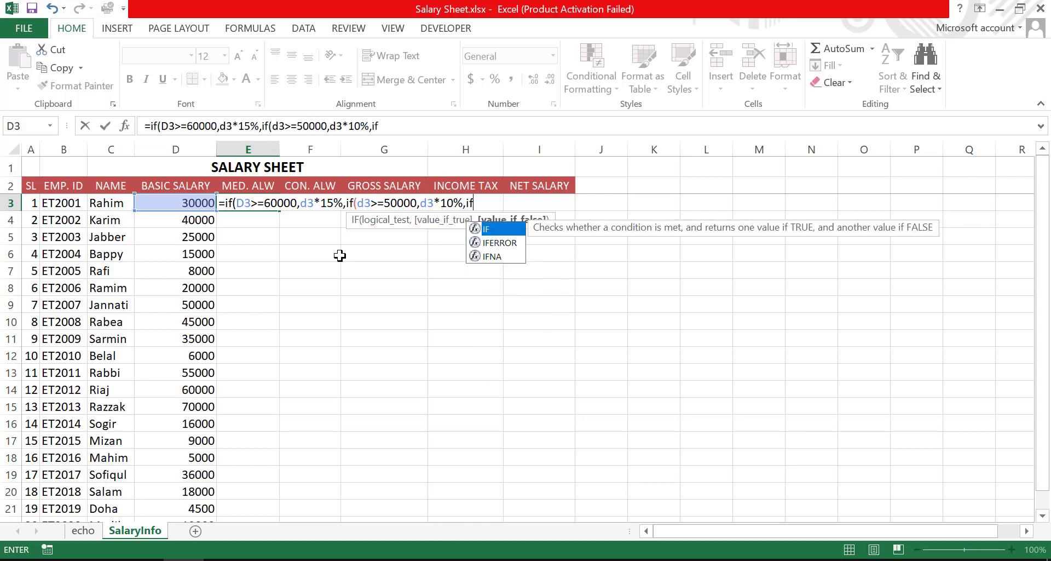
text(()
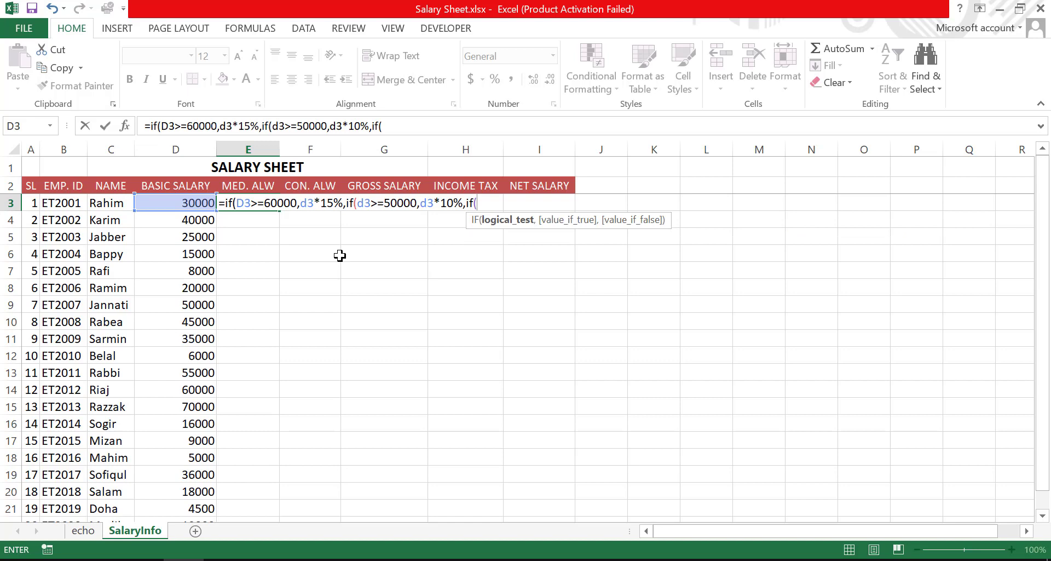
text(d3>)
text(=4)
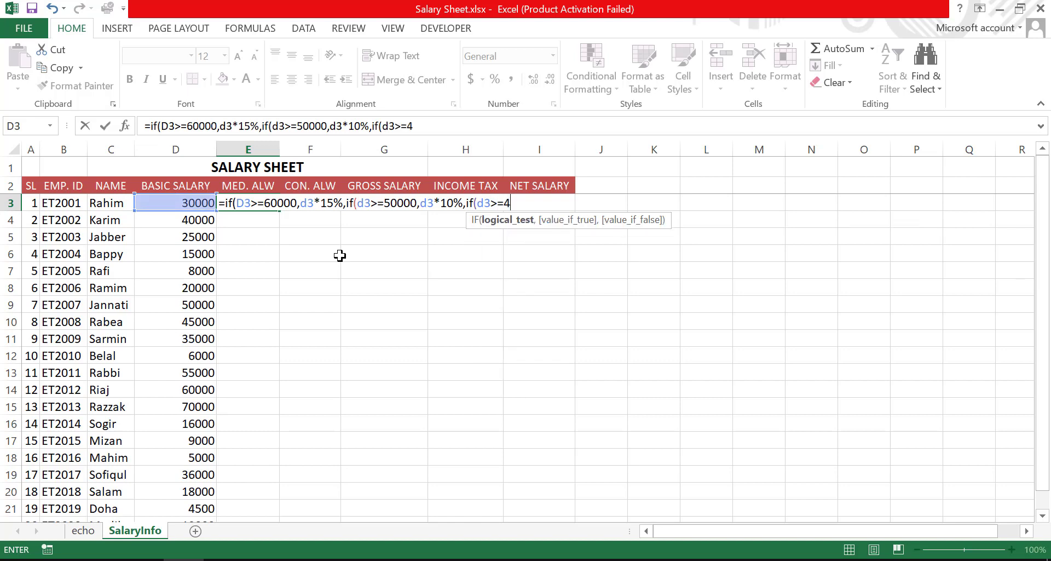
text(0000)
text(,d3)
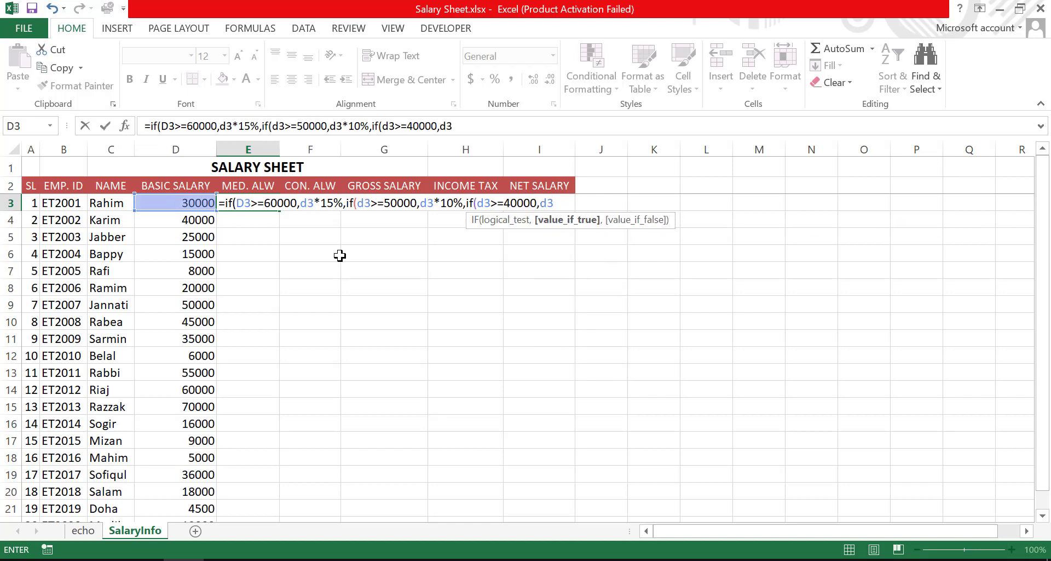
text(*)
text(5)
text(%,)
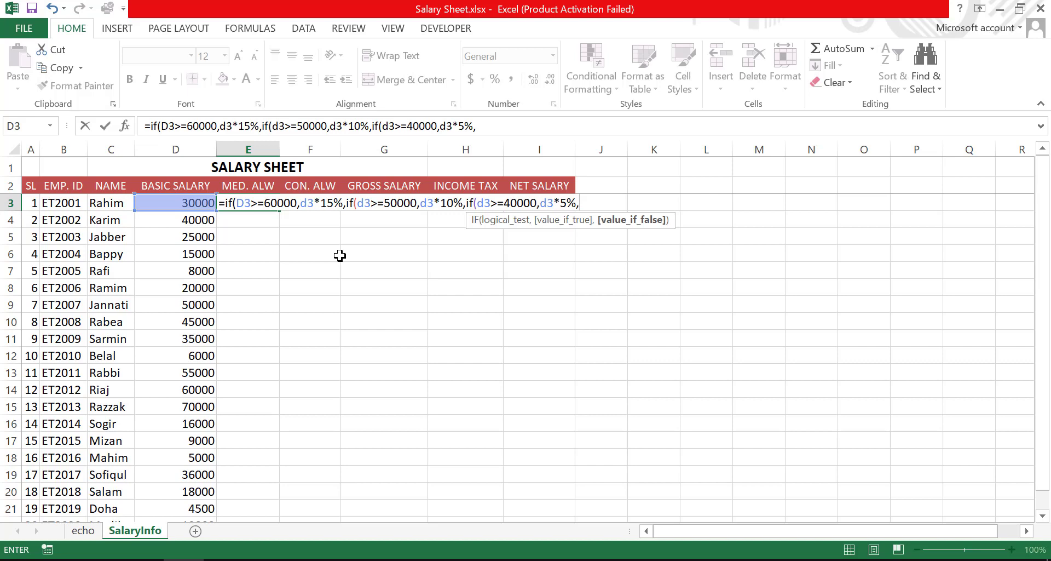
text(if()
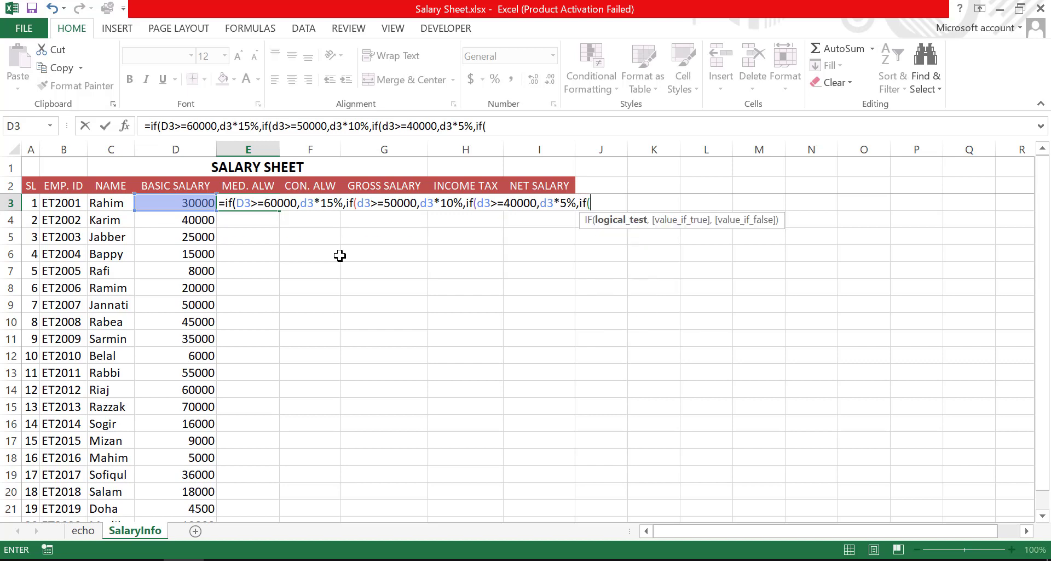
text(d3>)
text(=3)
text(0000)
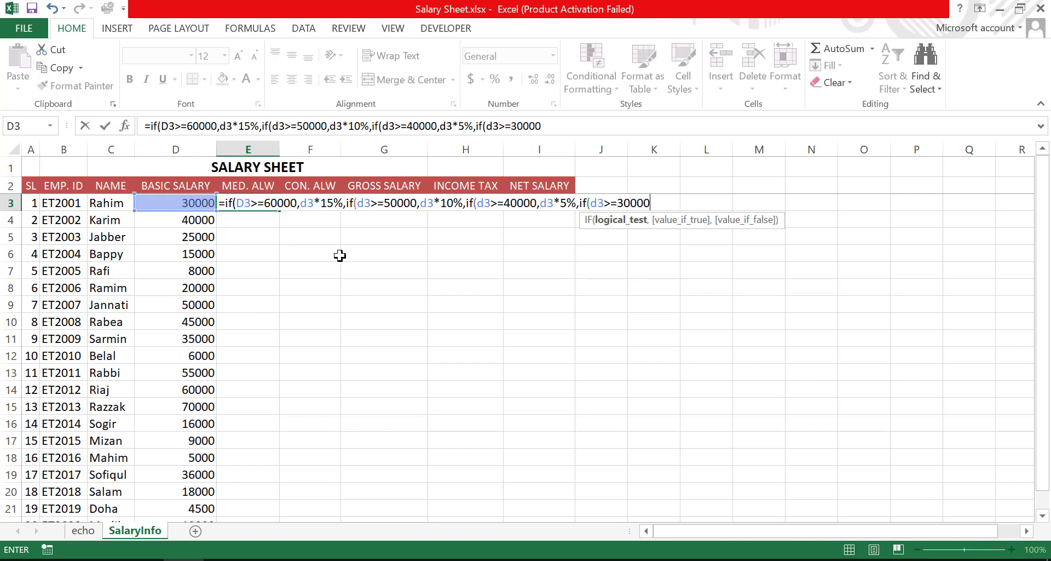
text(,d)
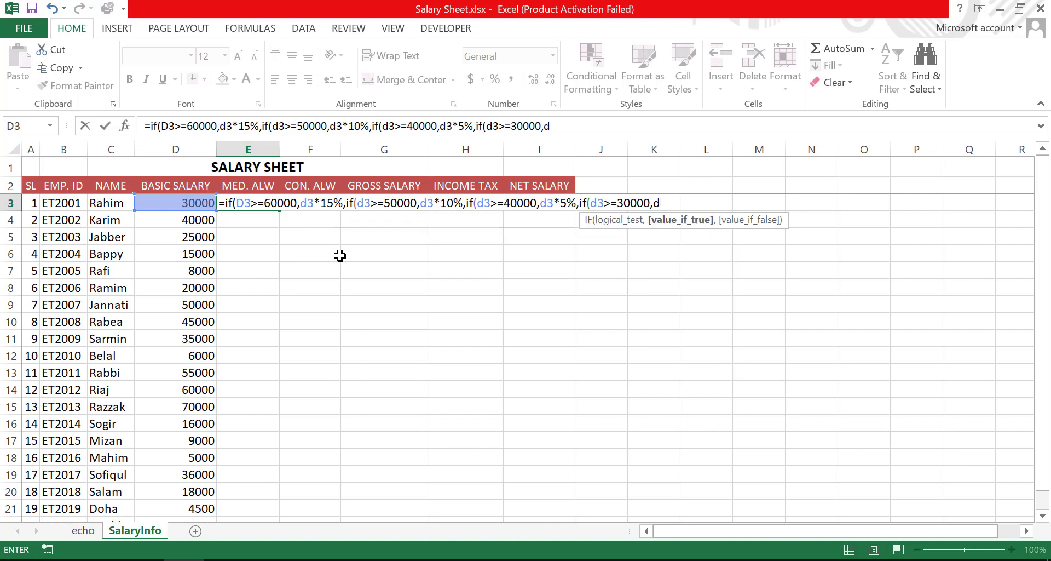
text(3*)
text(3)
text(%,)
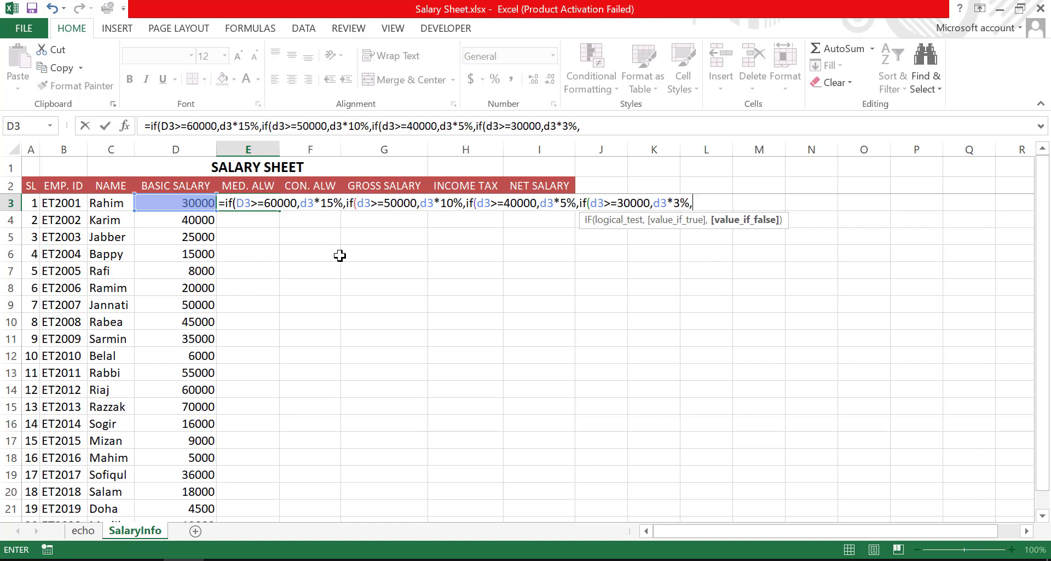
text(d3*)
text(2%)
text())
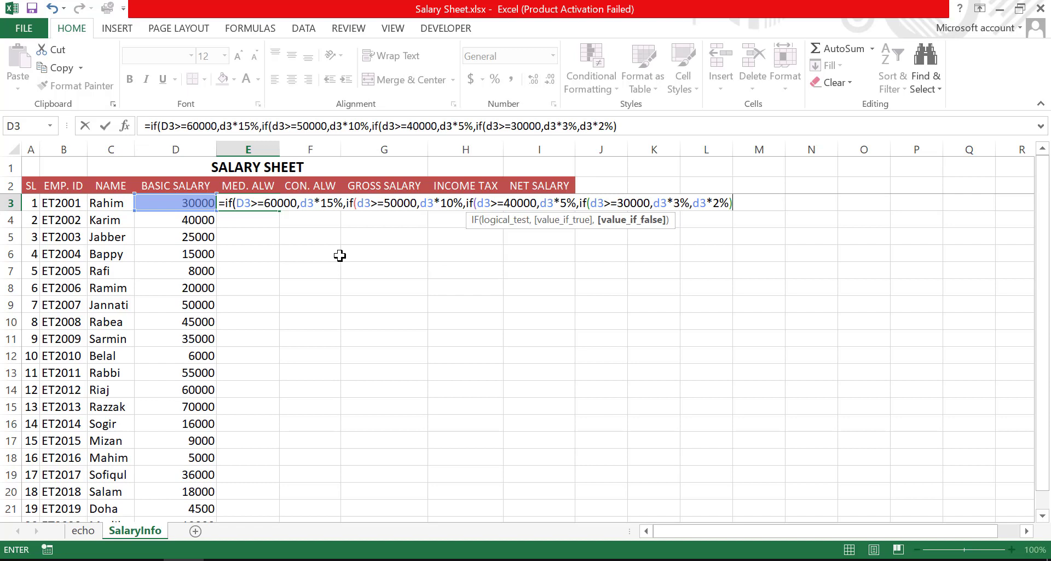
text())
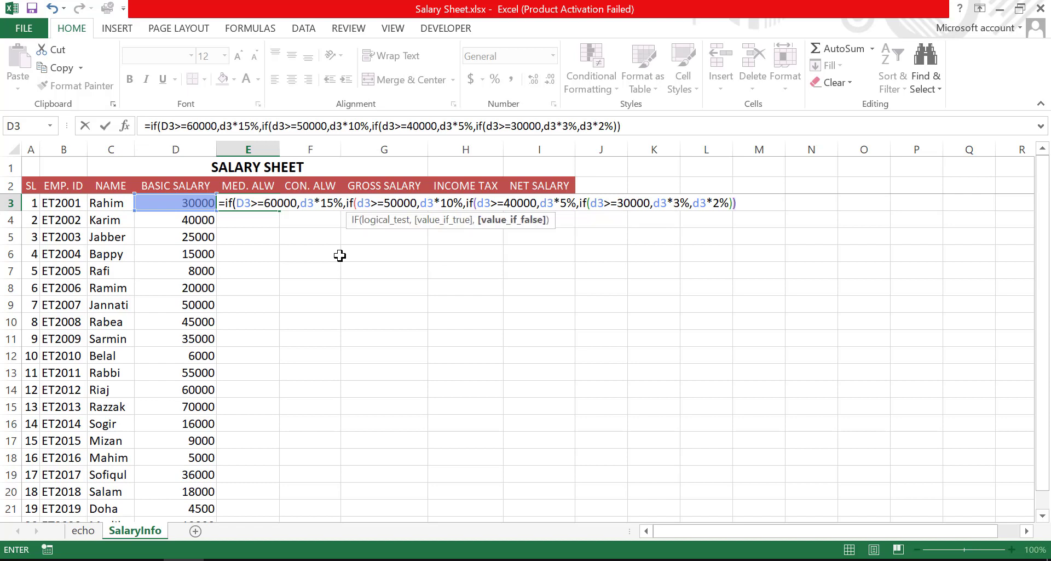
text())
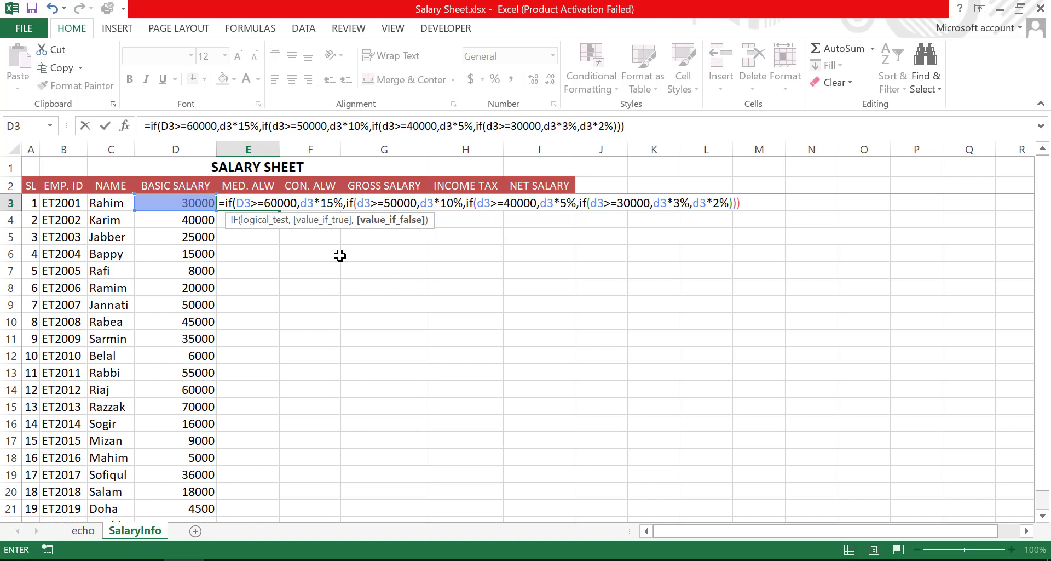
text())
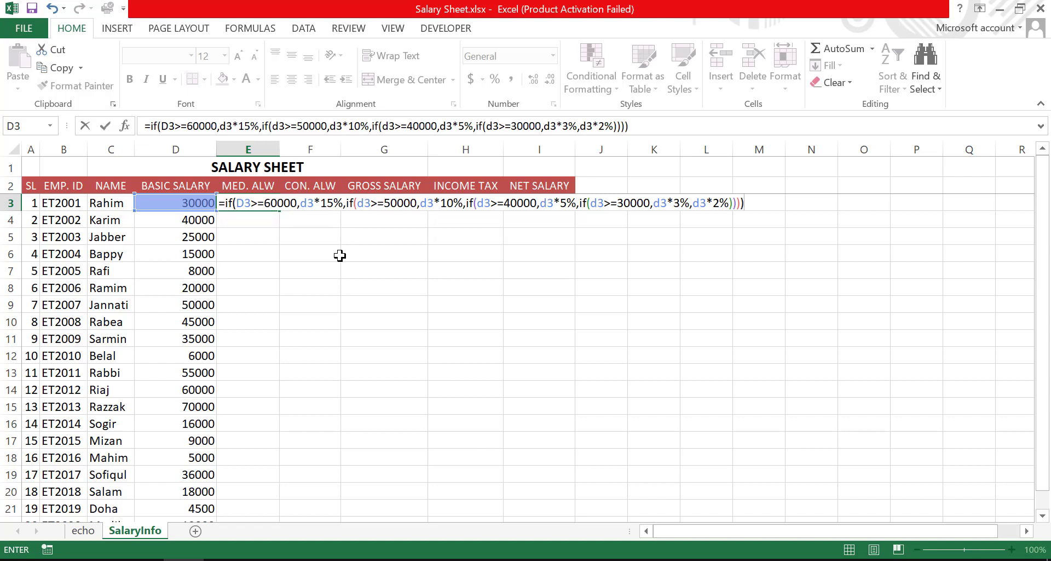
key(Return)
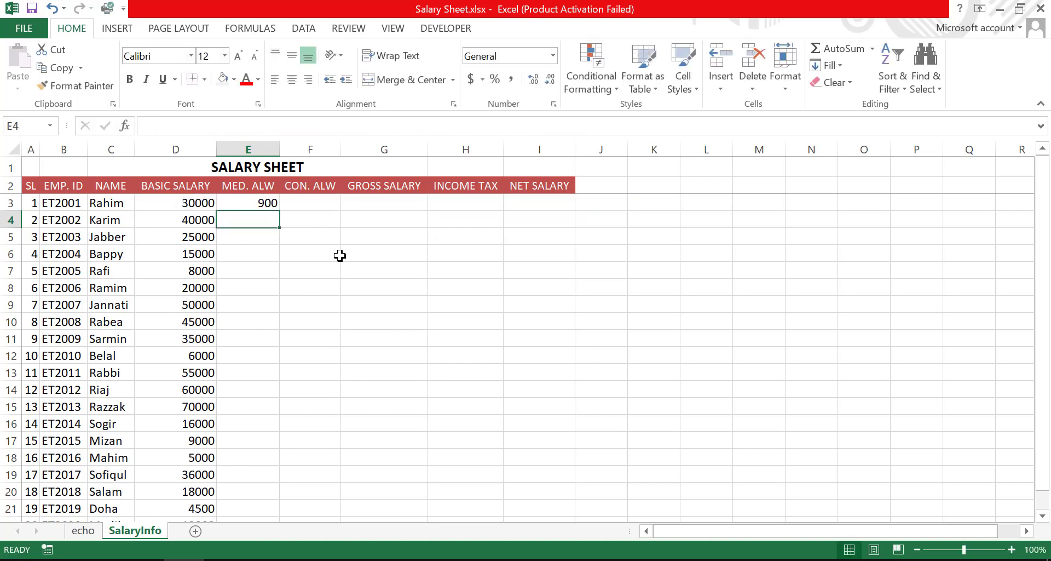
Copy E3's medical allowance formula down to E22 for all employees
click(189, 202)
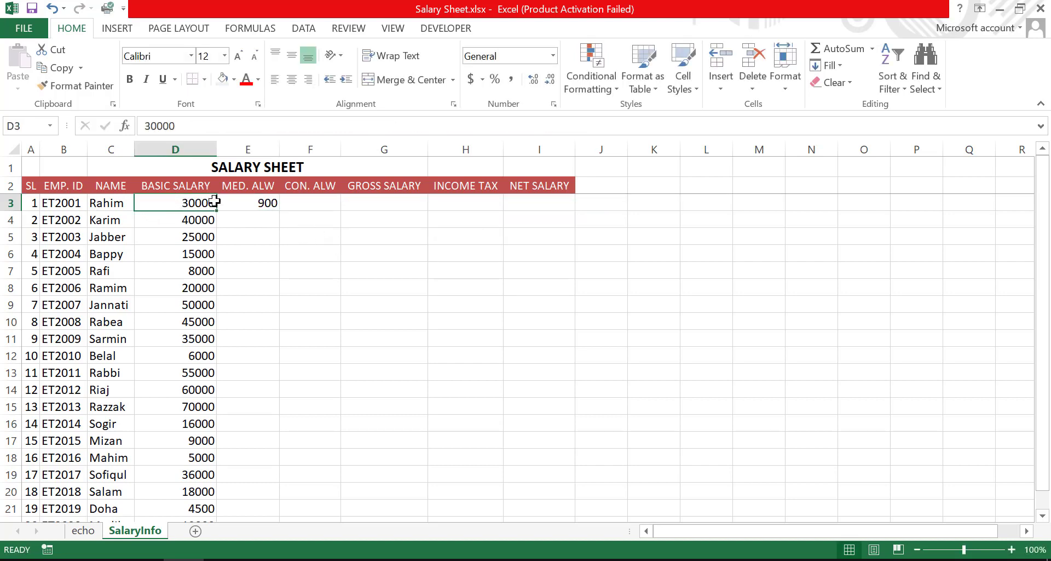
click(257, 206)
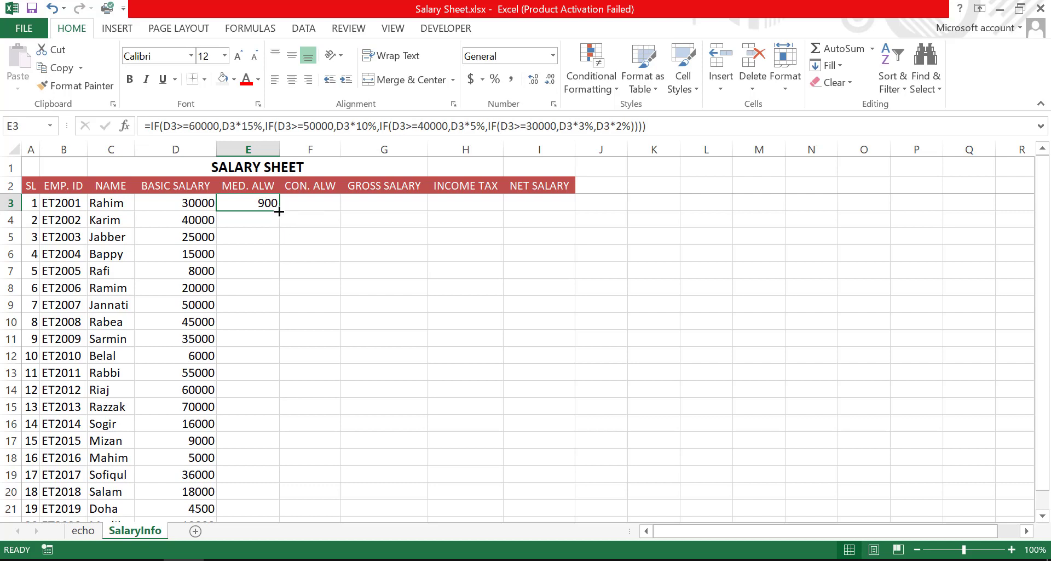
drag(279, 212, 261, 502)
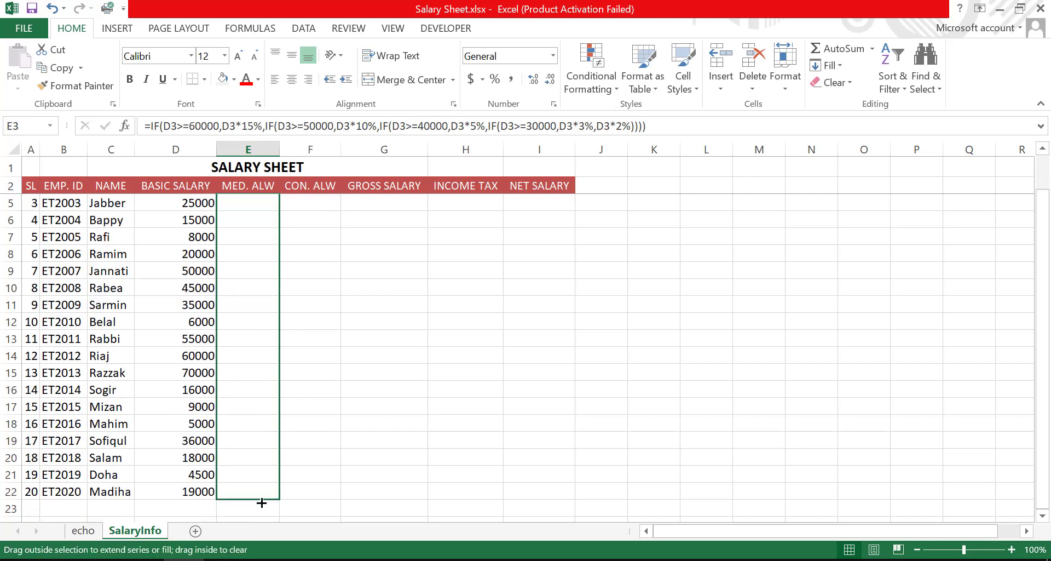
drag(261, 503, 261, 493)
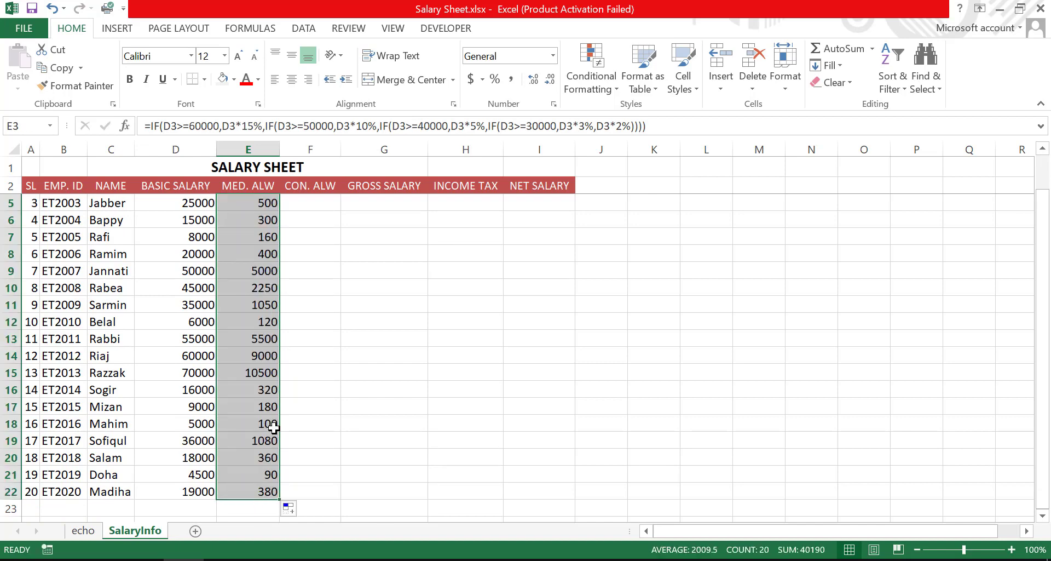
scroll(274, 428, up, 1)
click(309, 237)
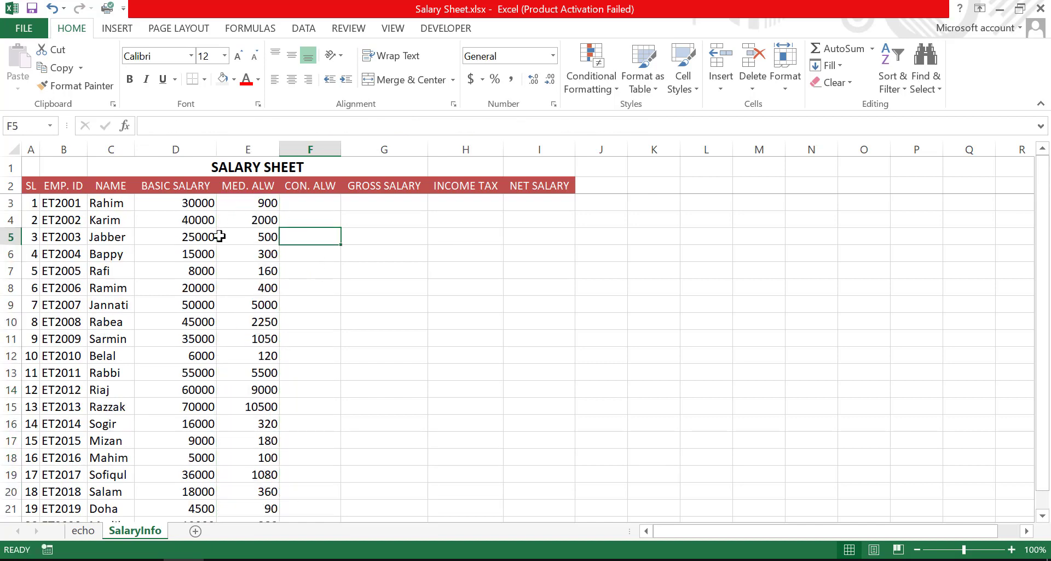
scroll(176, 359, down, 1)
scroll(248, 380, up, 1)
click(275, 204)
click(312, 207)
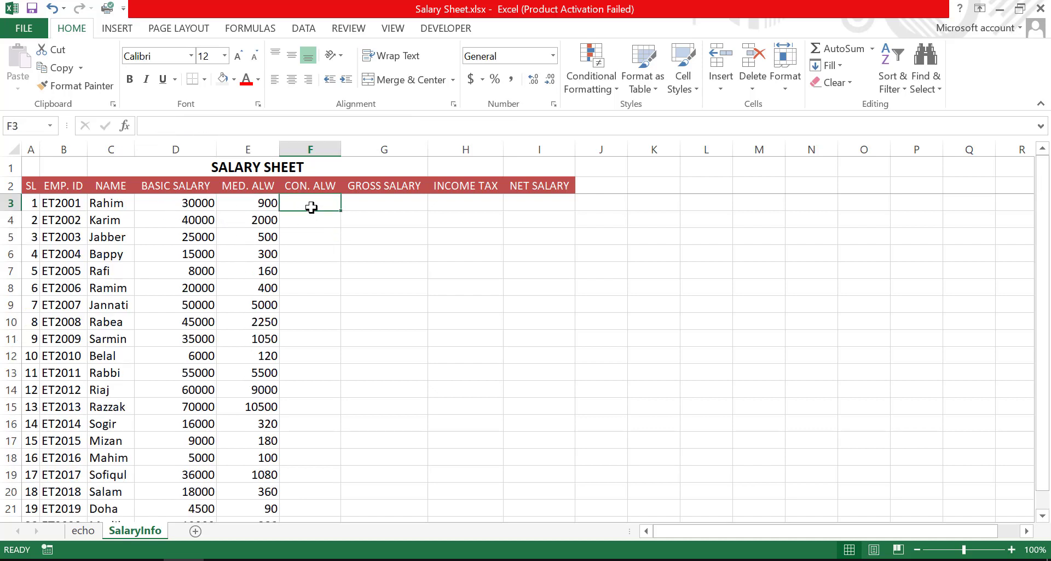
Enter the same tiered IF formula on D3 (15%/10%/5%/3%/2%) in F3
click(252, 206)
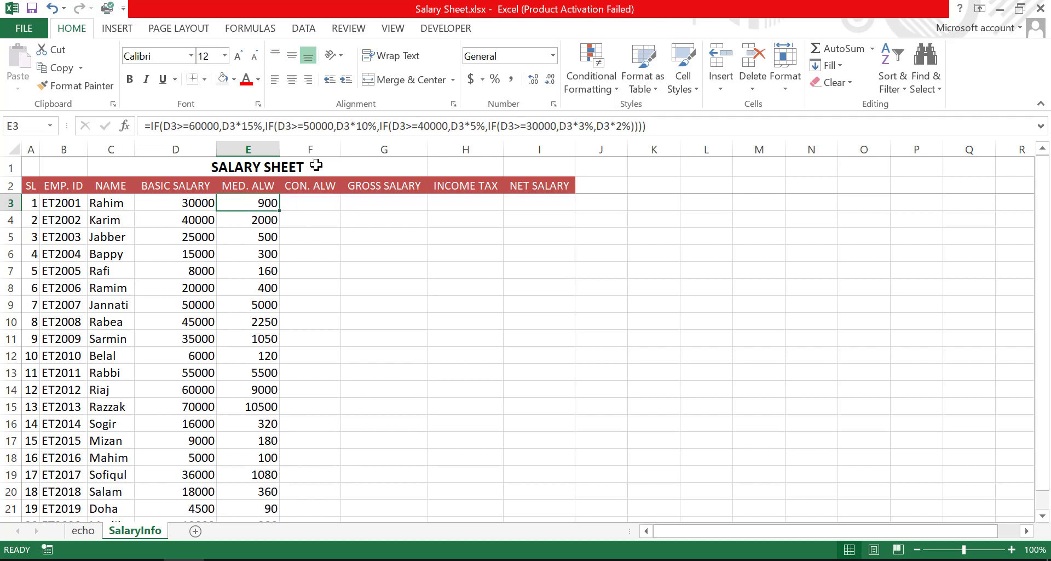
click(665, 127)
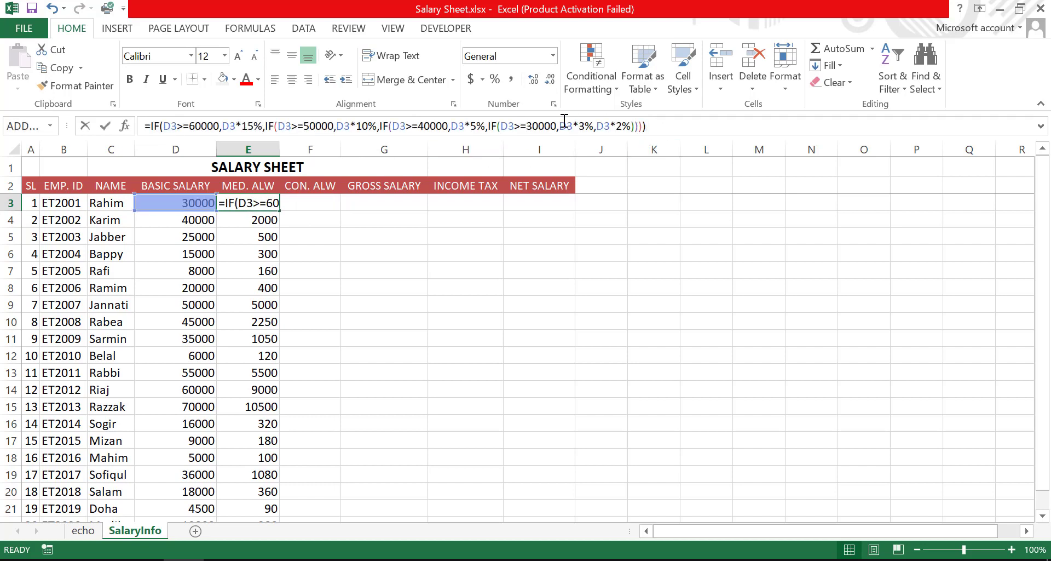
key(ctrl+a)
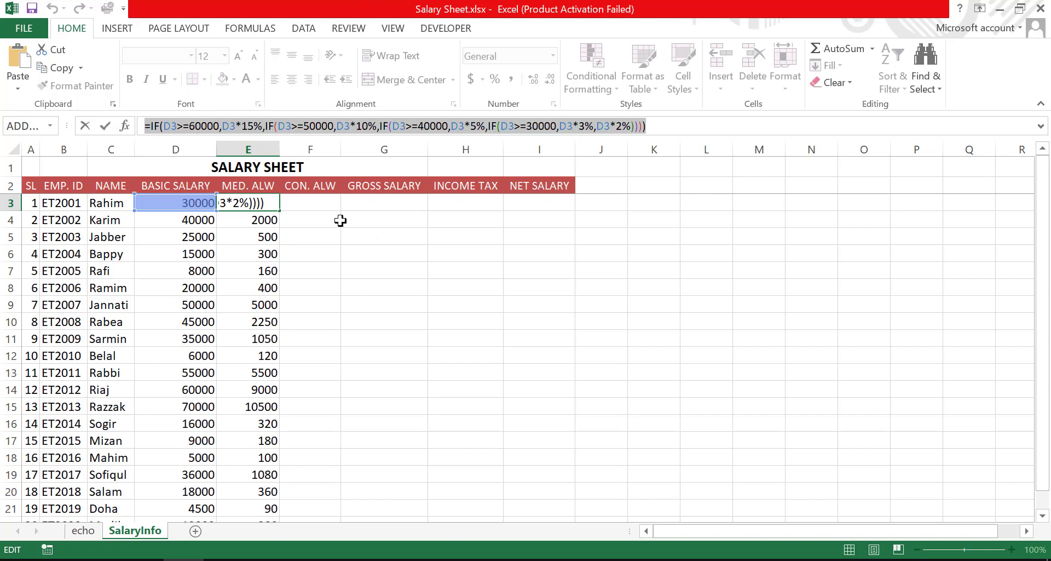
click(307, 206)
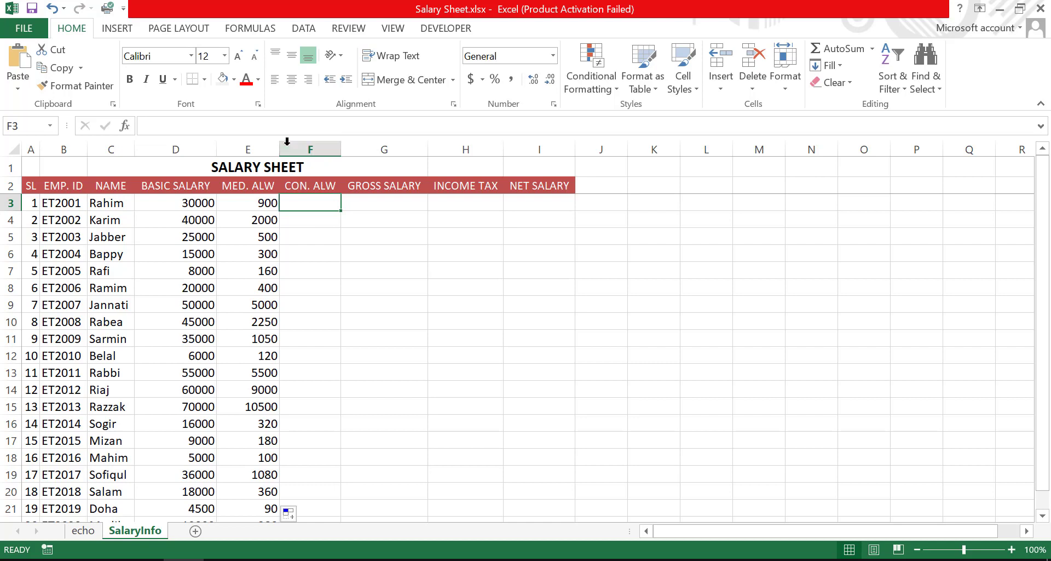
click(261, 127)
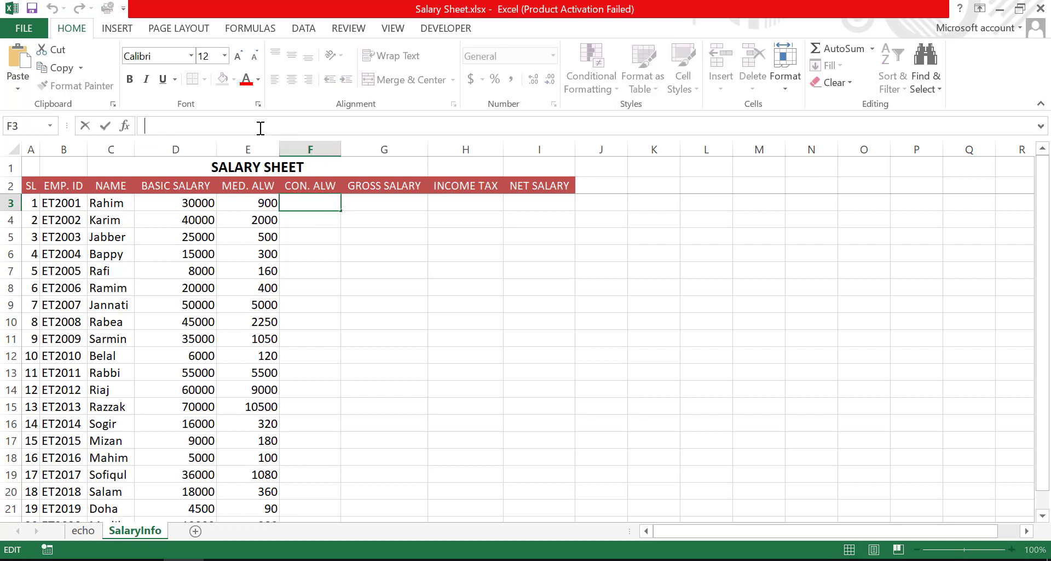
text(=IF(D3>=60000,D3*15%,IF(D3>=50000,D3*10%,IF(D3>=40000,D3*5%,IF(D3>=30000,D3*3%,D3*2%)))))
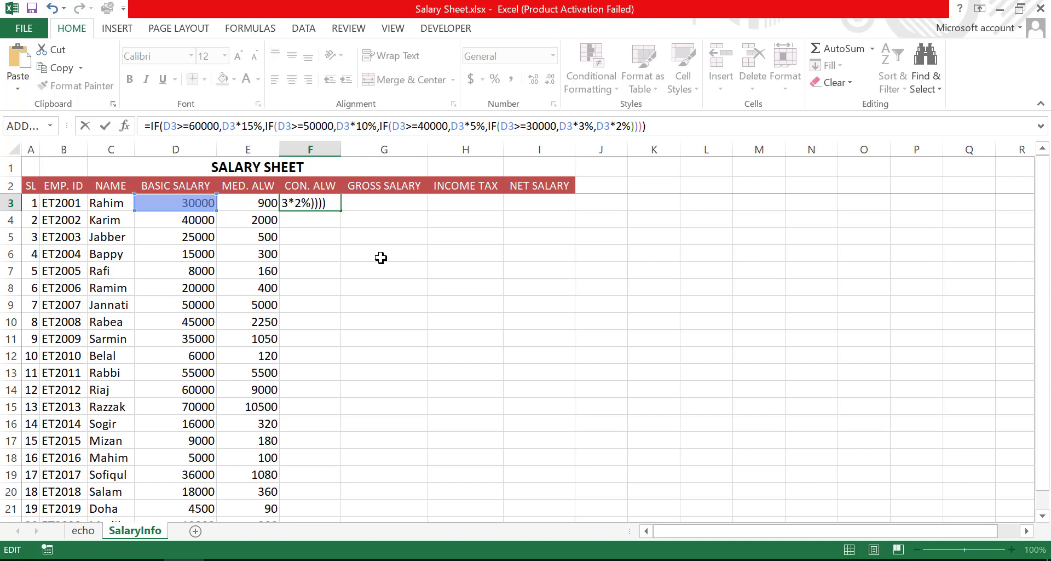
key(Return)
Copy F3's allowance formula down to F22
click(320, 206)
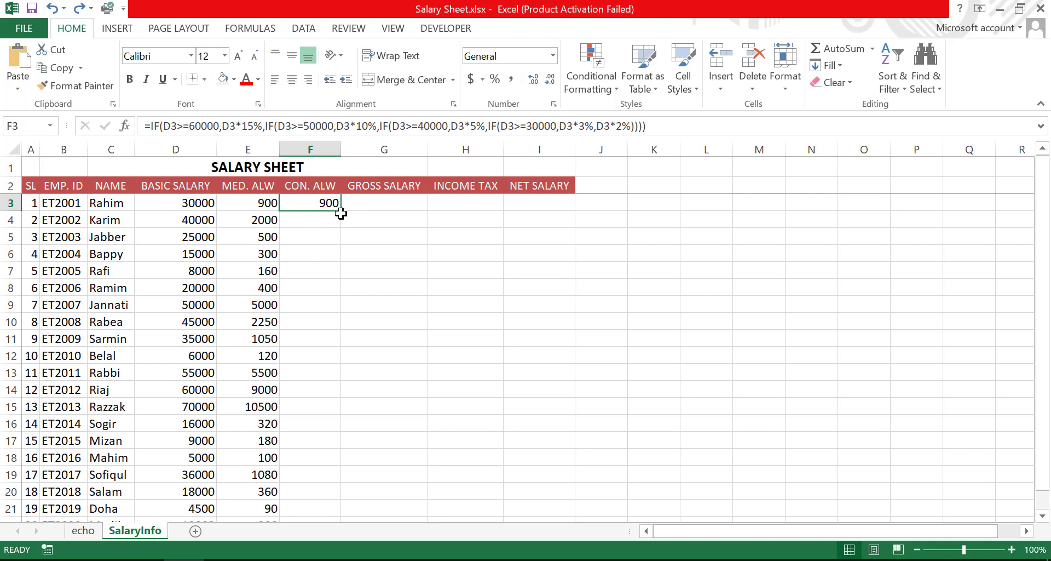
mouse_move(342, 210)
mouse_down()
mouse_move(338, 540)
mouse_move(336, 499)
mouse_up()
scroll(378, 406, up, 1)
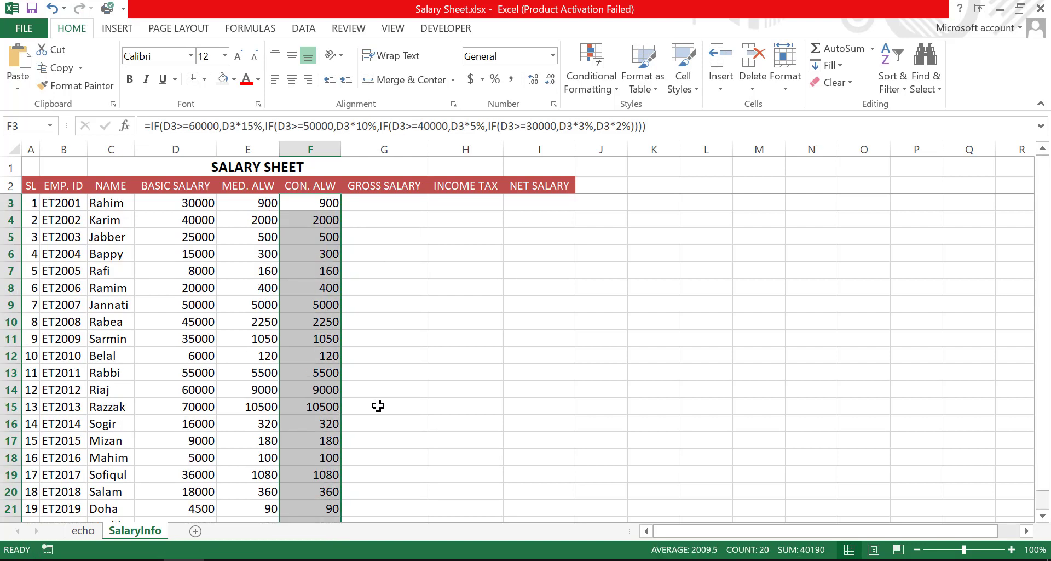
click(365, 206)
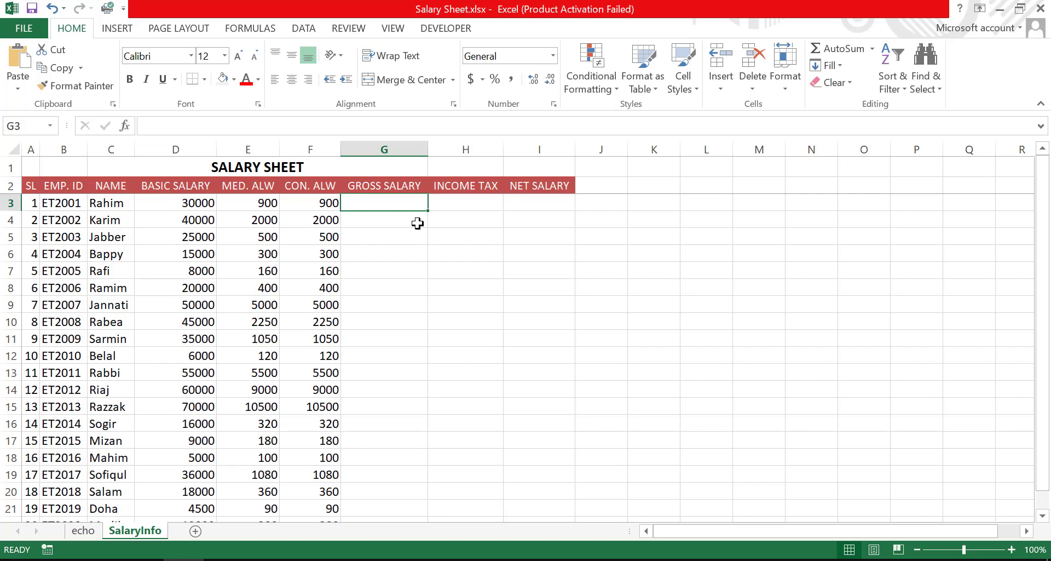
Total basic salary and both allowances in G3 with AutoSum, =SUM(D3:F3)
click(398, 265)
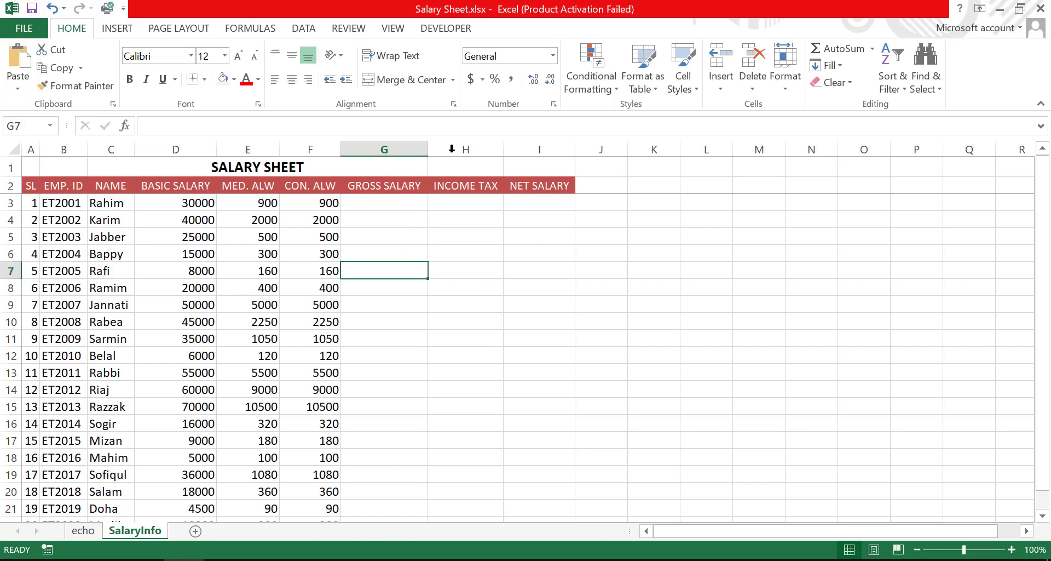
click(390, 198)
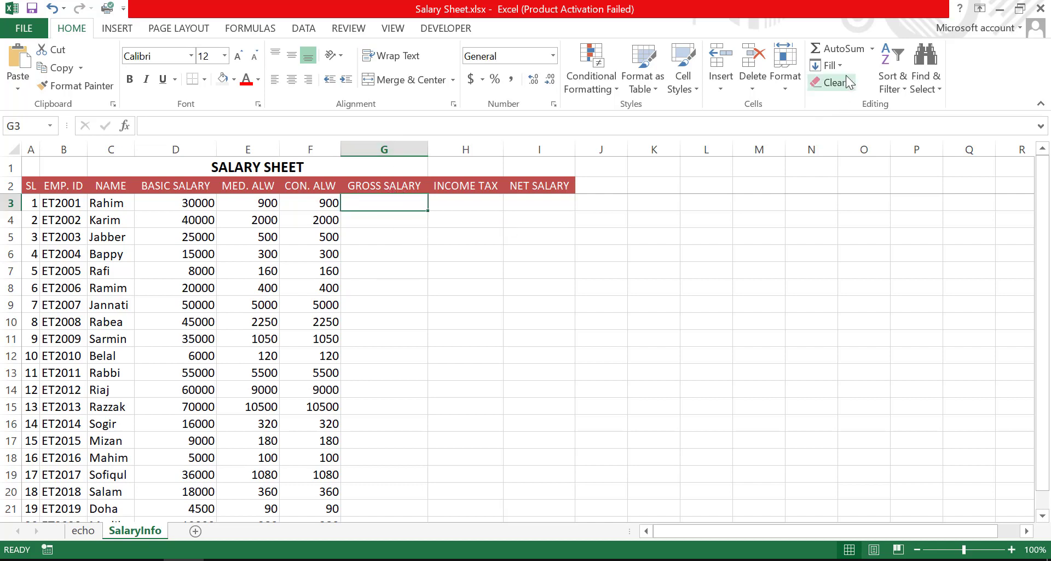
click(840, 48)
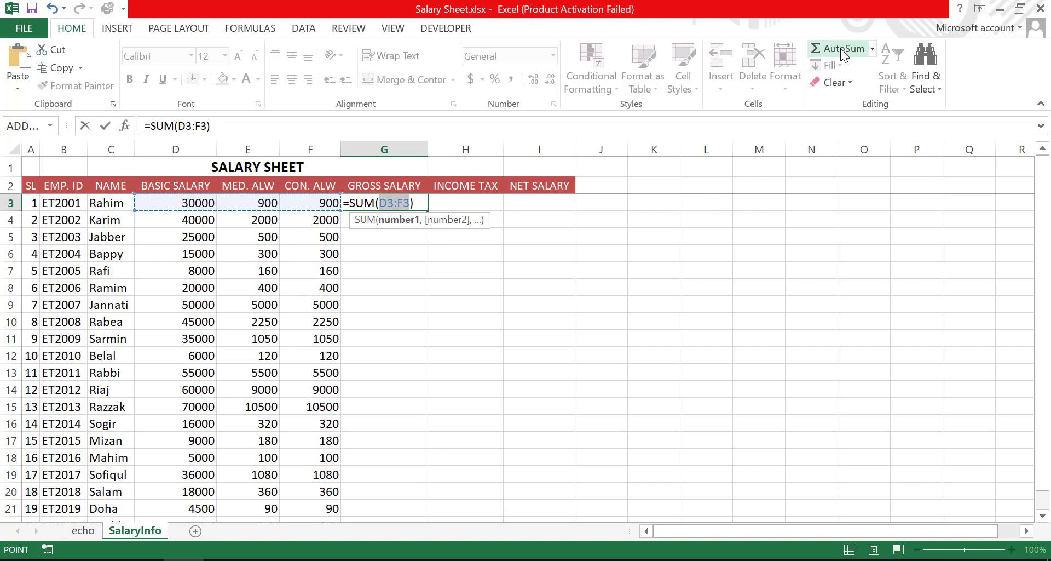
key(Return)
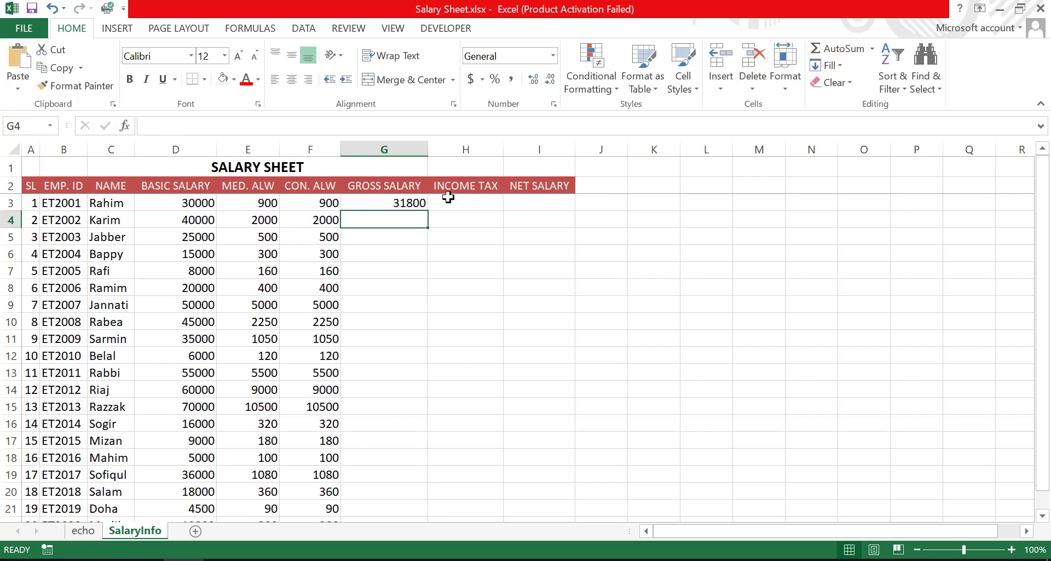
Copy G3's gross salary sum down to G22
click(411, 202)
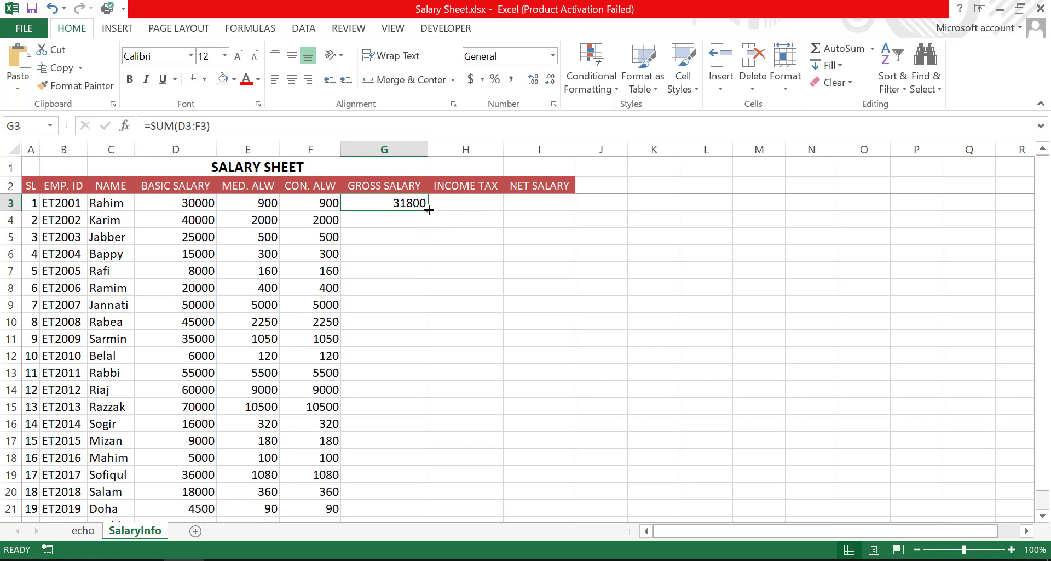
drag(430, 210, 417, 495)
scroll(445, 469, up, 1)
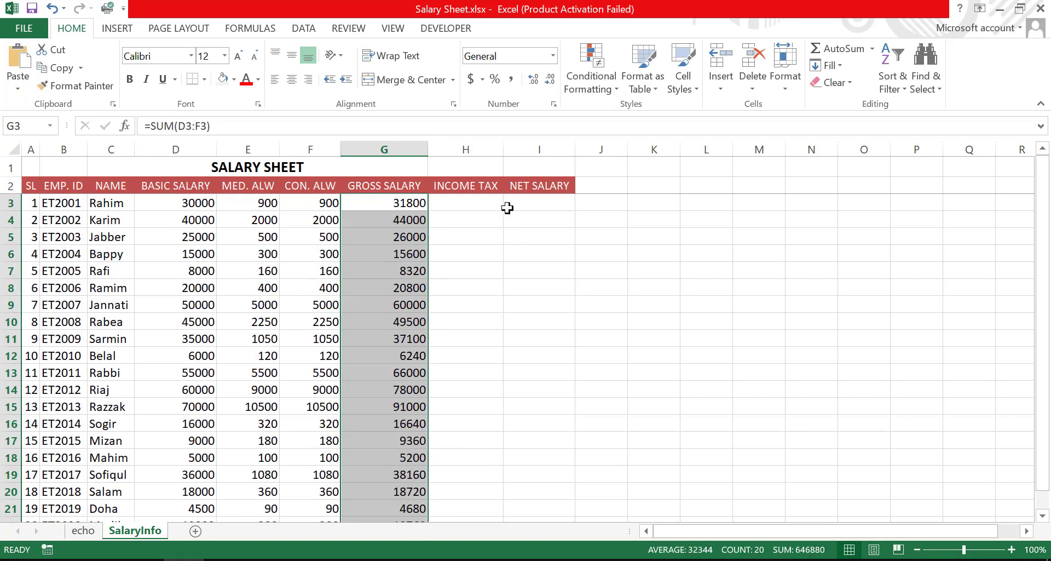
click(472, 204)
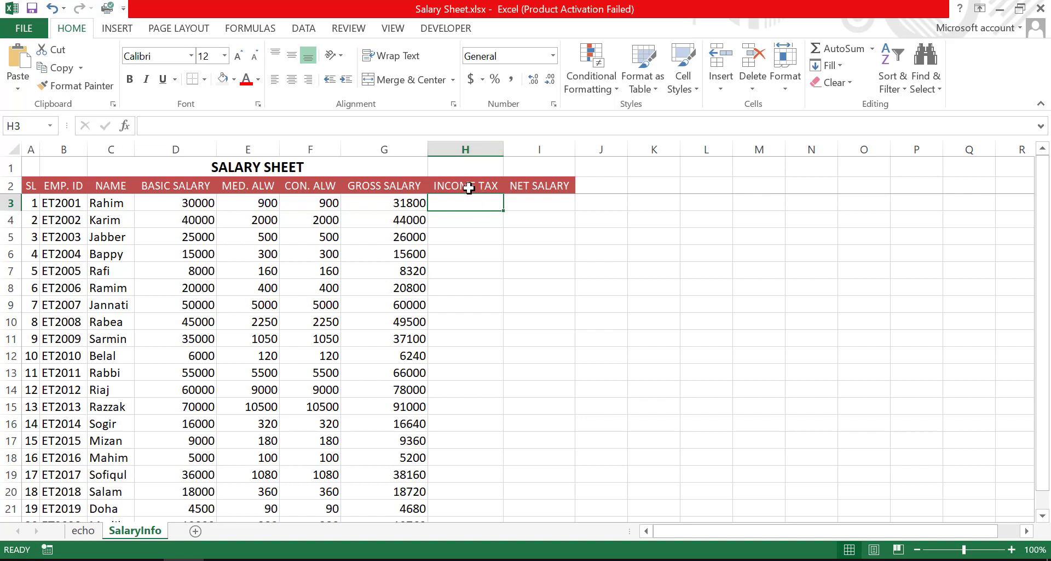
Enter =IF(G3>=60000,G3*3%,IF(G3>=30000,G3*2%,0)) in H3 as the income tax formula
text(=)
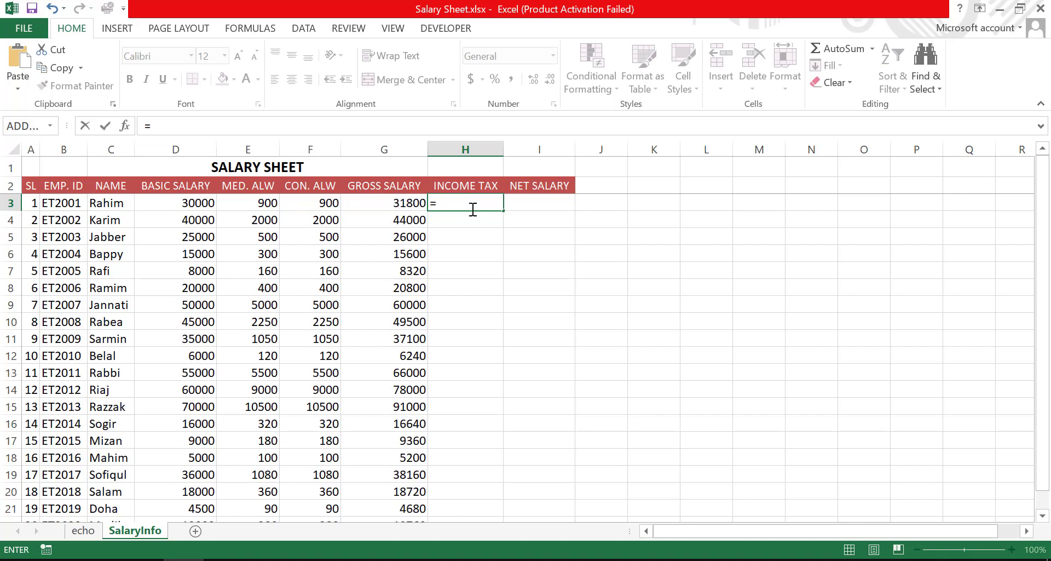
text(if)
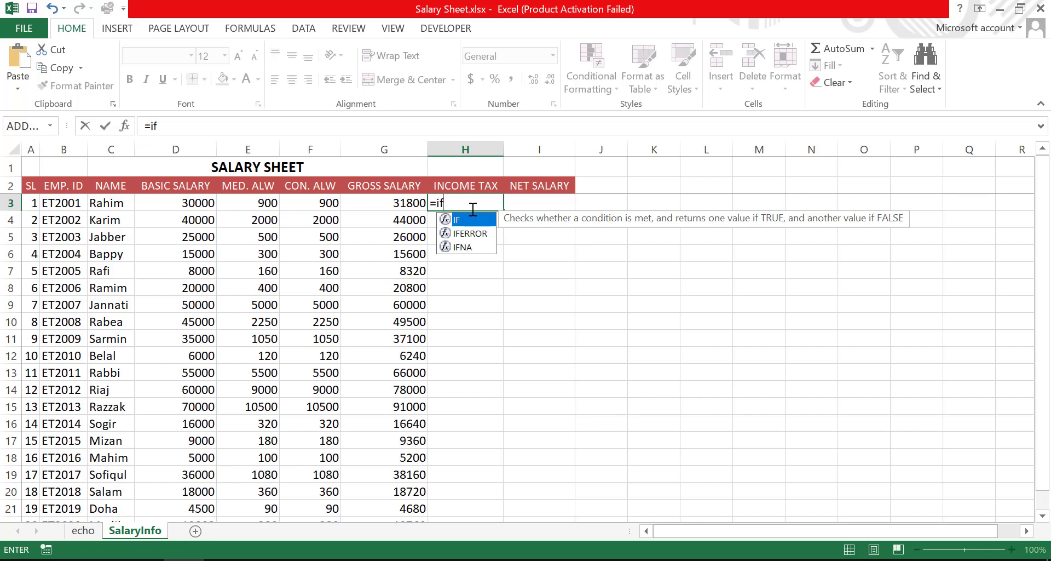
text(()
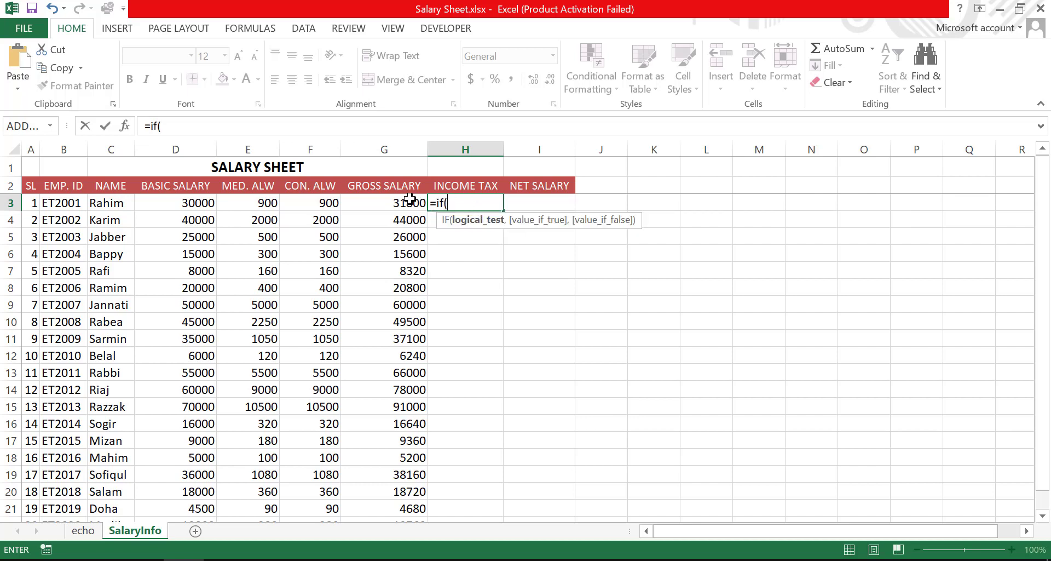
click(408, 199)
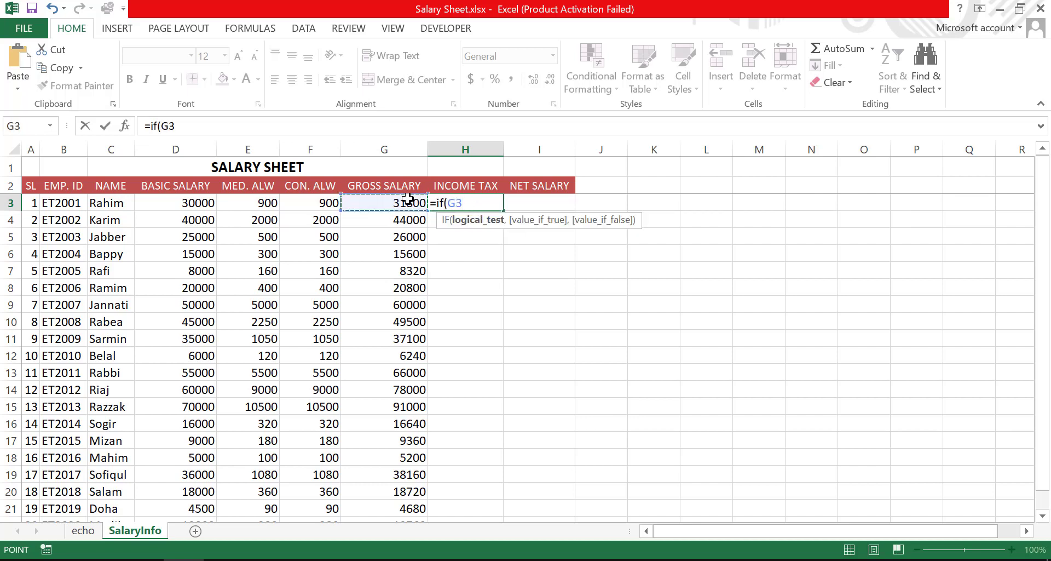
text(>=)
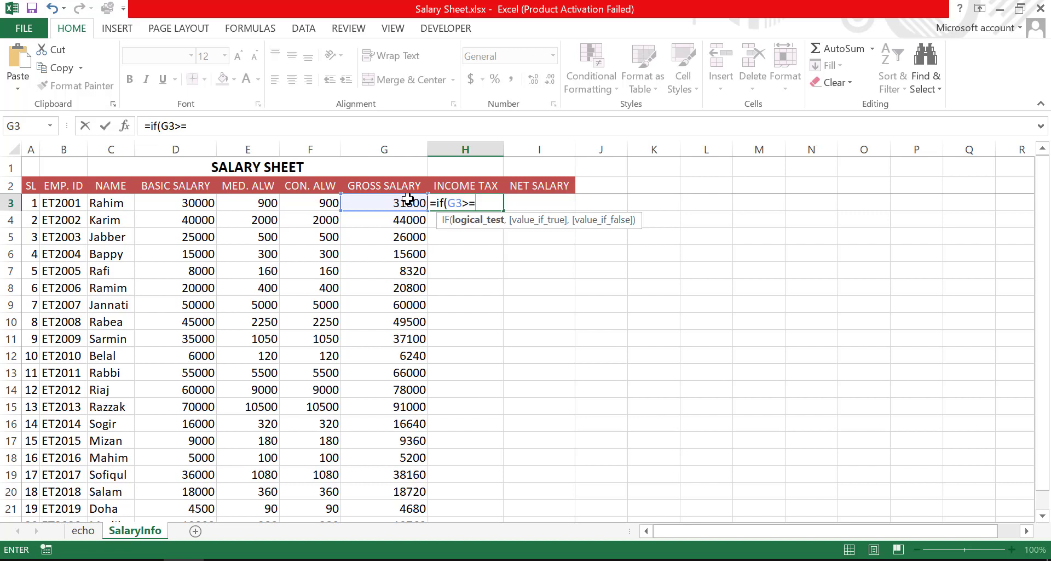
text(60000,D)
key(BackSpace)
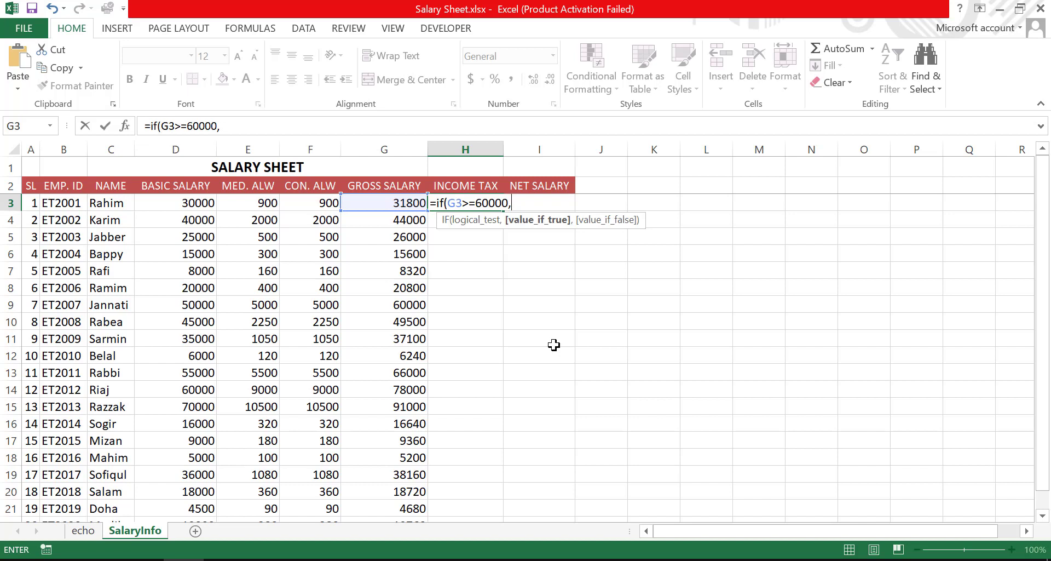
text(g)
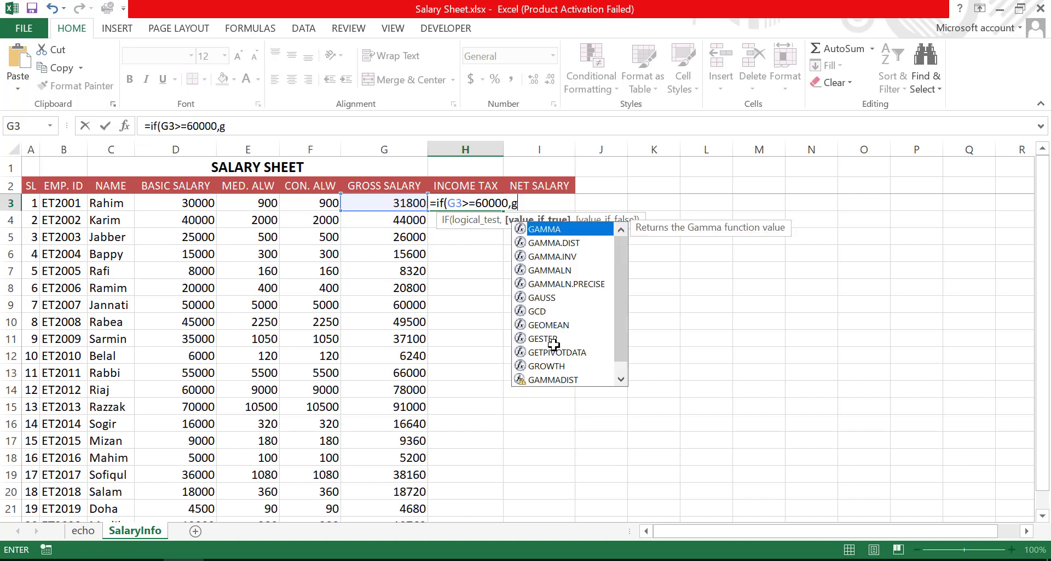
text(3)
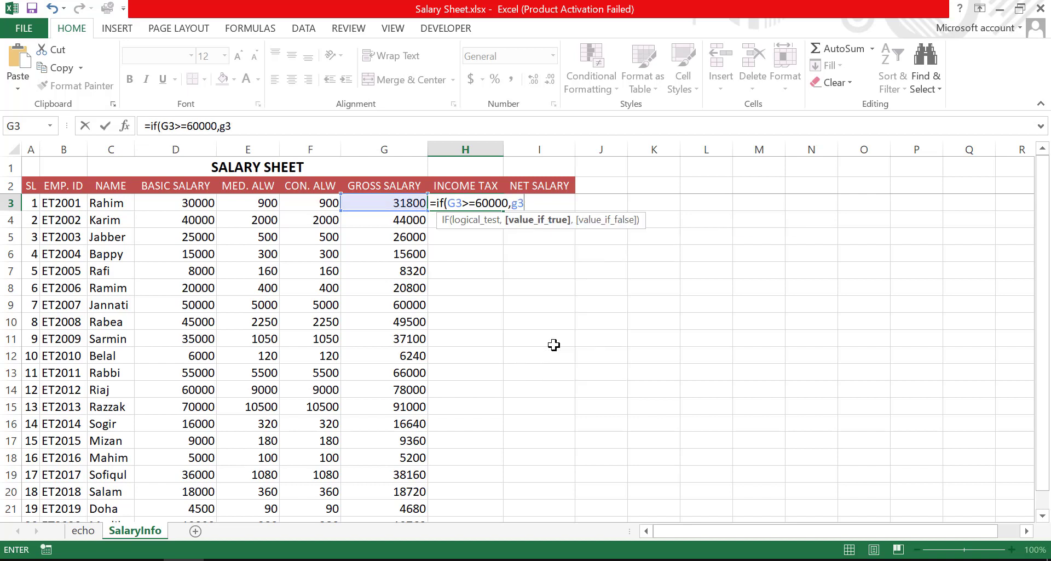
text(*)
text(3)
text(%)
text(,)
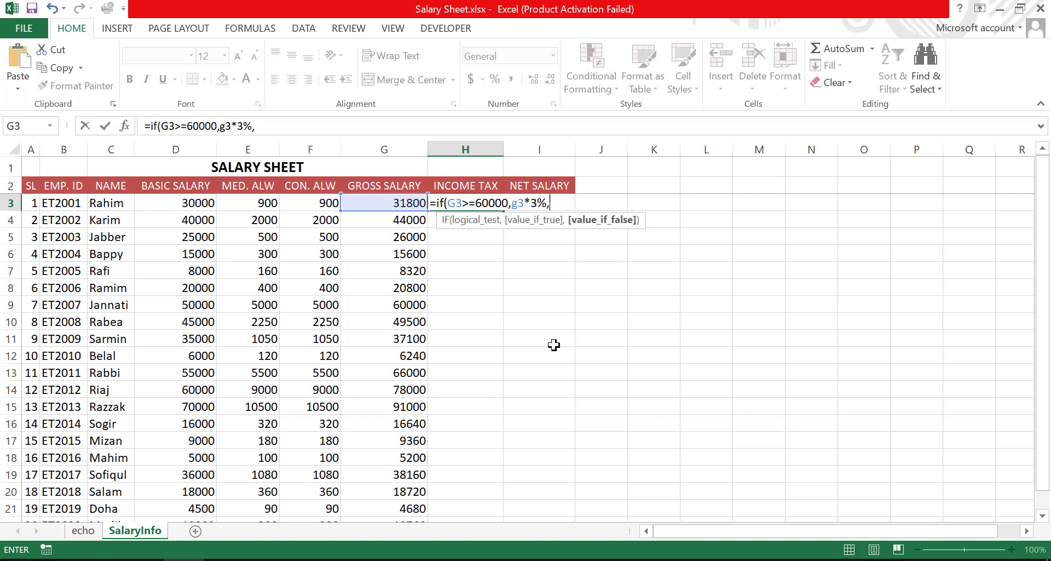
text(if)
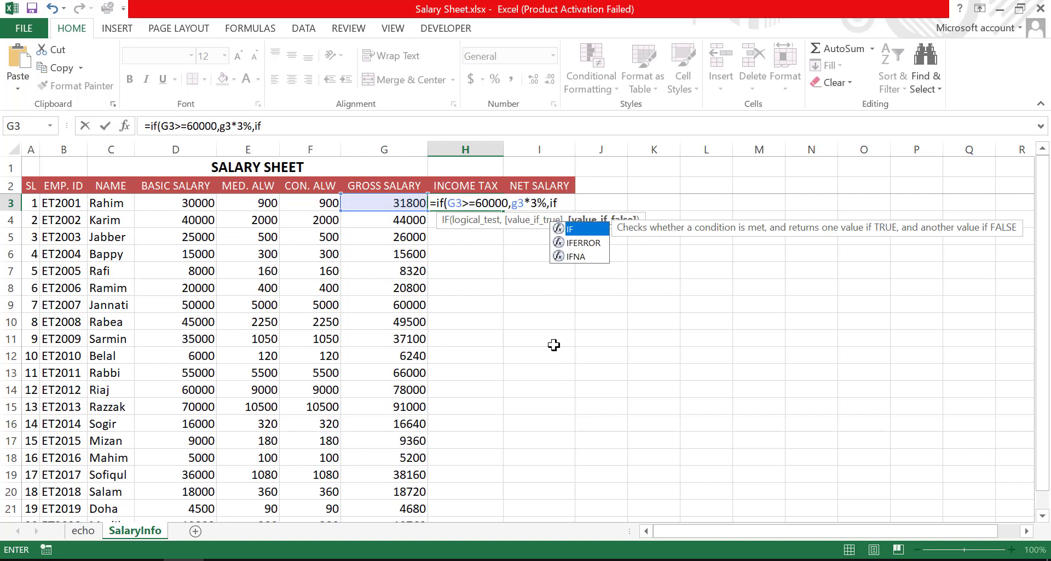
text(()
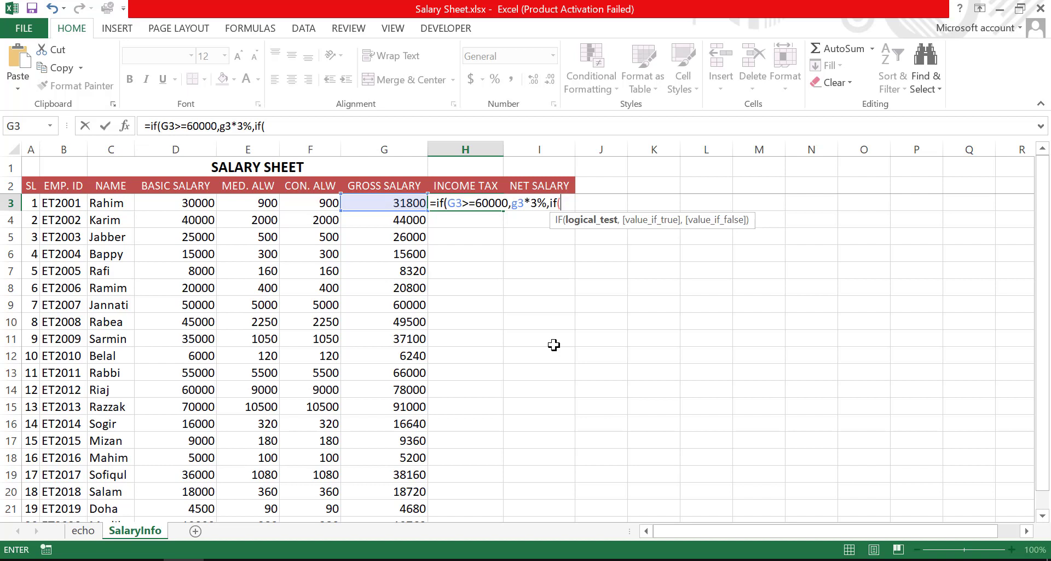
text(g3)
text(>=)
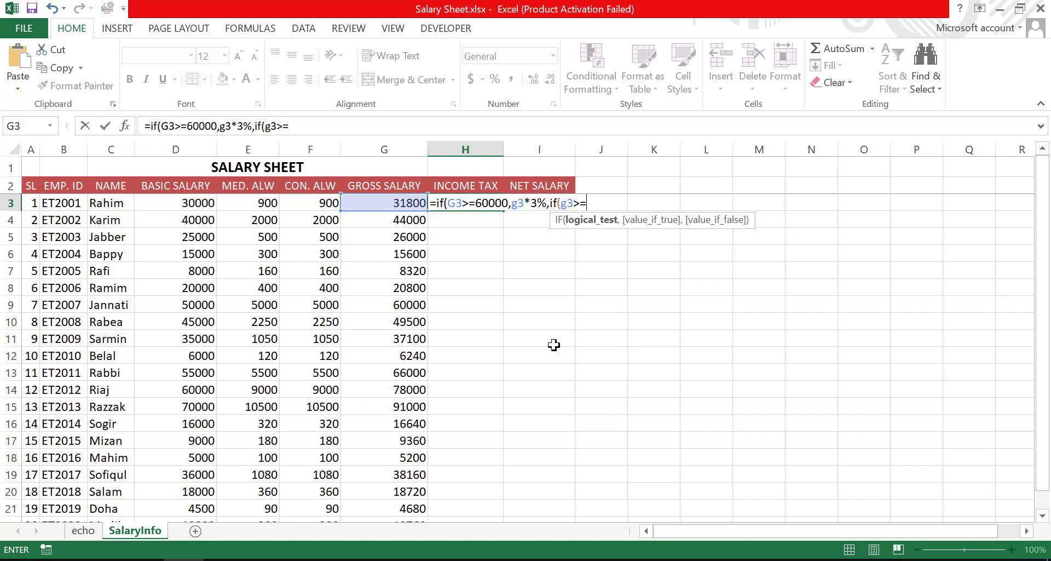
text(300)
text(00)
text(,)
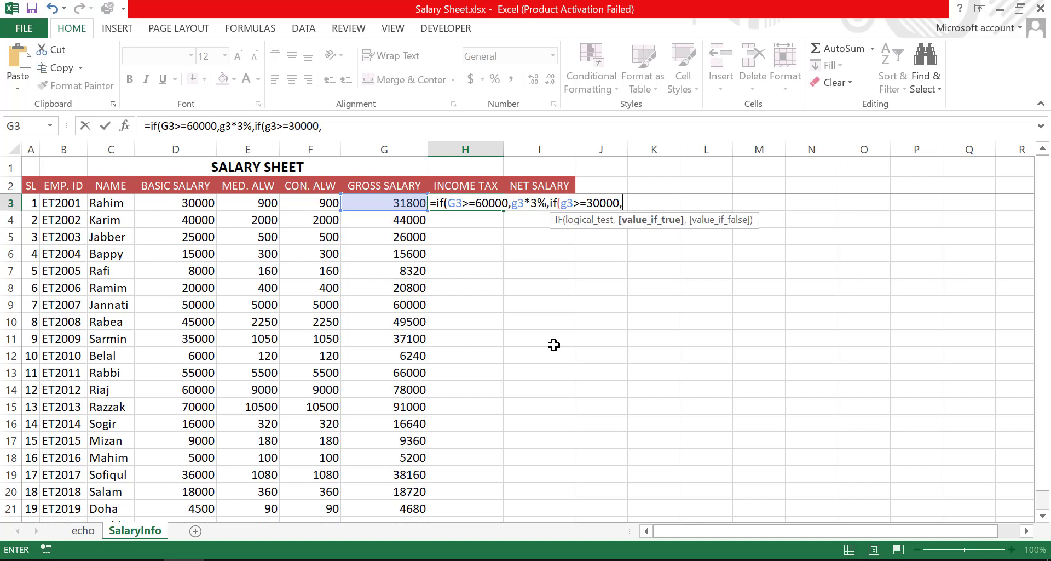
text(G3)
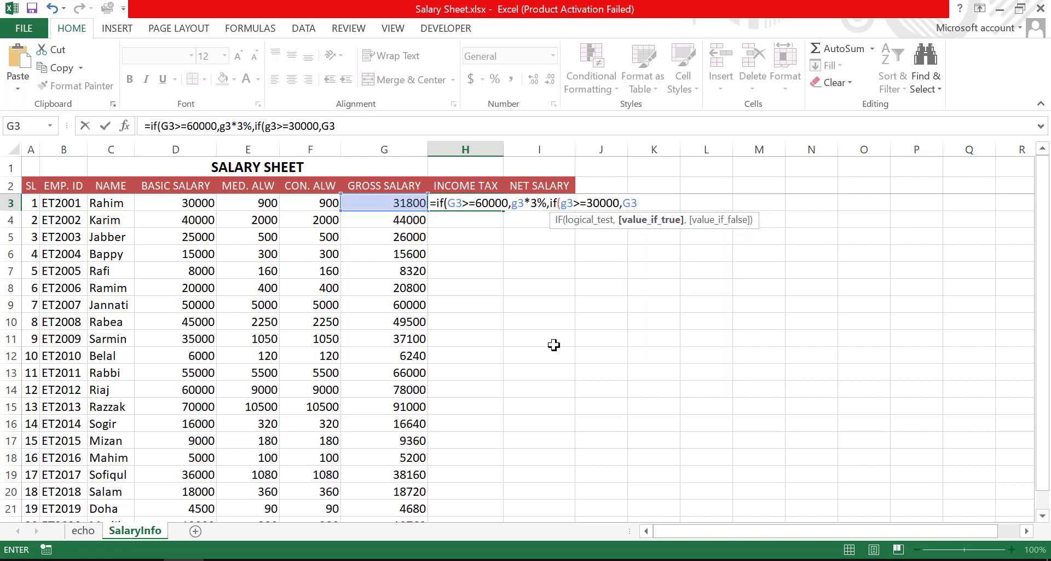
text(*2)
text(%)
text(,)
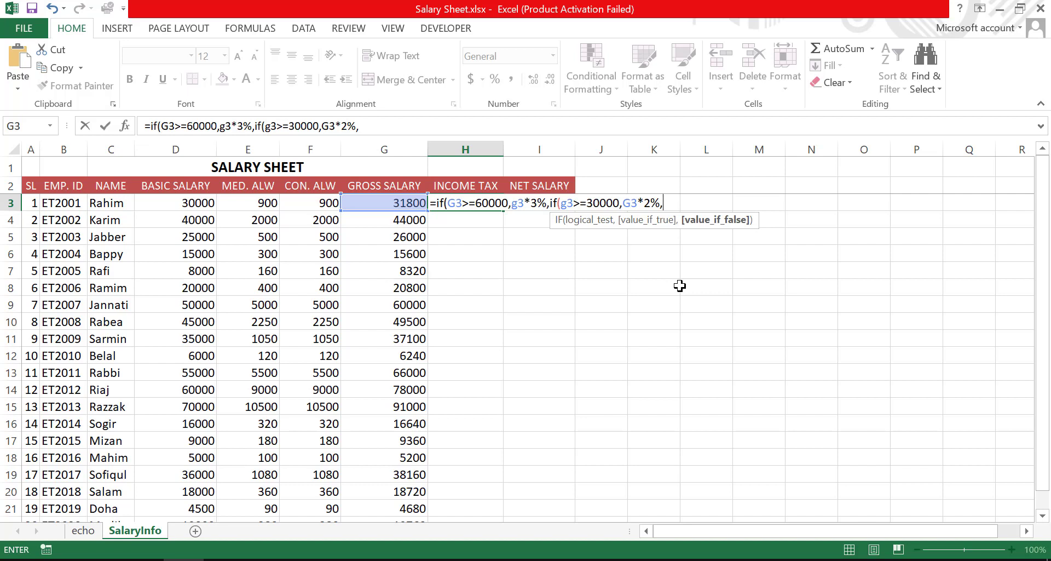
text(0)
text())
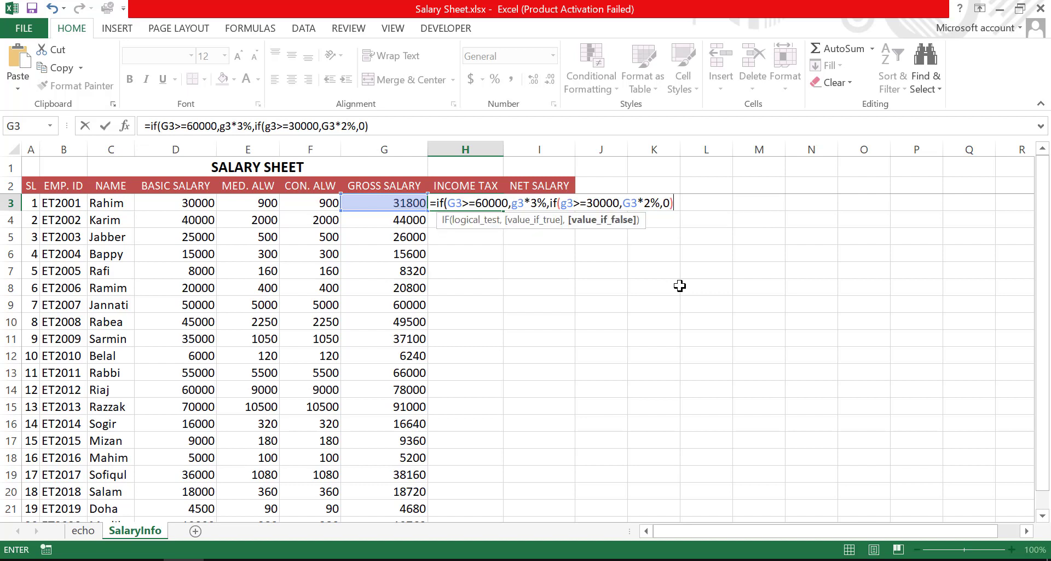
text())
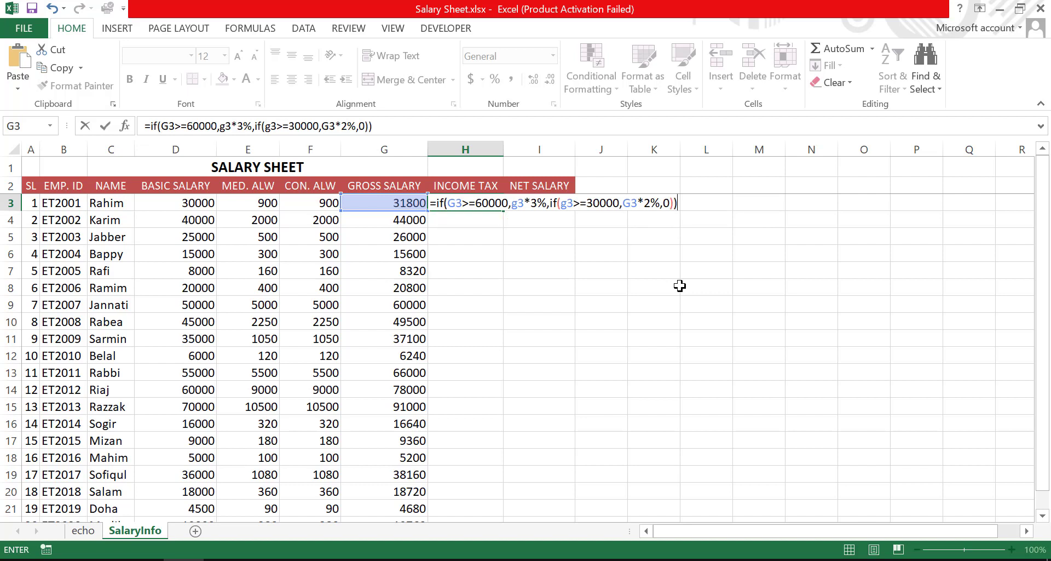
key(Return)
Copy H3's income tax formula down to H22
click(475, 204)
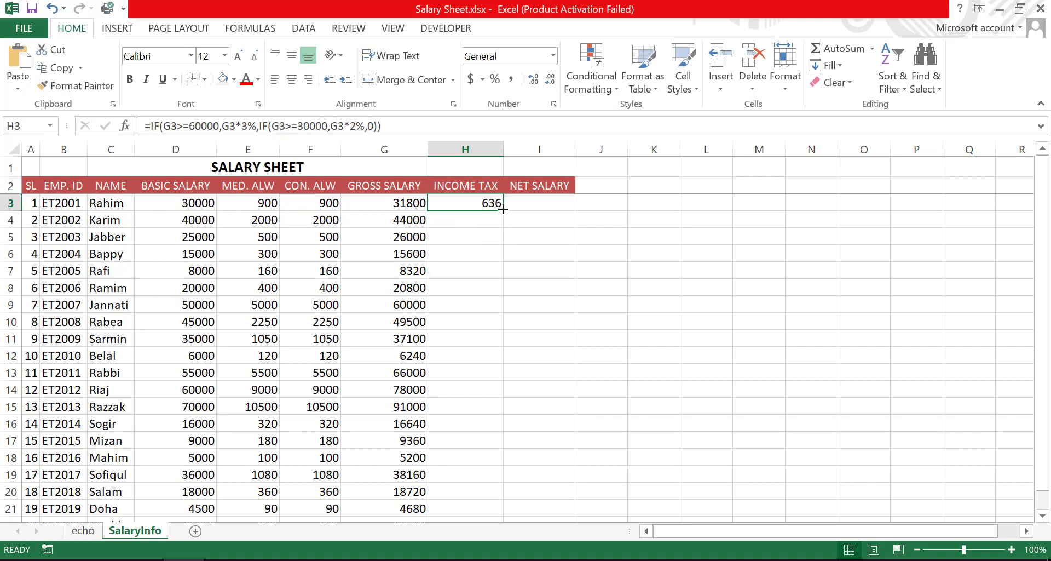
drag(502, 210, 488, 532)
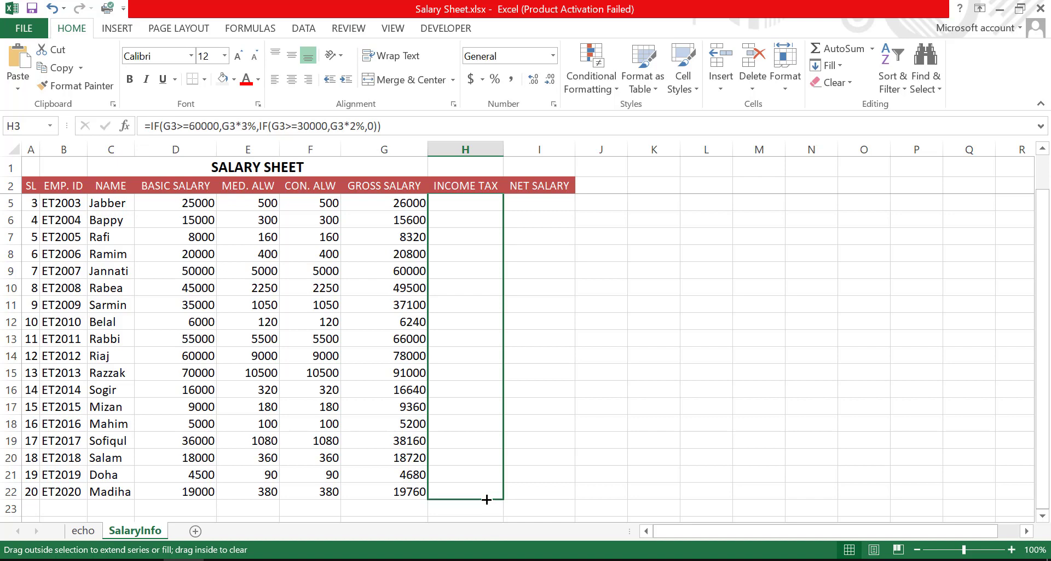
drag(488, 532, 487, 493)
scroll(535, 395, up, 1)
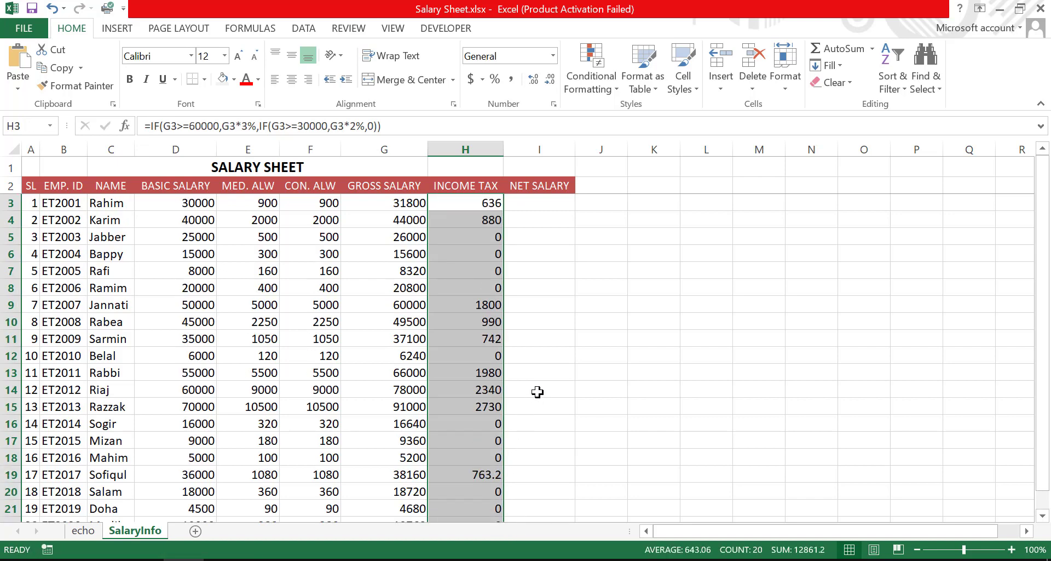
click(556, 263)
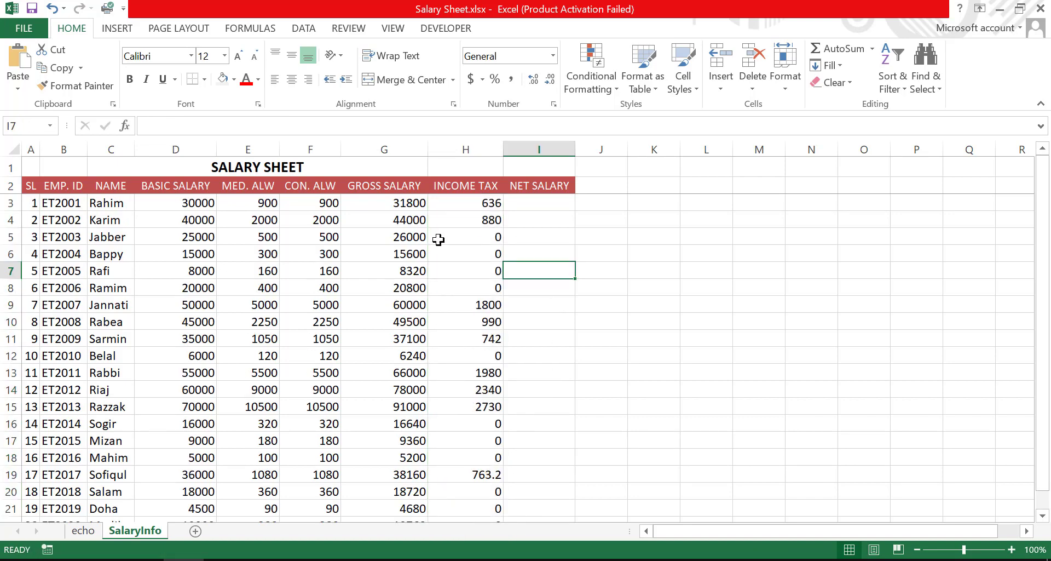
Verify the formulas in H3, H4, G5 and H5, then select I3
click(486, 204)
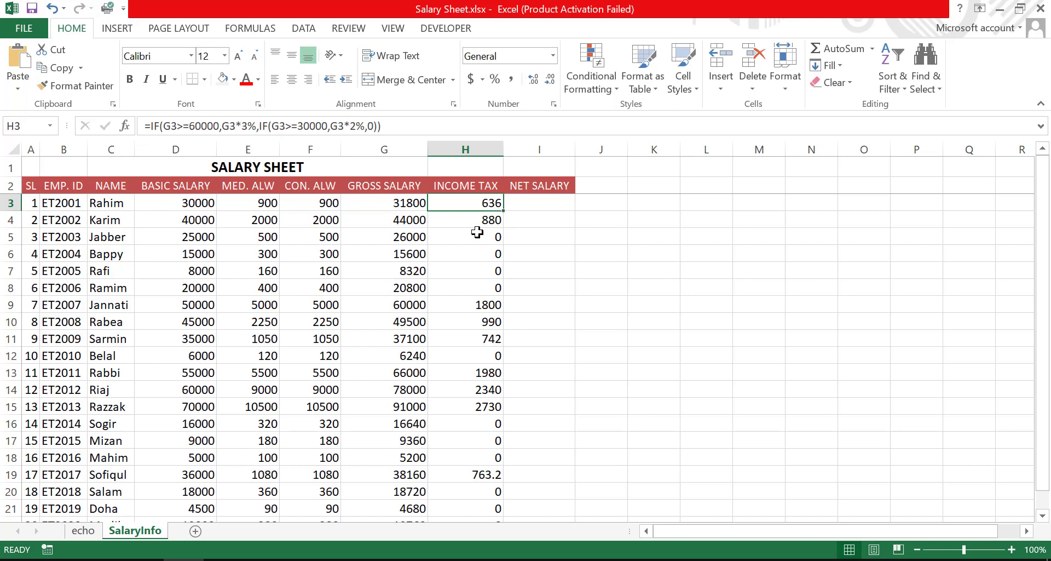
click(460, 221)
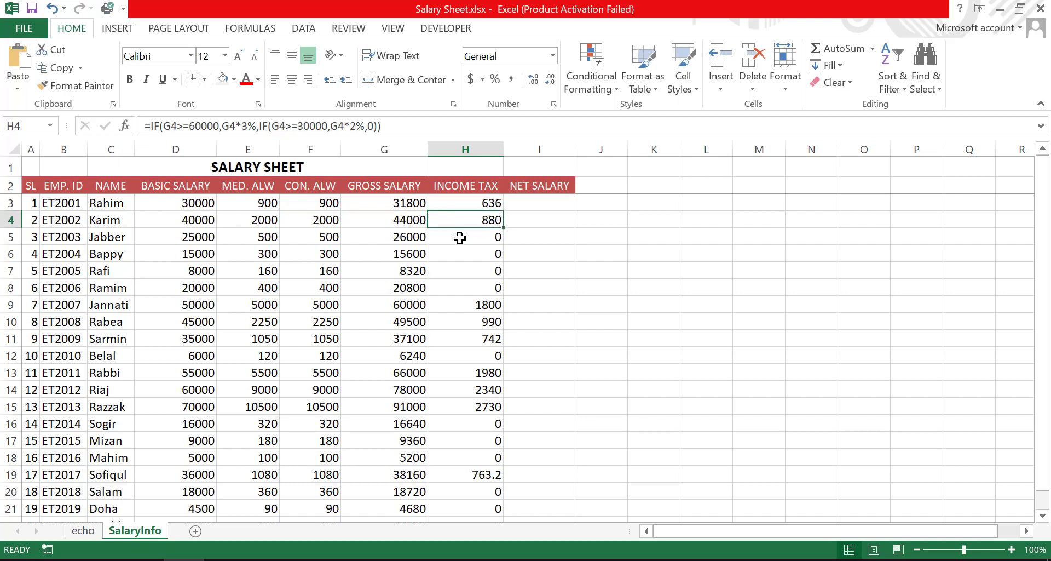
click(411, 236)
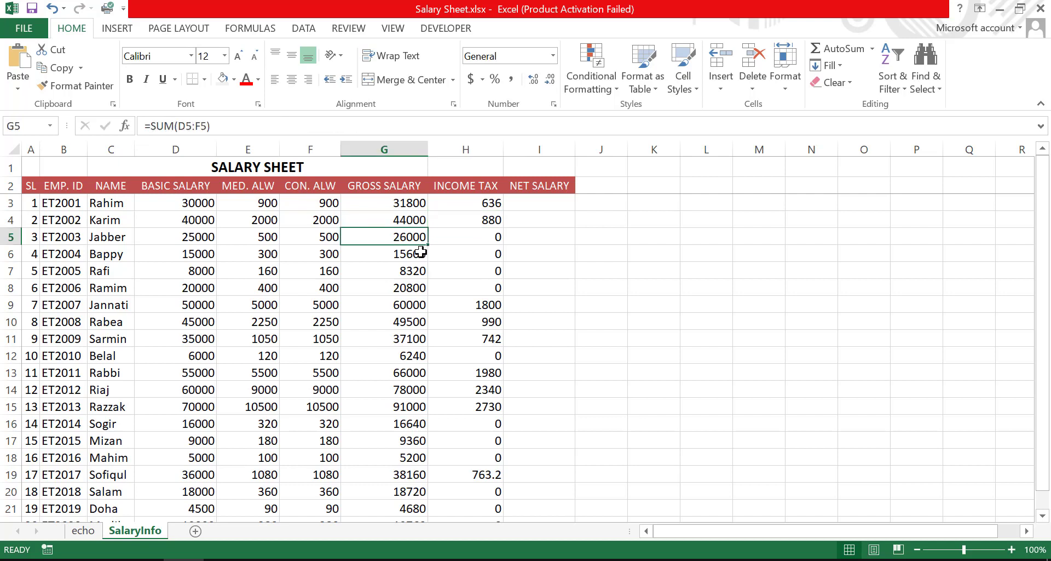
click(466, 233)
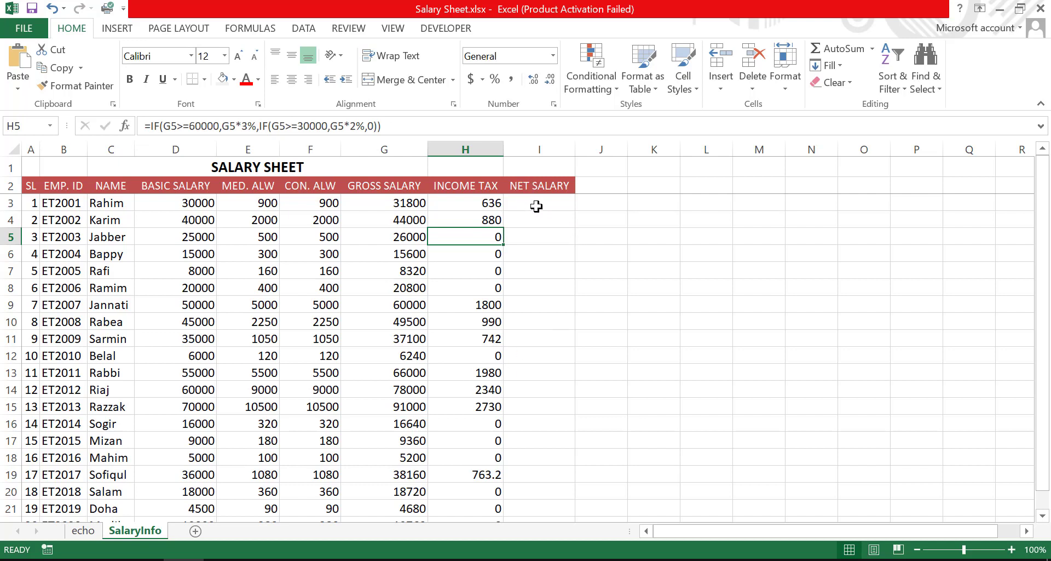
click(538, 203)
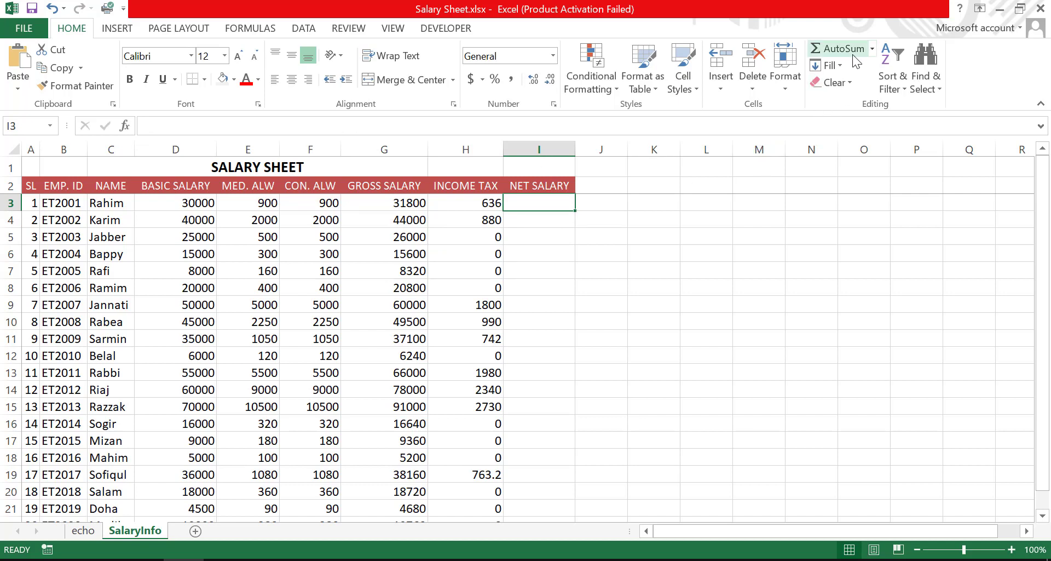
Enter =G3-H3 in I3 as the net salary formula
text(=)
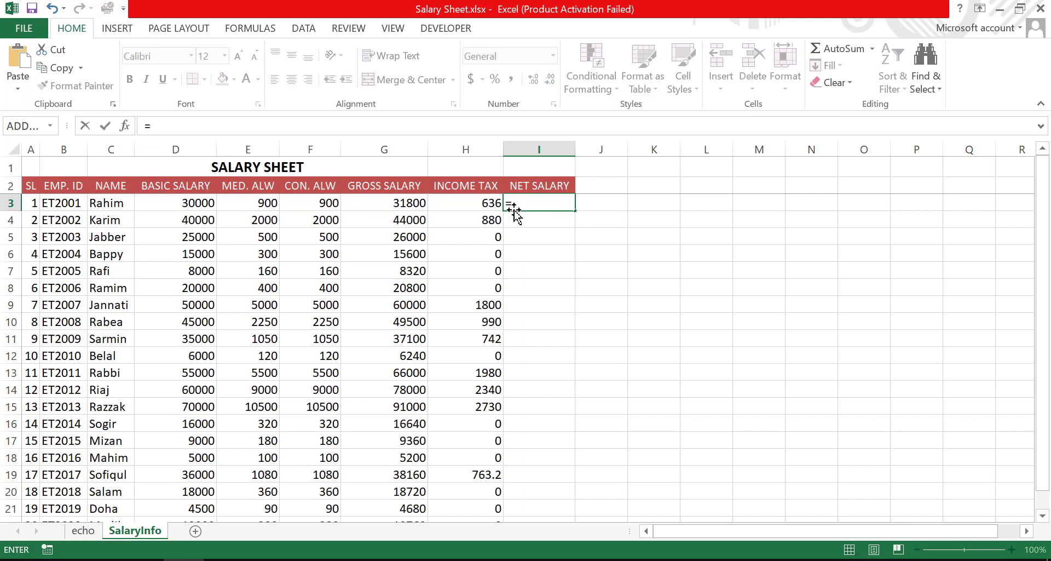
click(394, 200)
text(-)
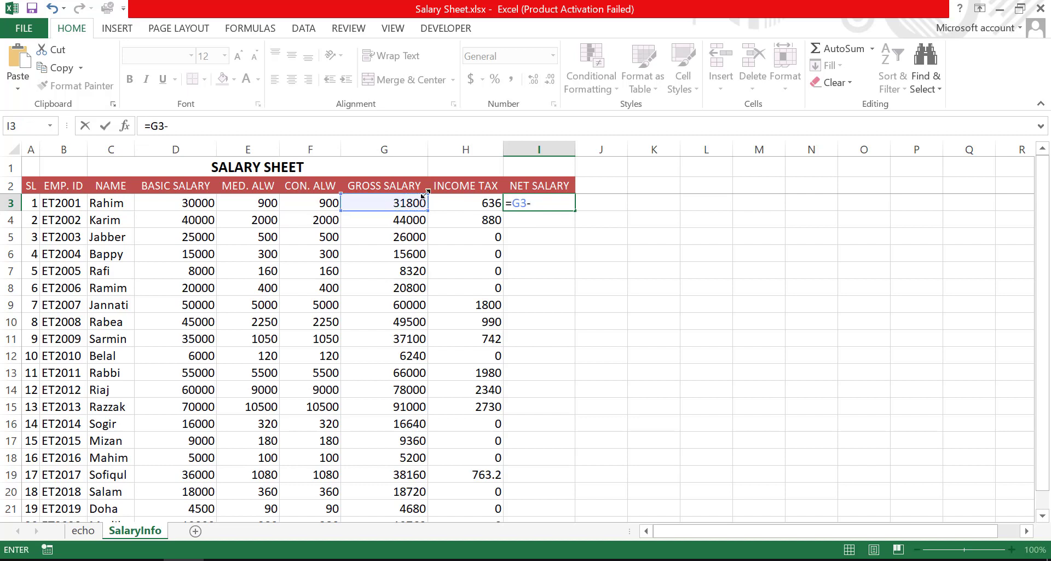
click(462, 200)
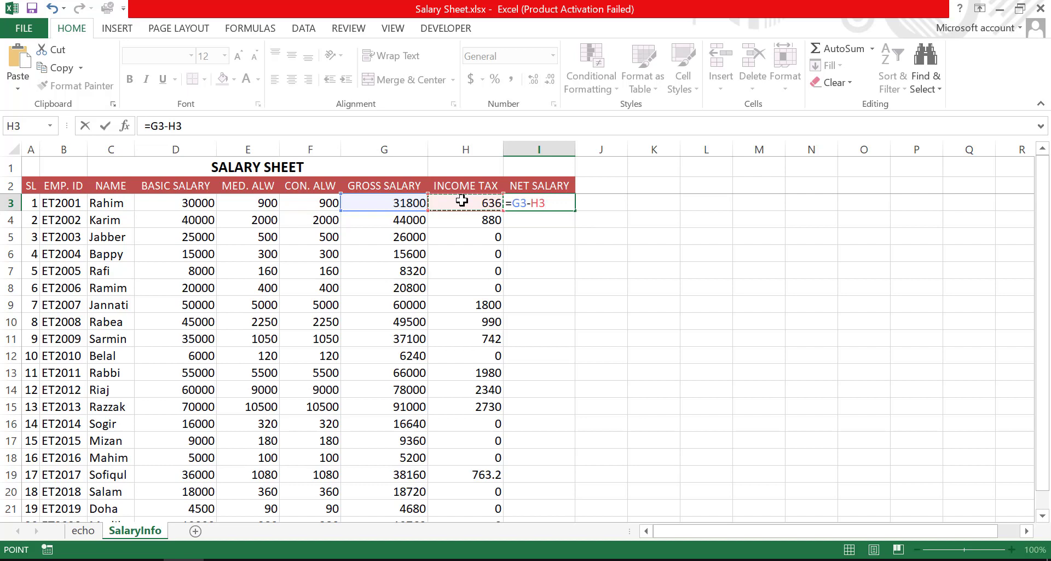
key(Return)
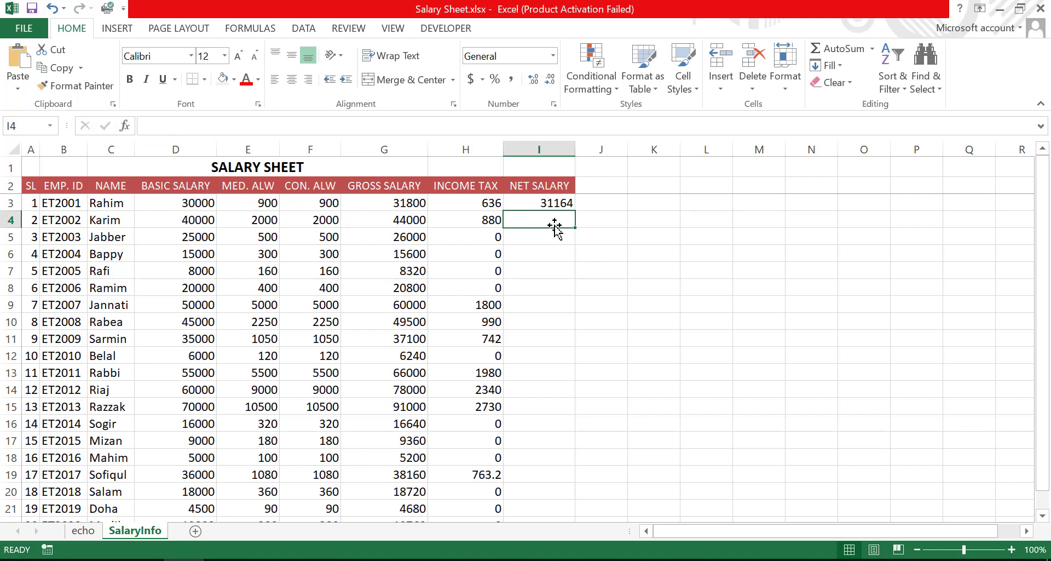
Copy I3's net salary formula down to I22 and select I3:I22
click(539, 204)
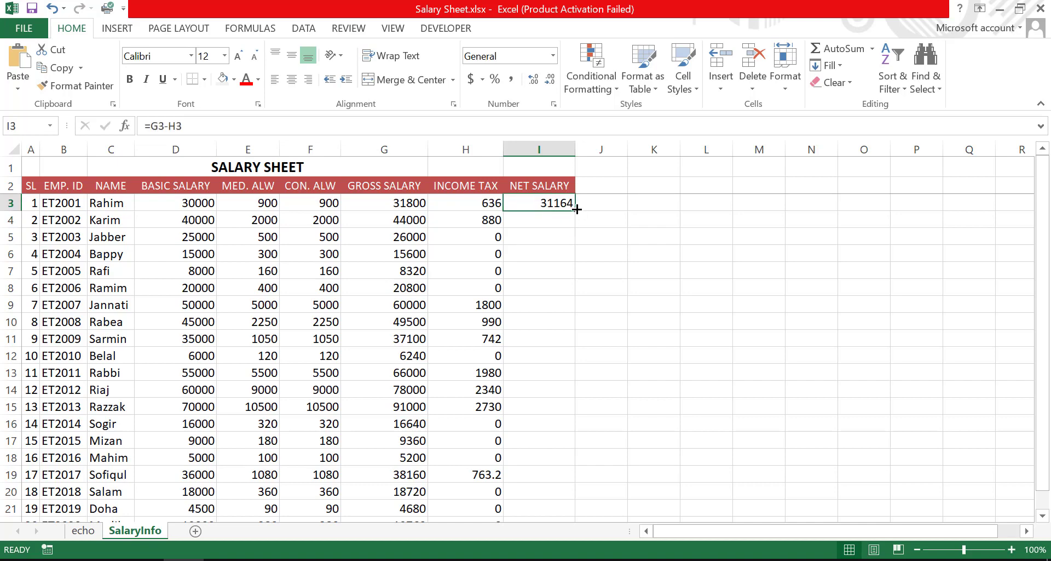
mouse_move(574, 210)
mouse_down()
mouse_move(564, 528)
mouse_move(561, 500)
mouse_up()
scroll(581, 356, up, 2)
click(608, 219)
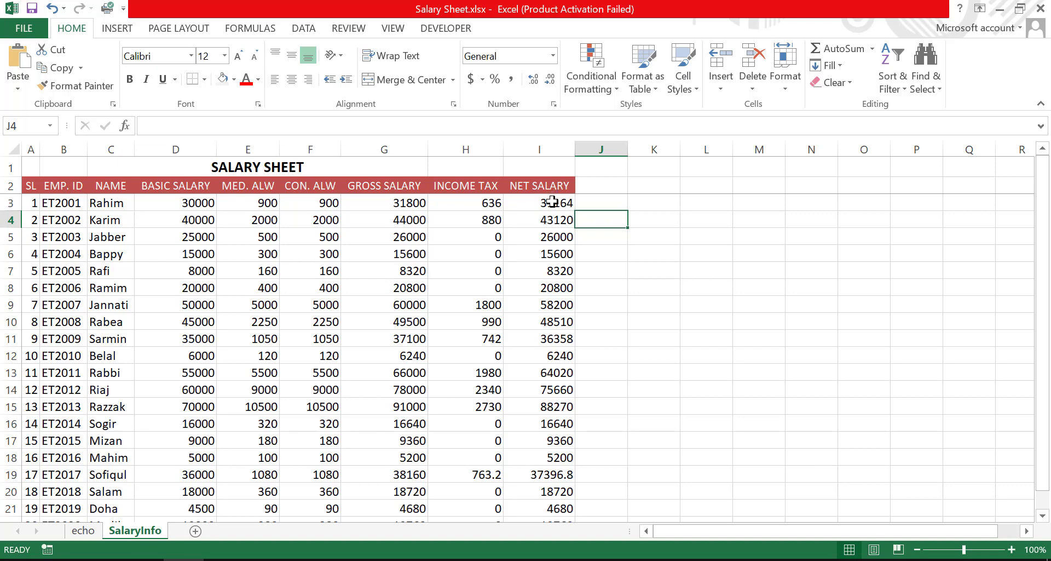
drag(552, 203, 550, 494)
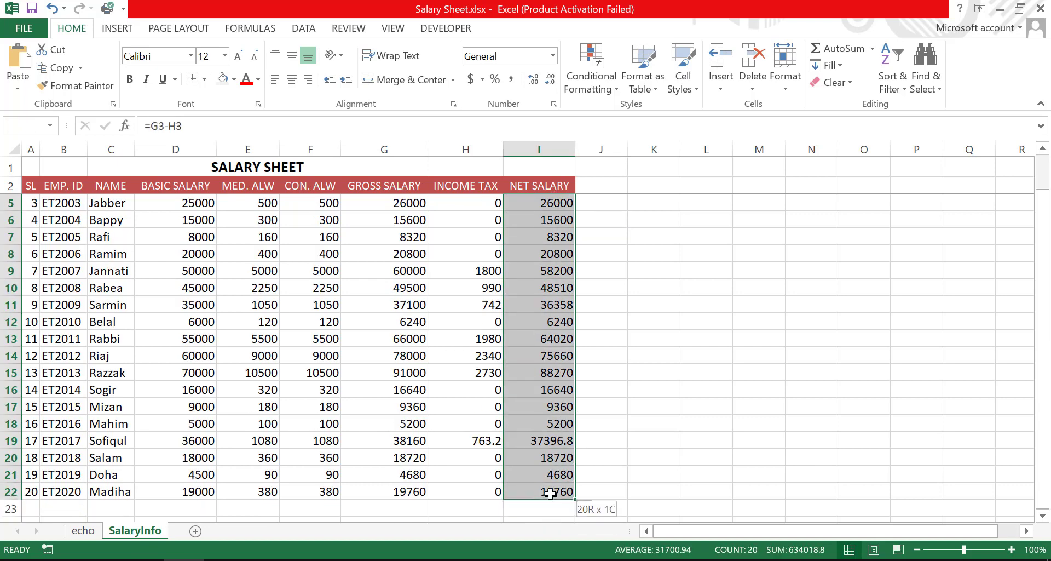
scroll(525, 430, up, 1)
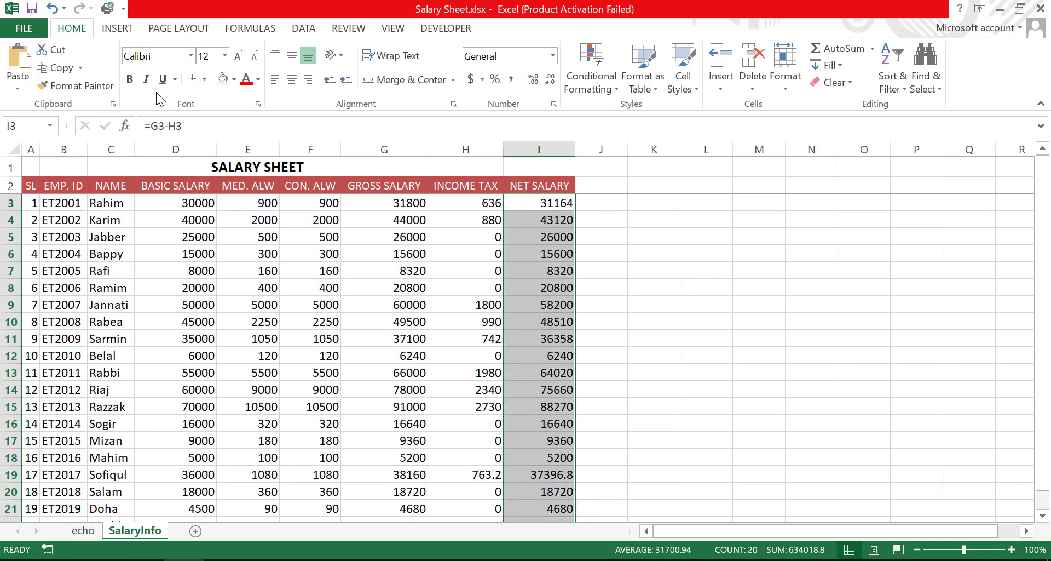
Bold the NET SALARY values in I3:I22, review the table, then return to the echo sheet
click(130, 85)
click(612, 235)
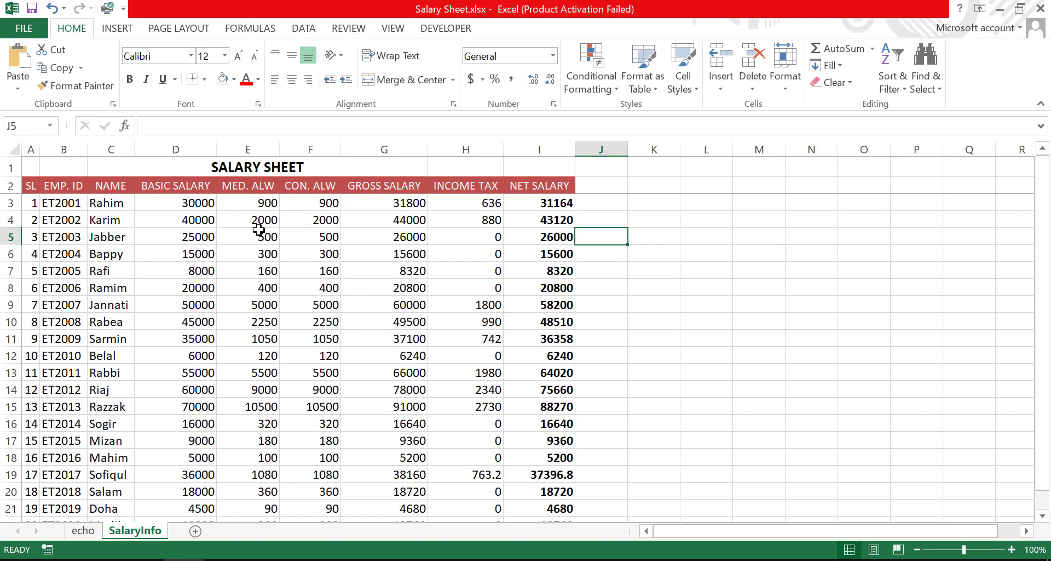
scroll(351, 357, down, 3)
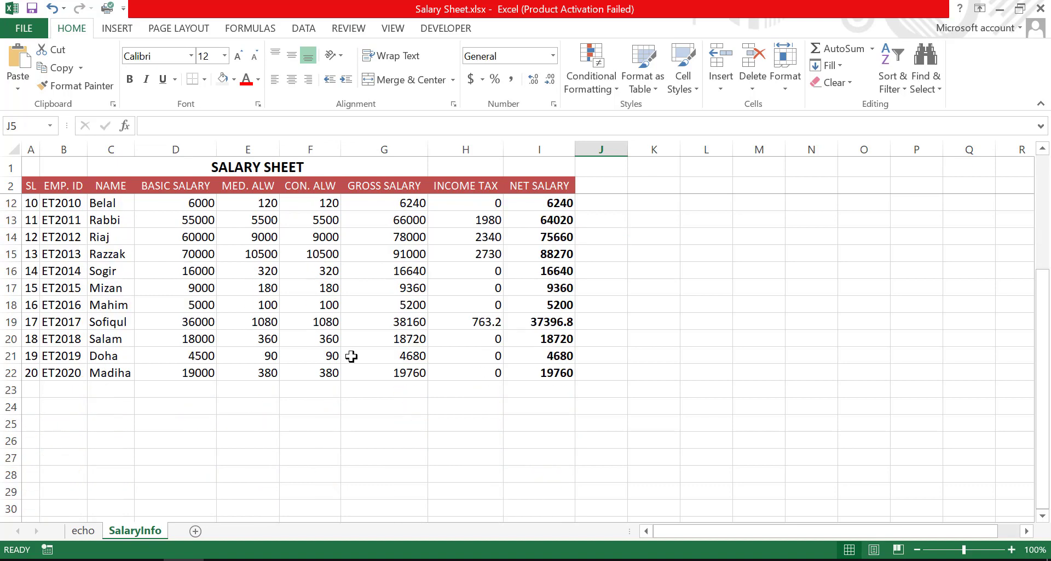
scroll(351, 356, down, 2)
scroll(351, 357, up, 4)
scroll(351, 357, up, 2)
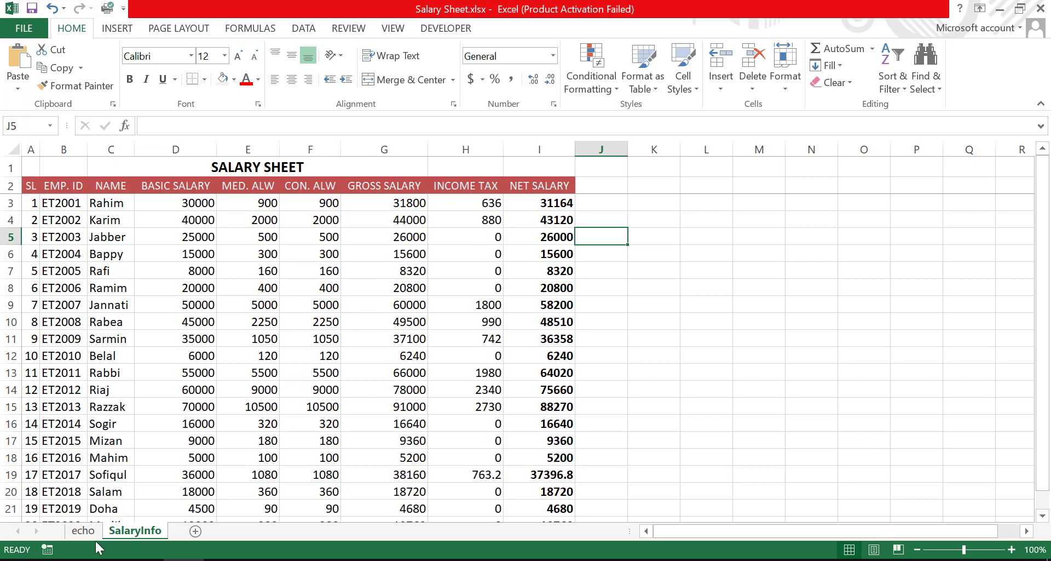
click(85, 531)
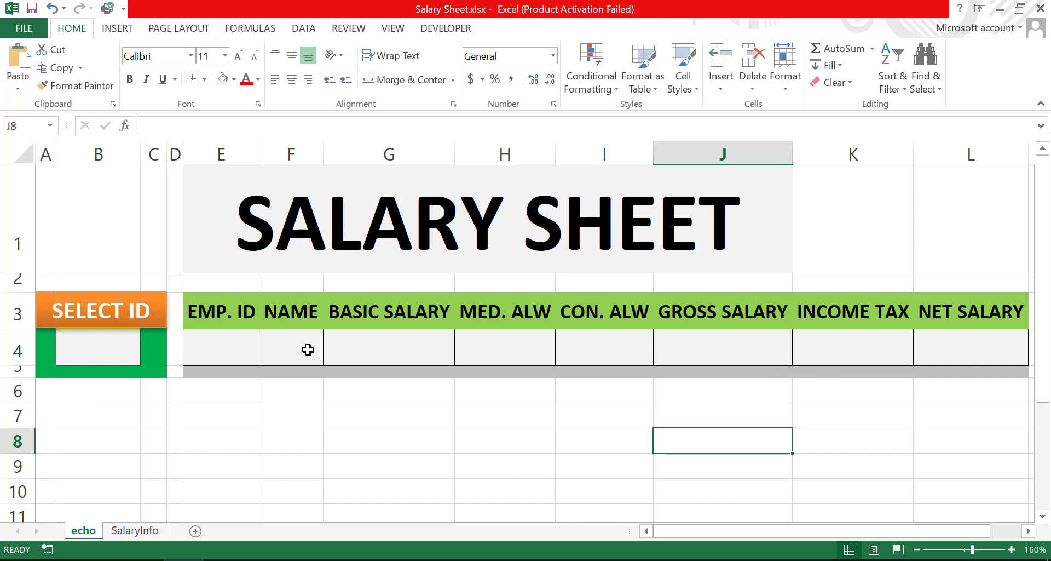
Give B4 a List validation sourced from SalaryInfo!$B$3:$B$22 so it offers the employee IDs
click(103, 340)
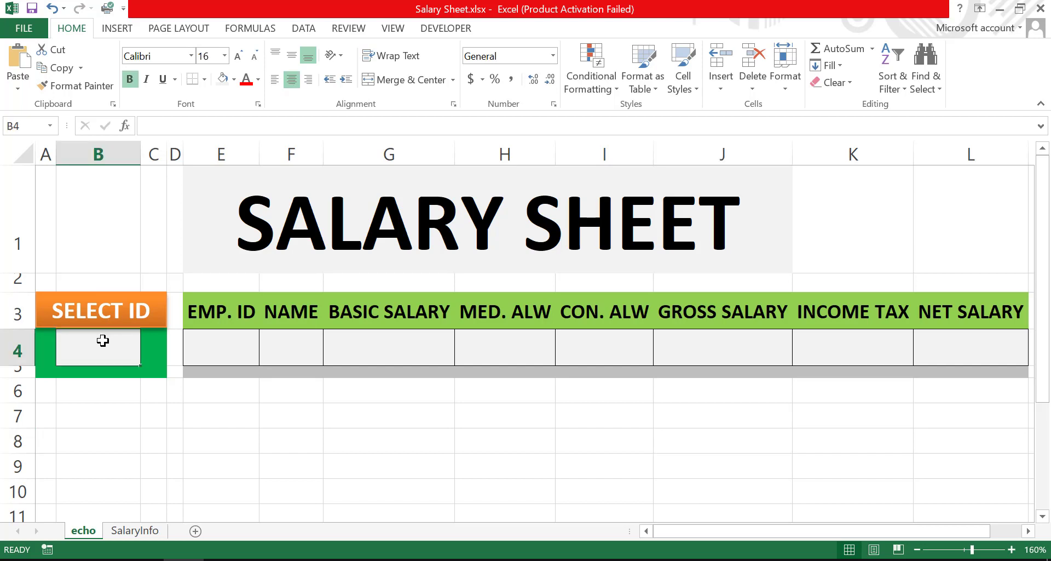
click(305, 34)
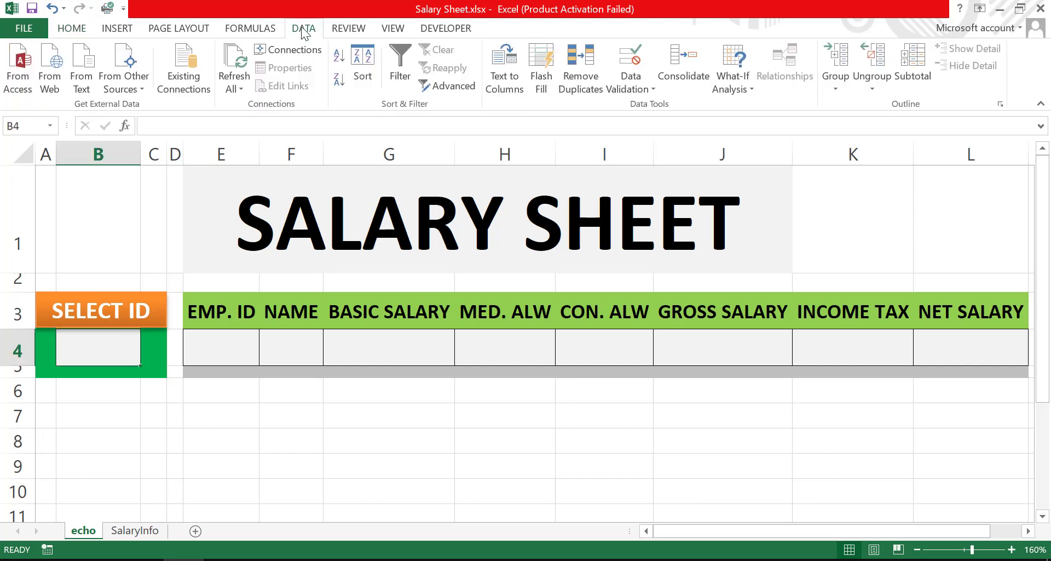
click(649, 91)
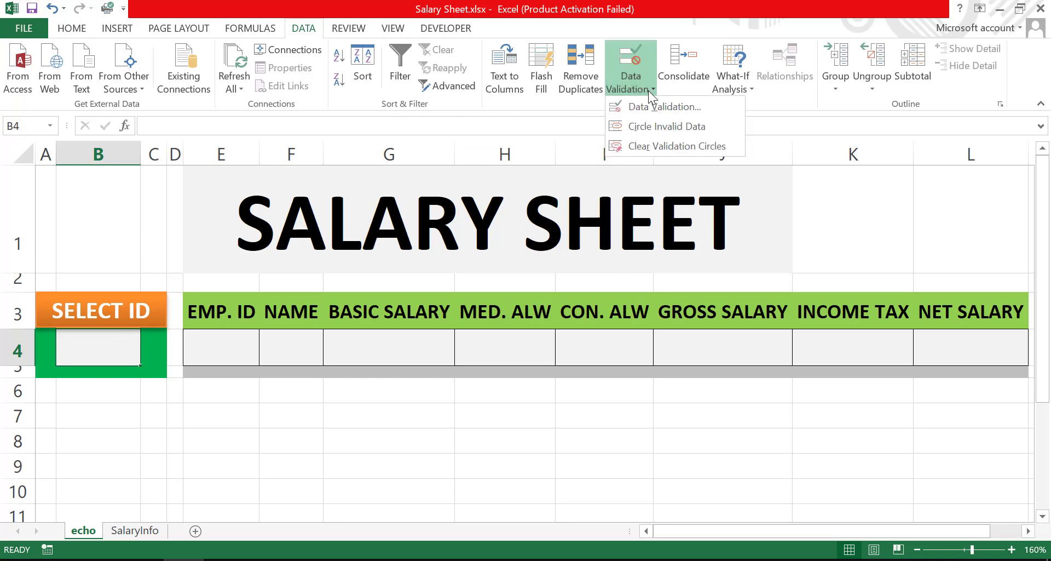
click(679, 108)
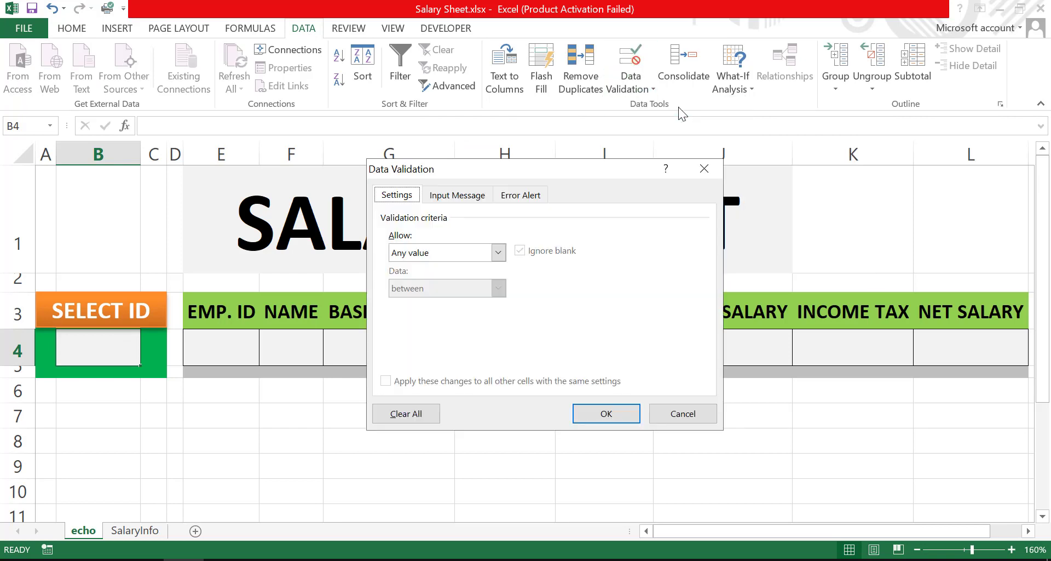
click(488, 258)
click(435, 303)
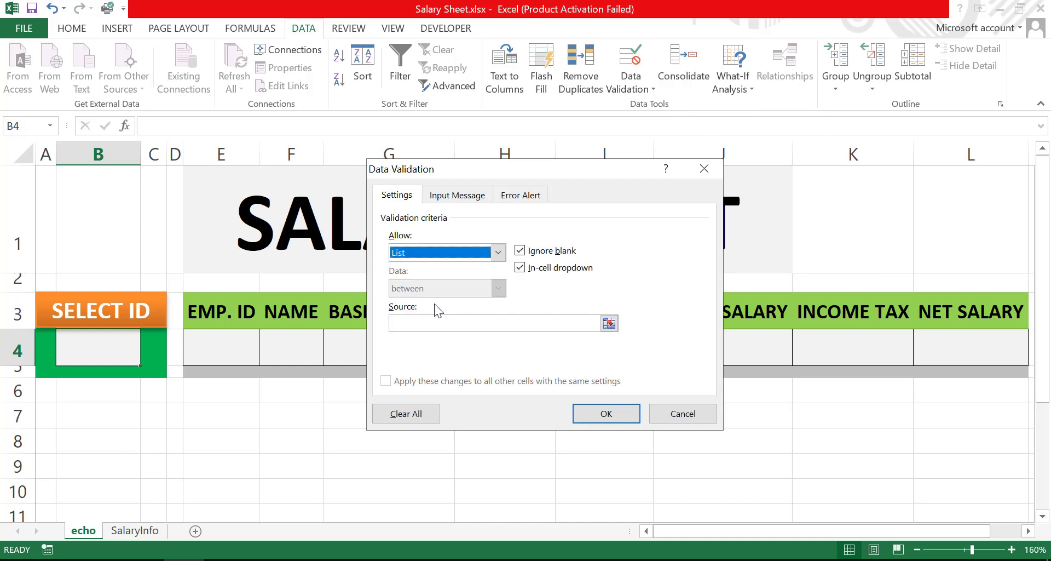
click(608, 324)
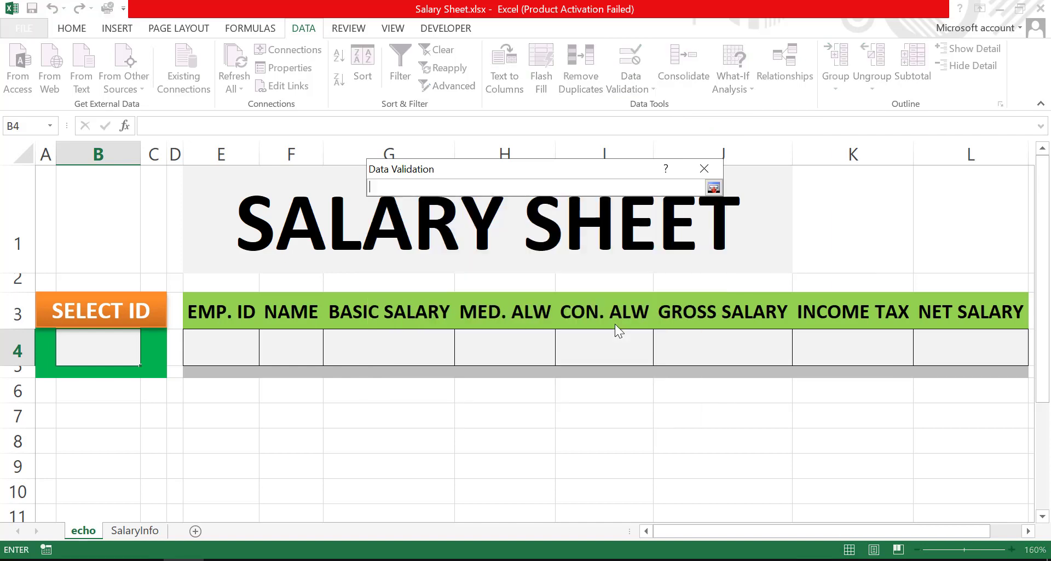
click(135, 531)
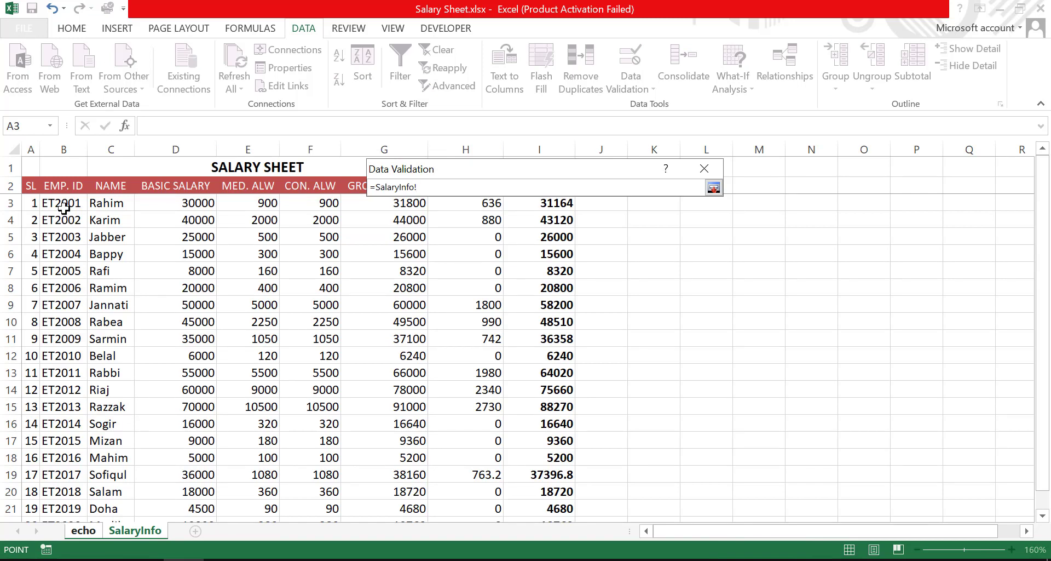
mouse_move(68, 203)
mouse_down()
mouse_move(69, 514)
mouse_move(73, 447)
mouse_up()
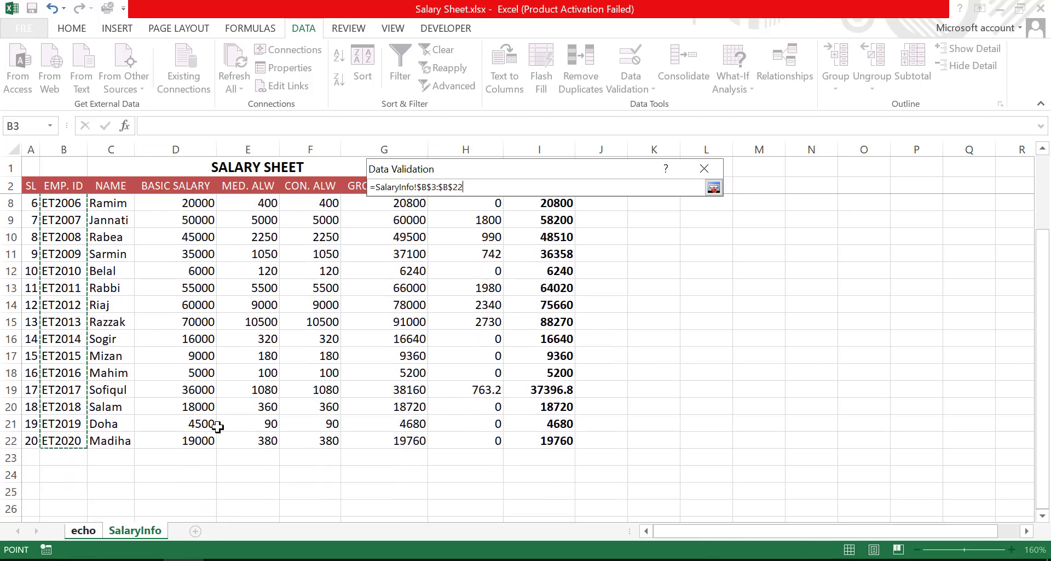
click(606, 414)
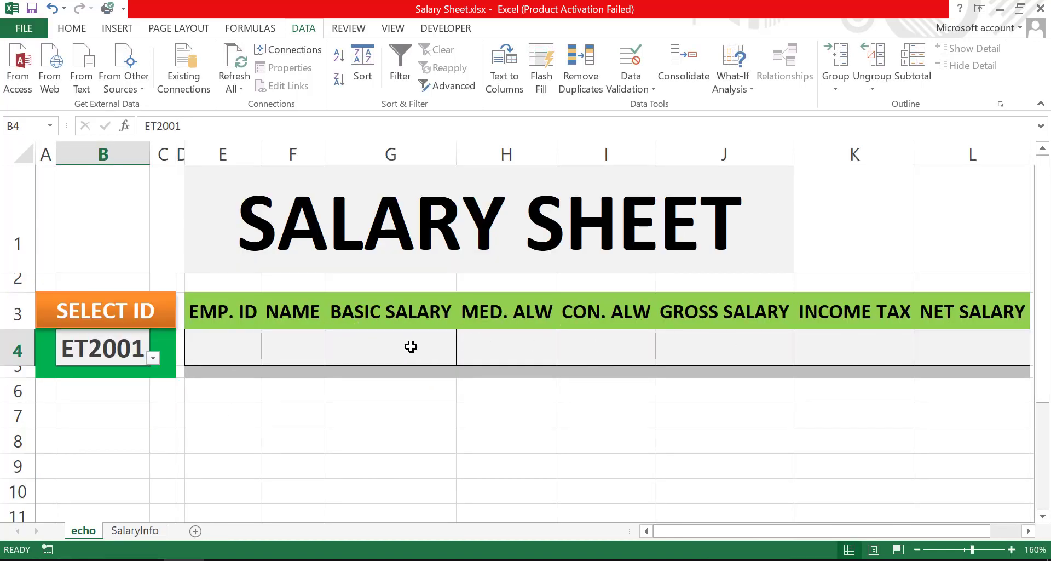
click(153, 357)
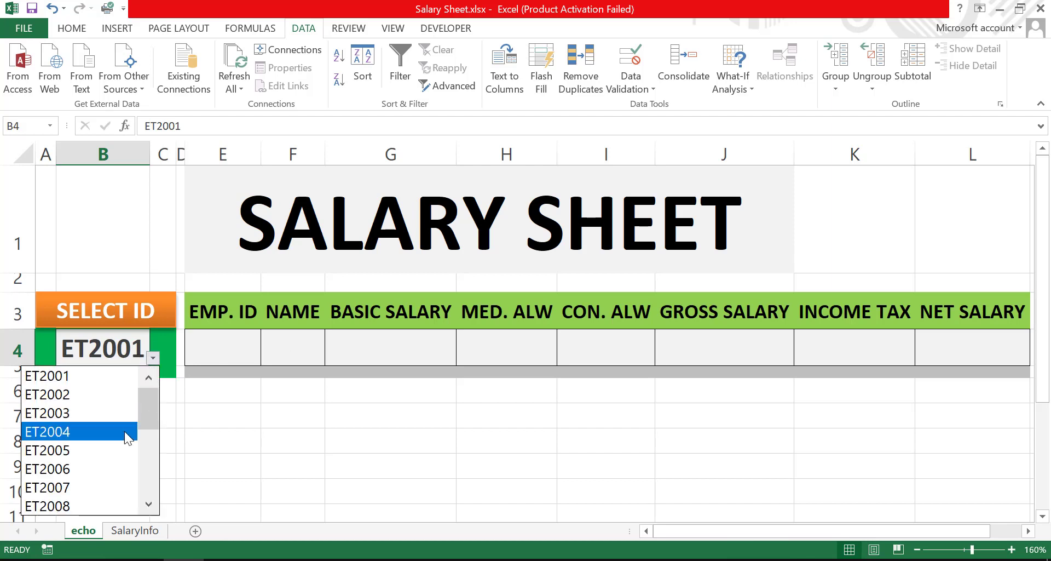
drag(225, 344, 946, 344)
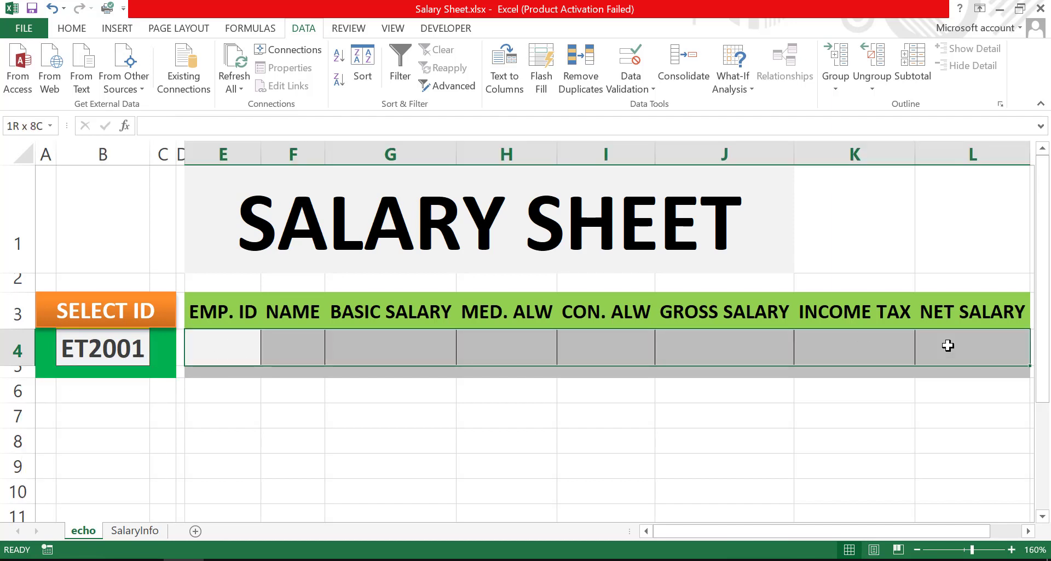
click(436, 453)
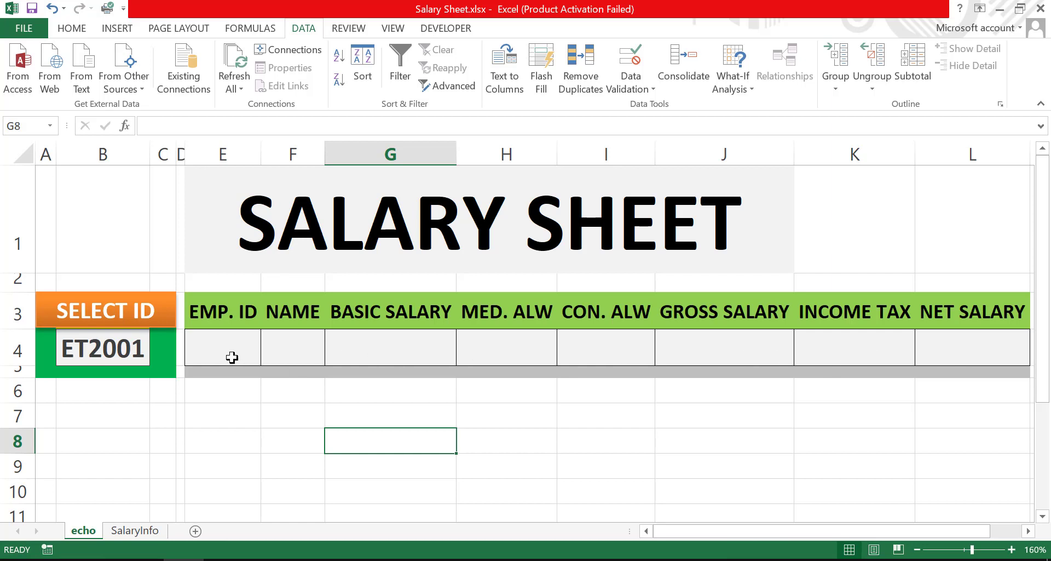
drag(230, 356, 986, 352)
click(442, 389)
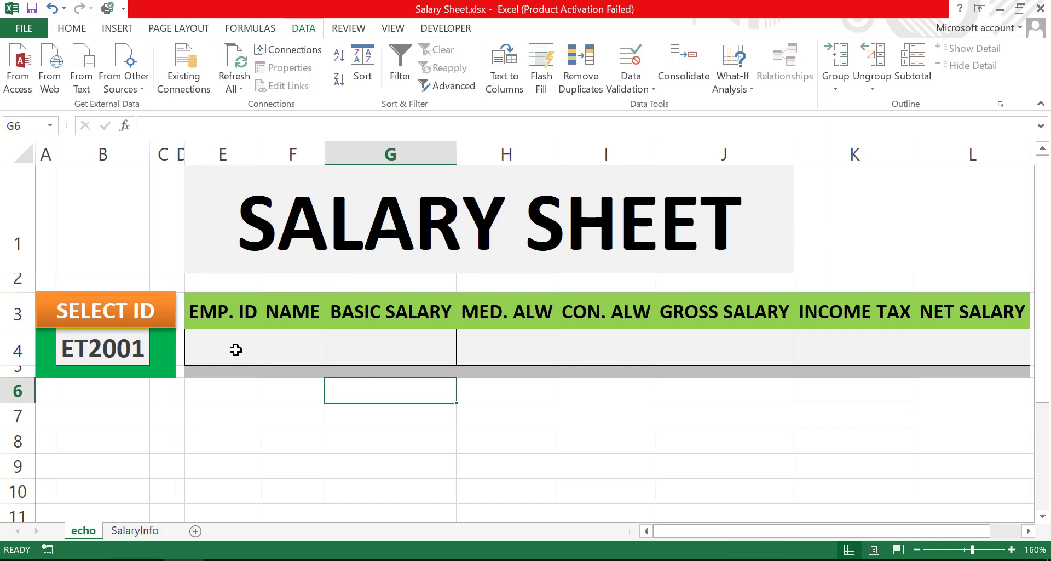
click(235, 350)
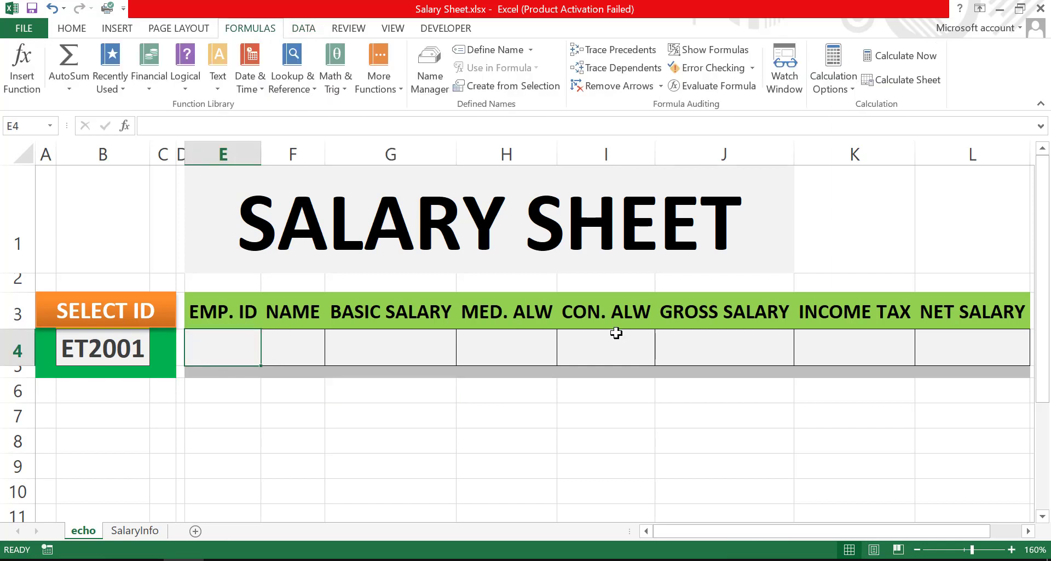
mouse_move(963, 347)
mouse_down()
mouse_move(181, 344)
mouse_move(931, 346)
mouse_up()
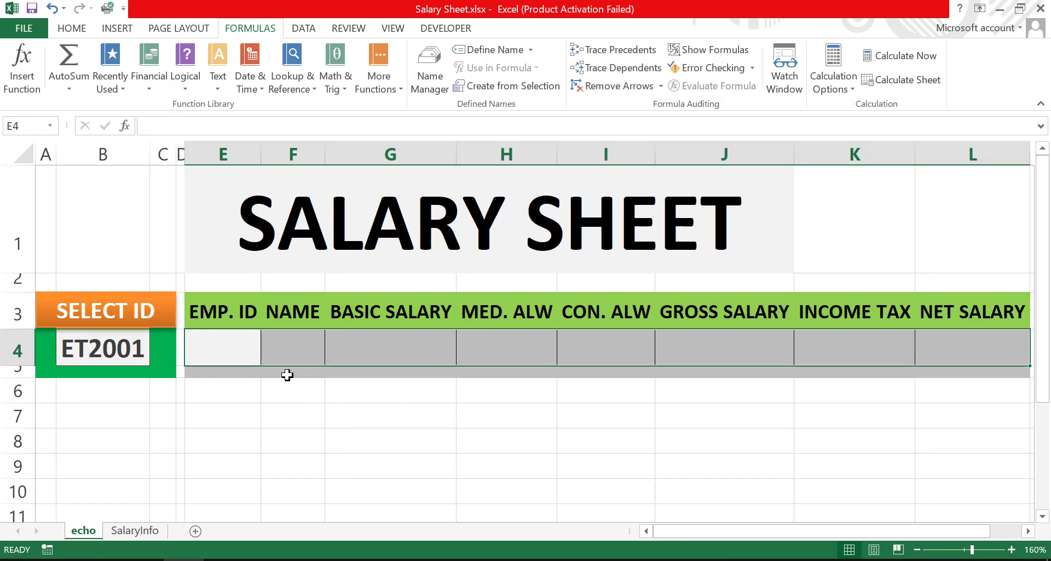
click(244, 343)
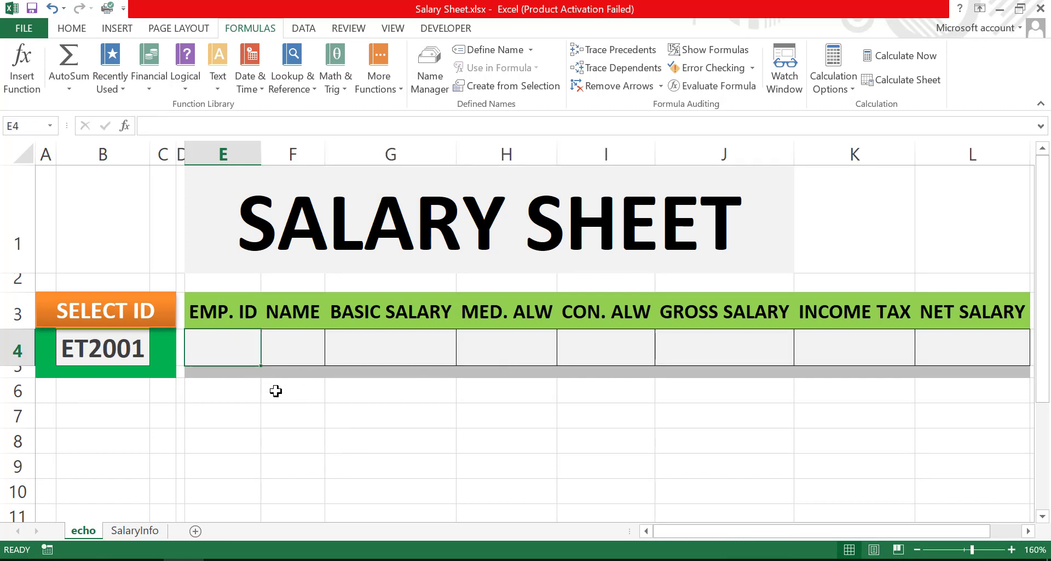
Define the name 'data' for the SalaryInfo salary table B2:I22 via the Name Box
click(133, 534)
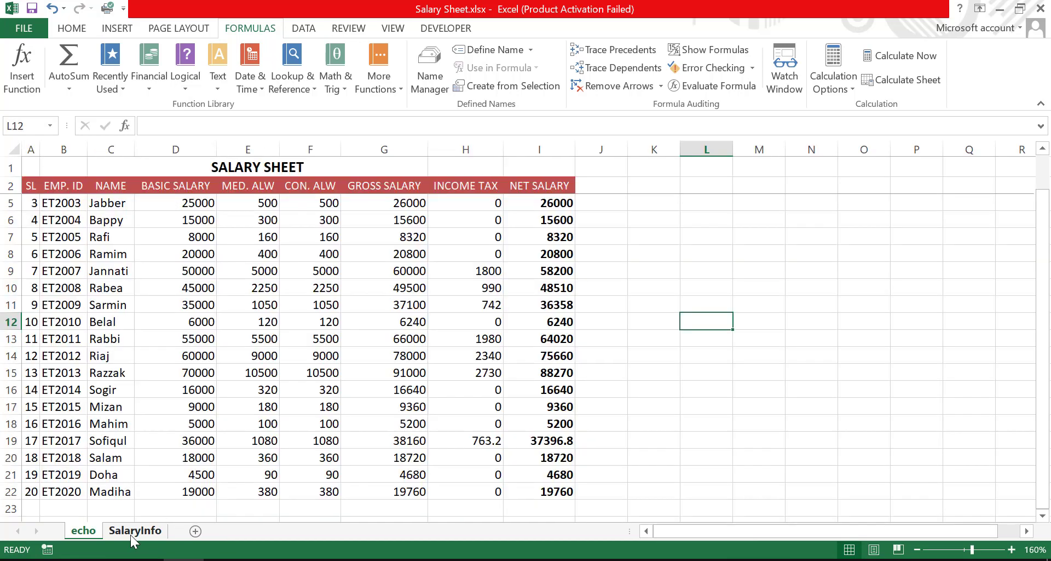
scroll(217, 340, up, 1)
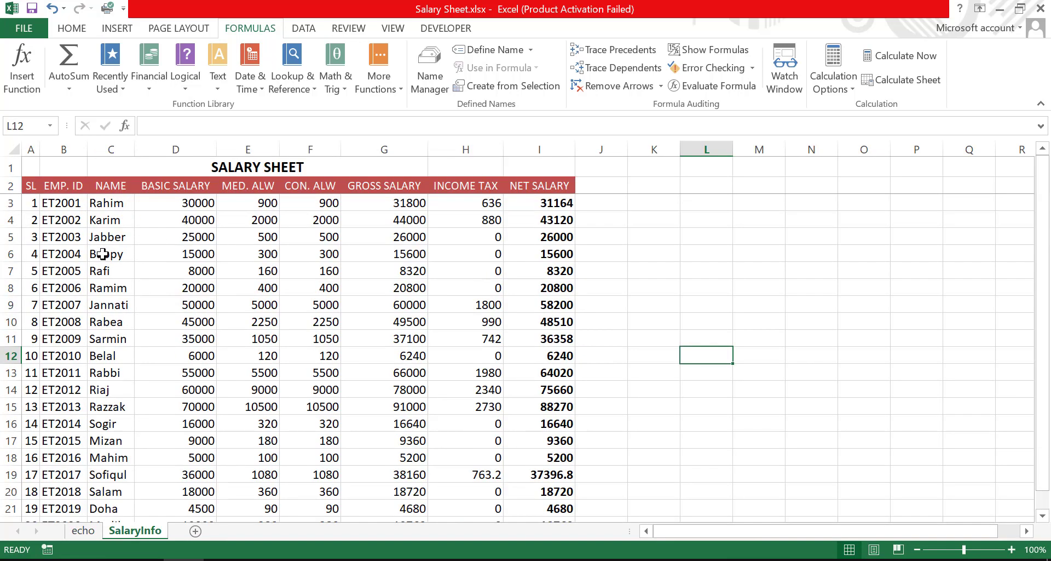
mouse_move(69, 189)
mouse_down()
mouse_move(532, 536)
mouse_move(542, 476)
mouse_up()
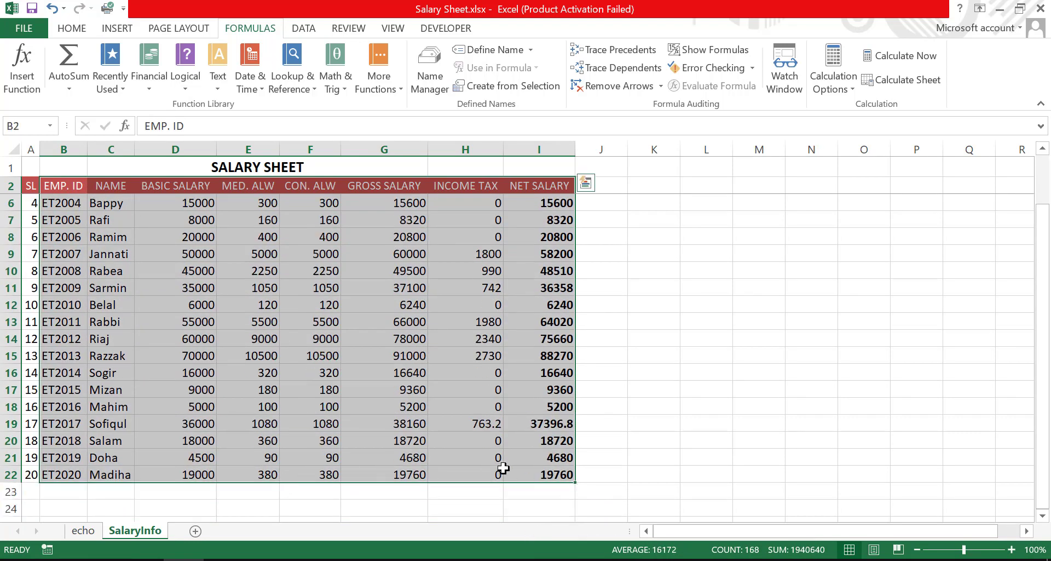
scroll(503, 468, up, 1)
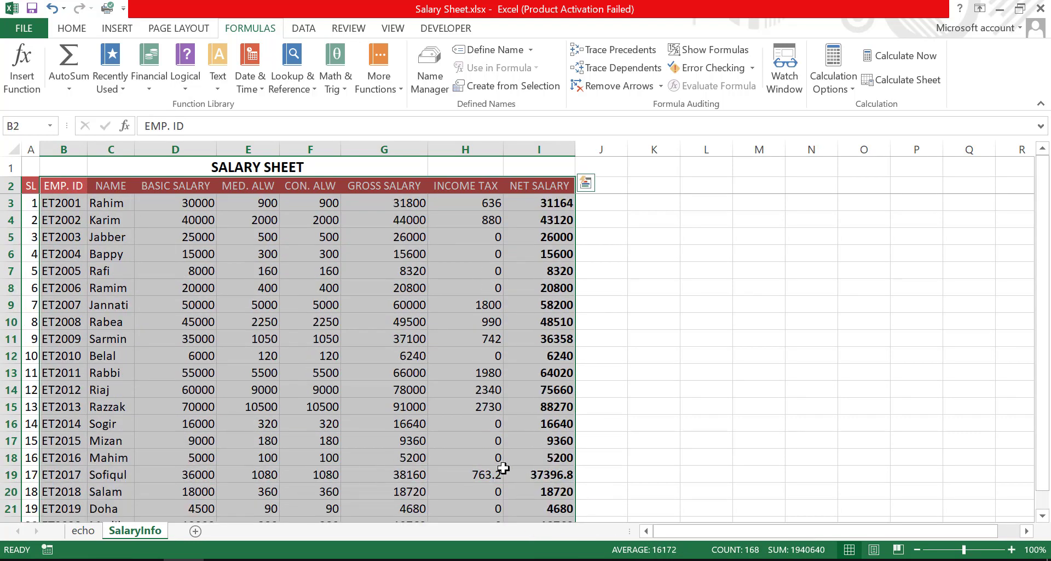
click(25, 126)
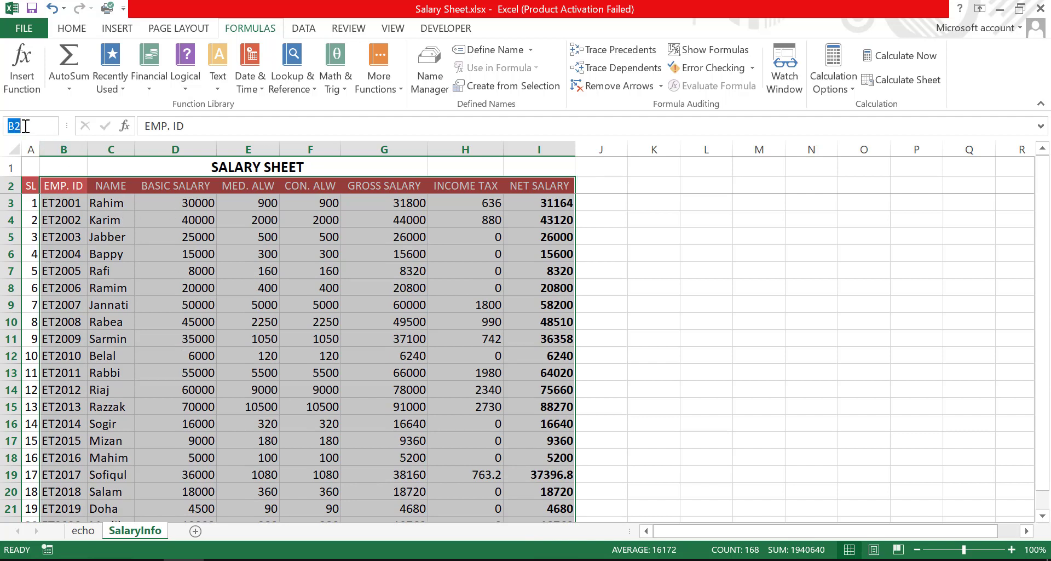
text(da)
key(Return)
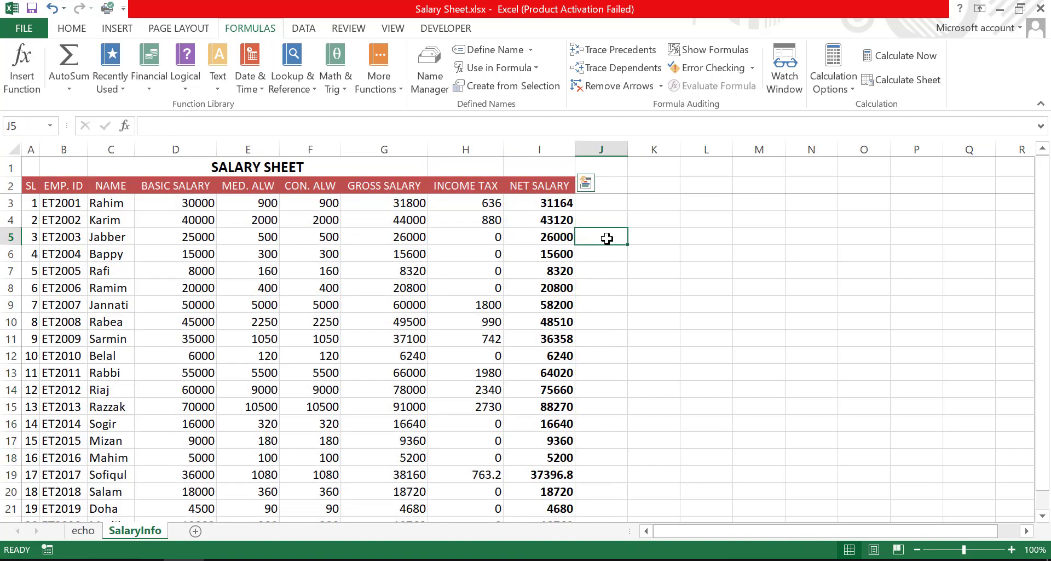
Reselect B2:I22 to confirm it is named data, then return to the echo sheet
click(601, 237)
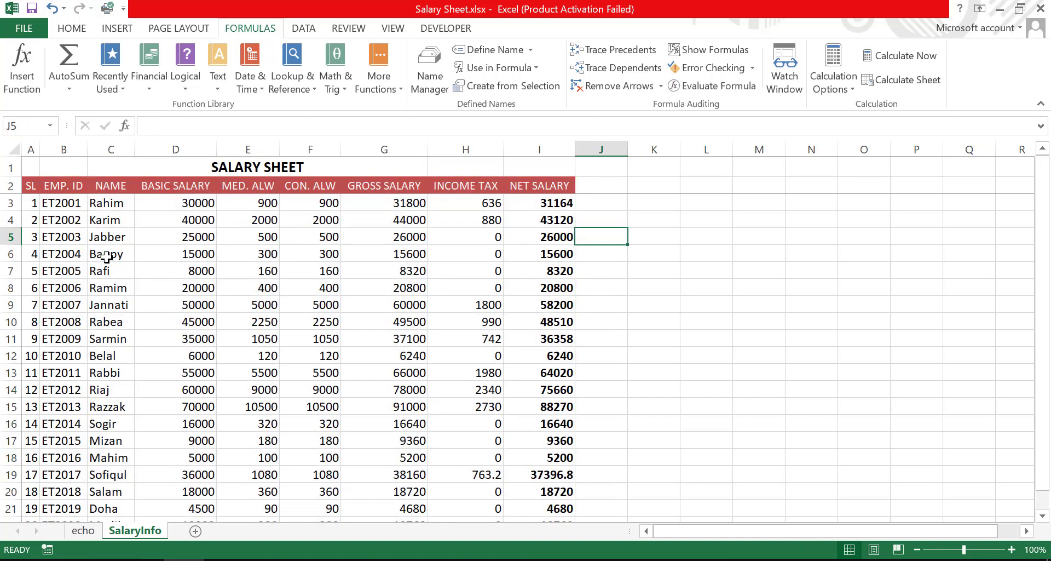
drag(62, 185, 534, 447)
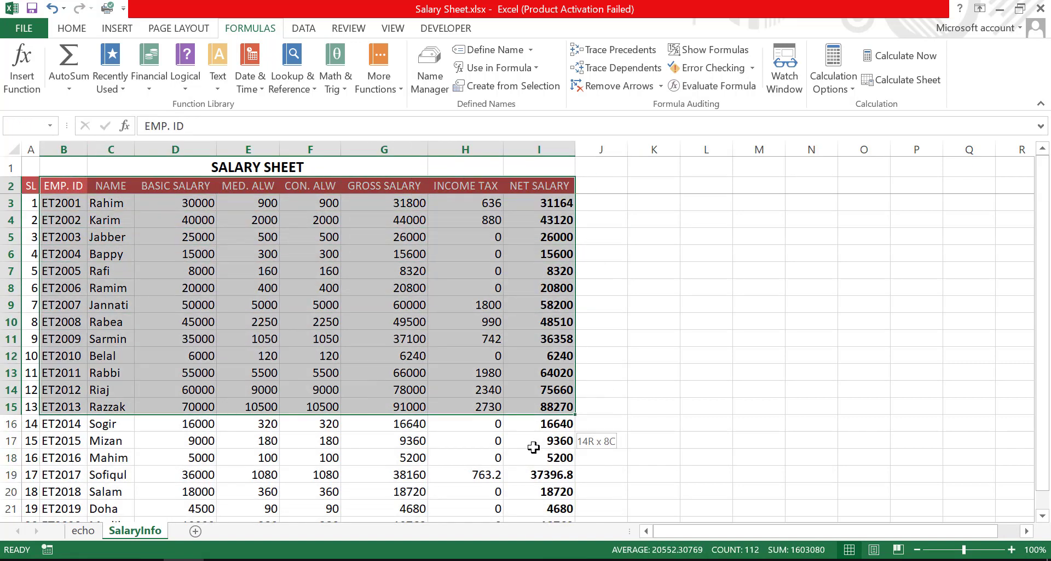
drag(534, 448, 532, 491)
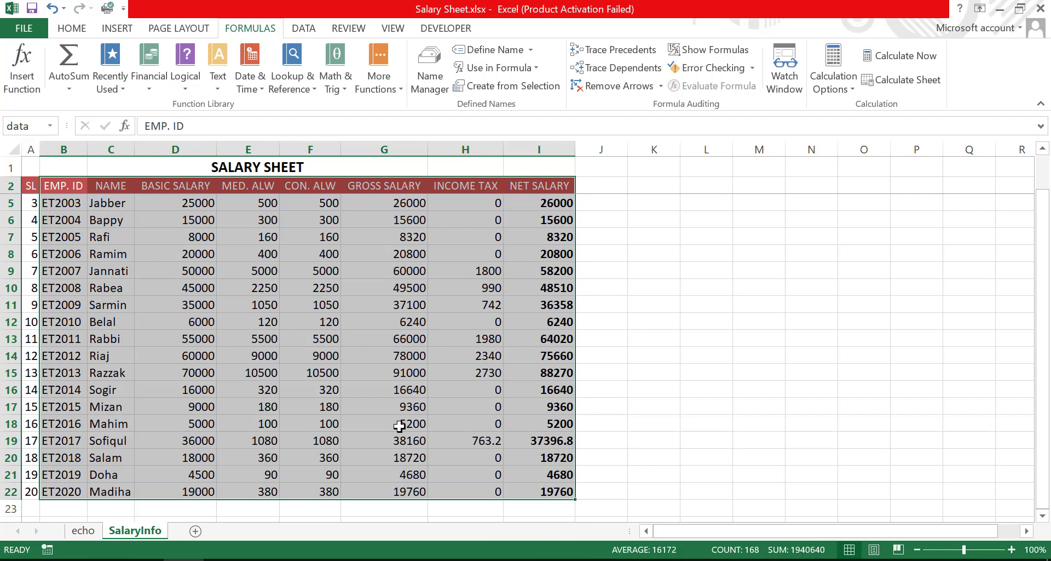
click(29, 128)
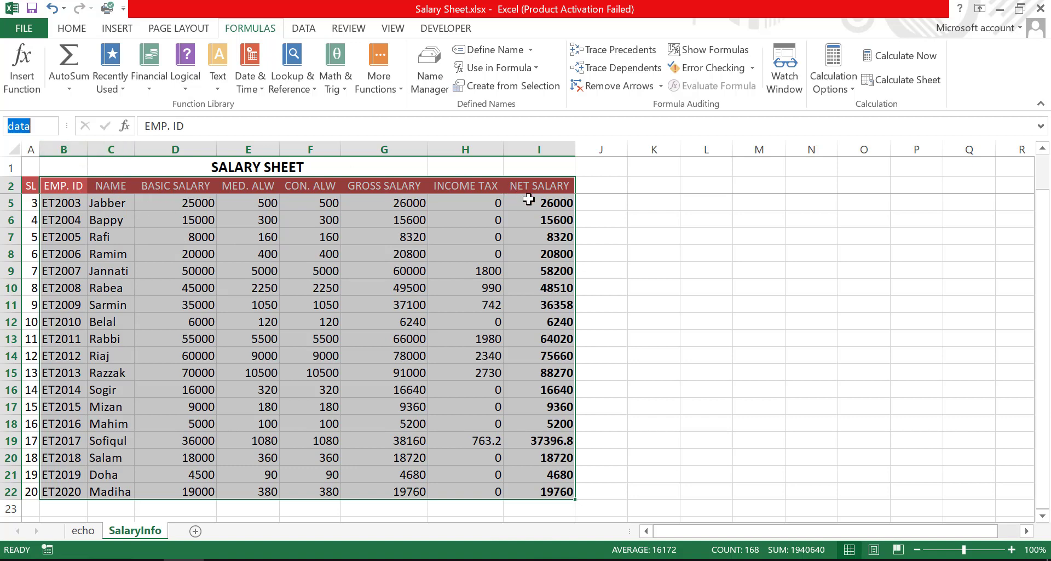
click(83, 531)
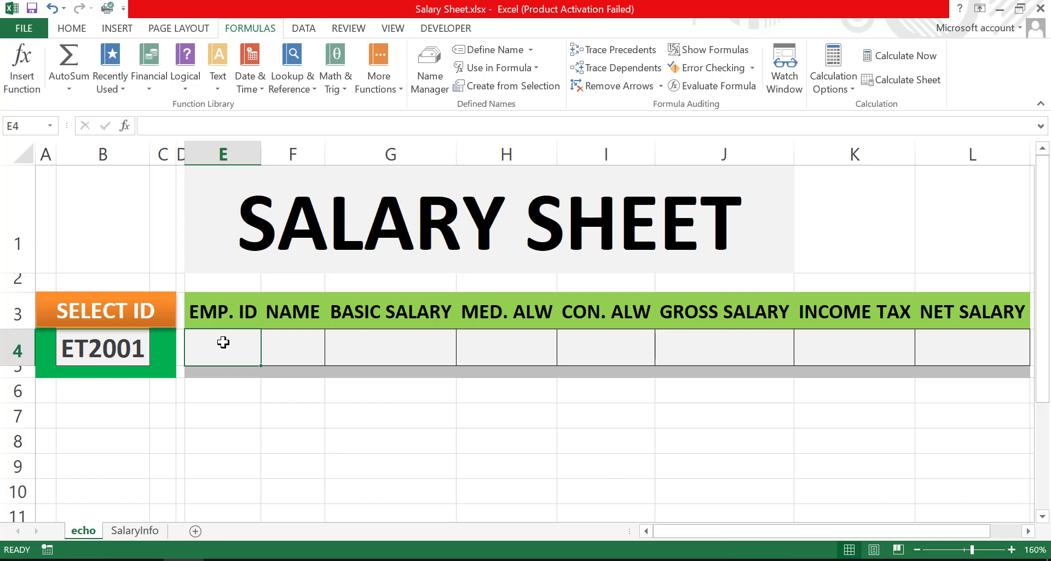
text(=)
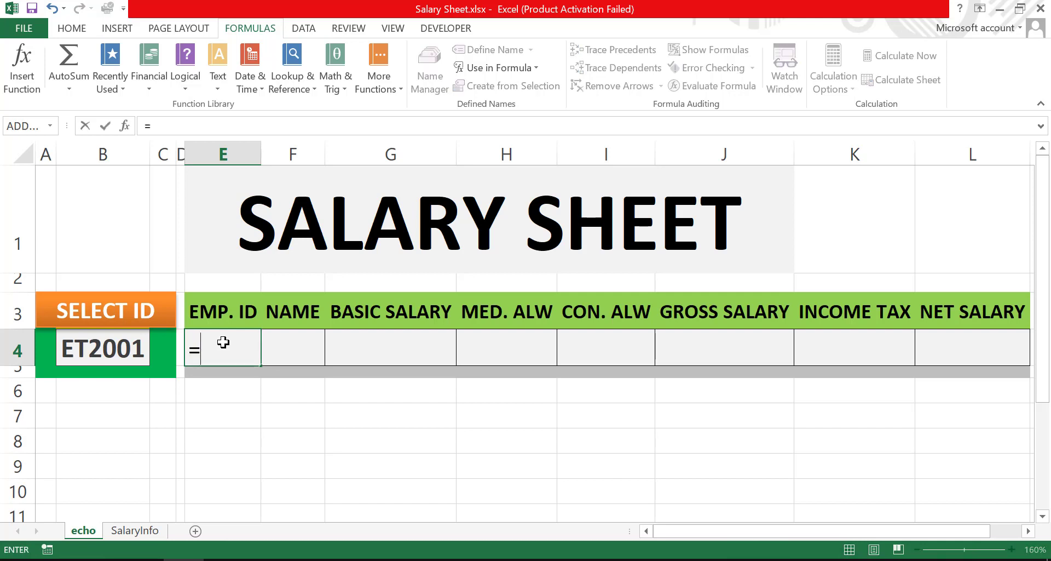
text(vl)
key(Tab)
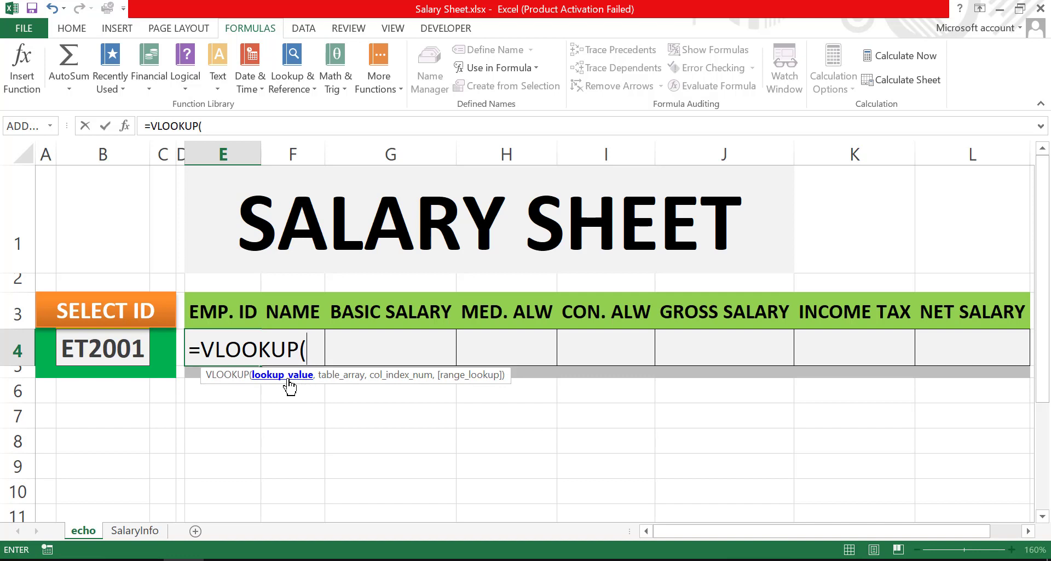
click(105, 352)
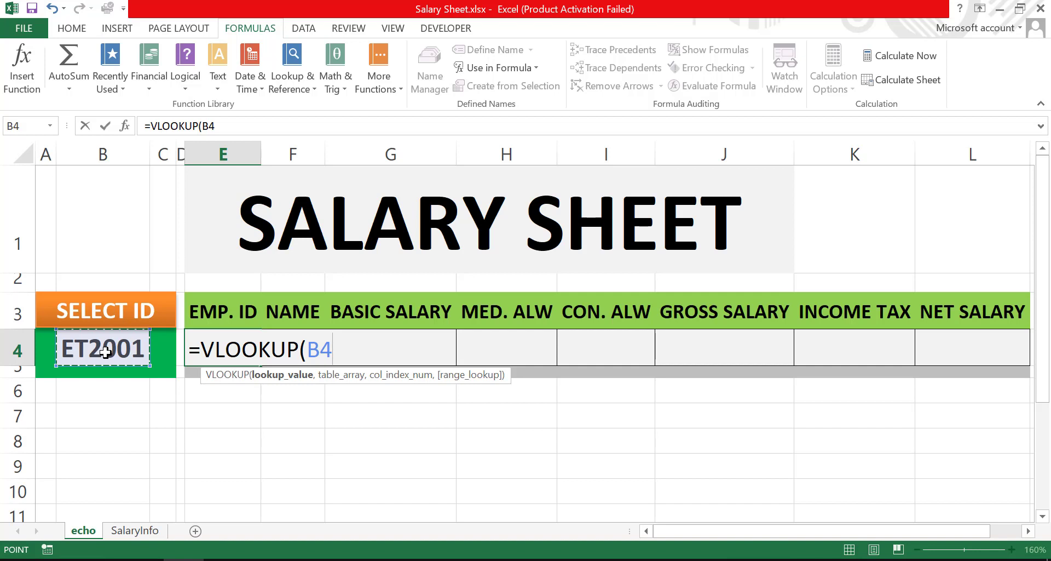
key(F4)
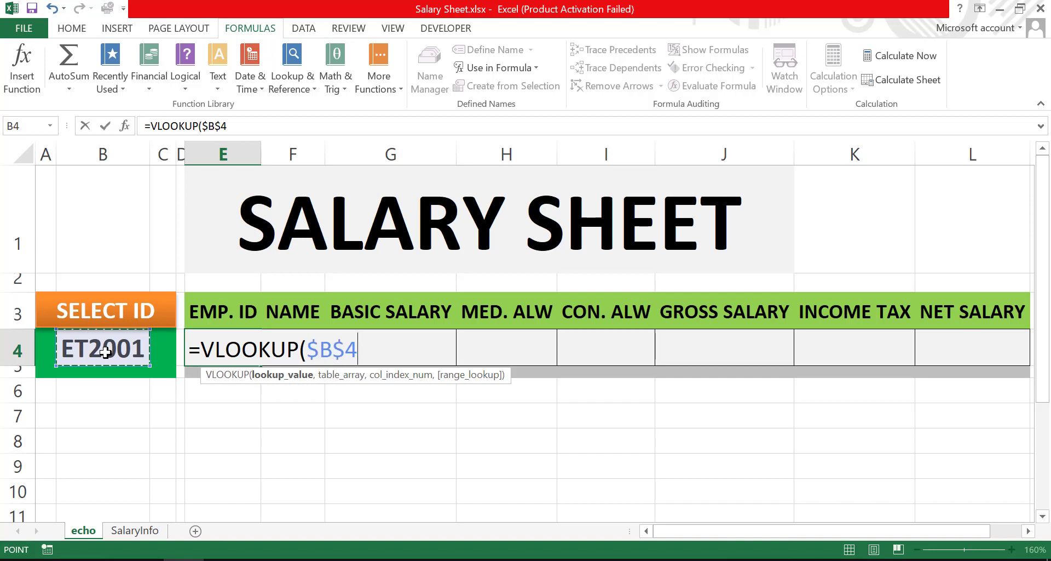
text(,)
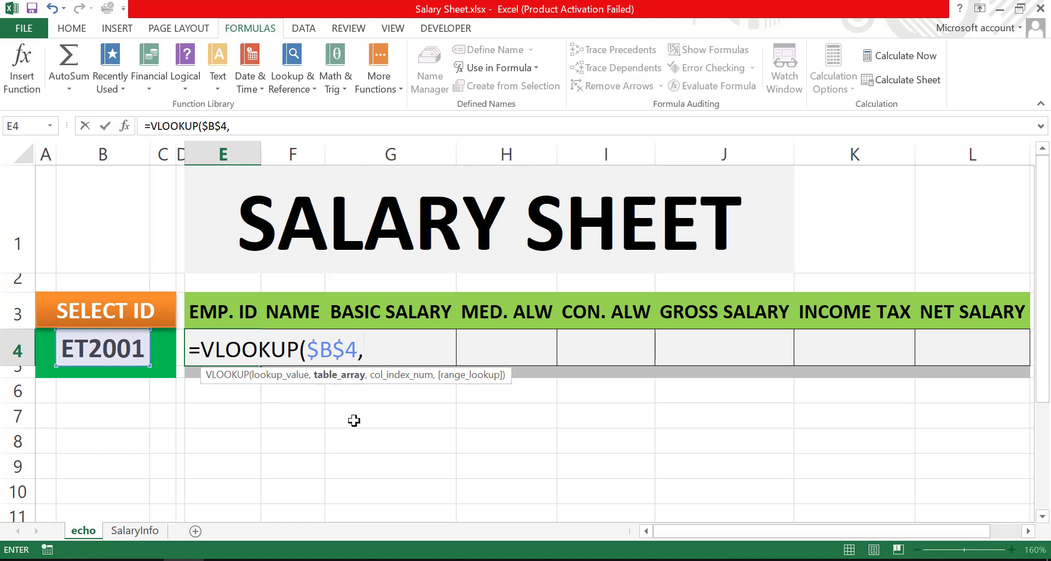
click(147, 534)
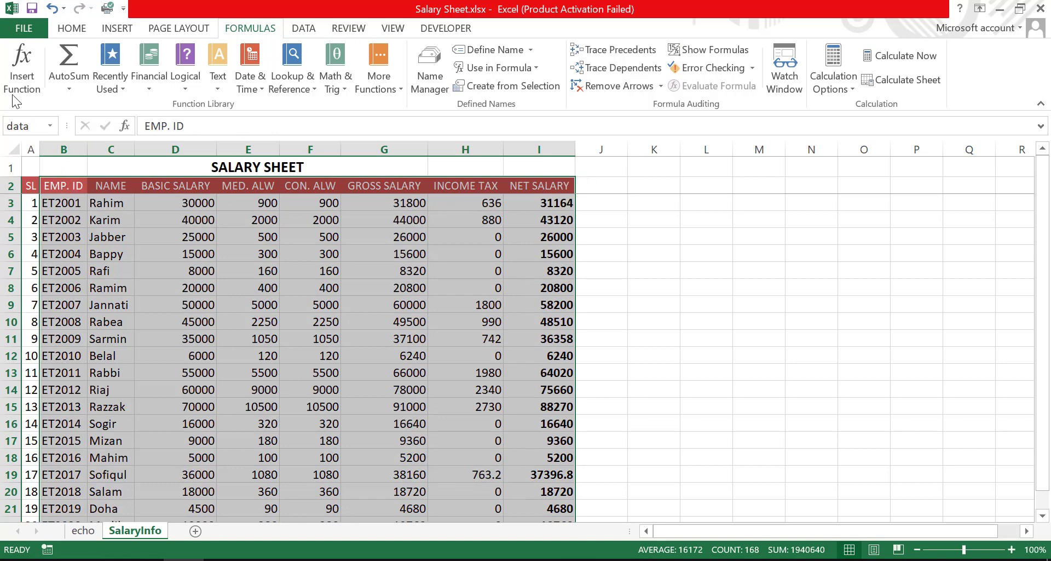
click(83, 531)
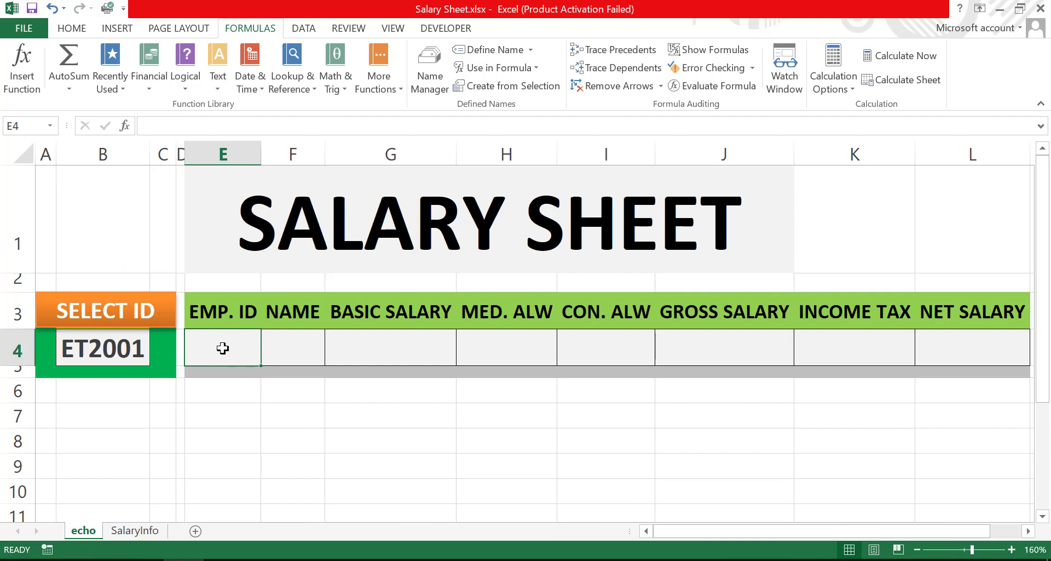
Start E4's formula as =VLOOKUP($B$4,data, with an absolute B4 lookup value
text(=vl)
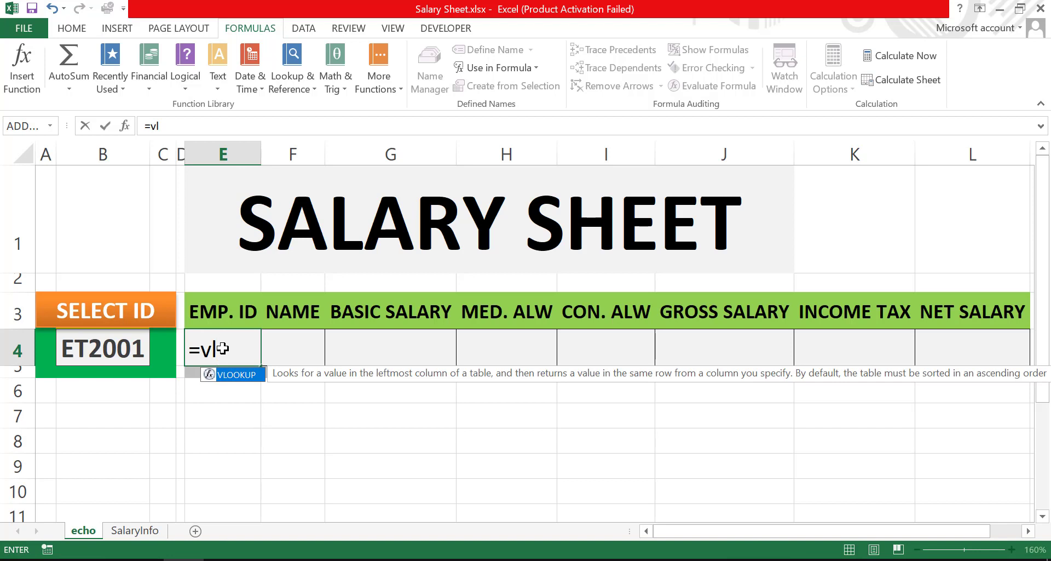
key(Tab)
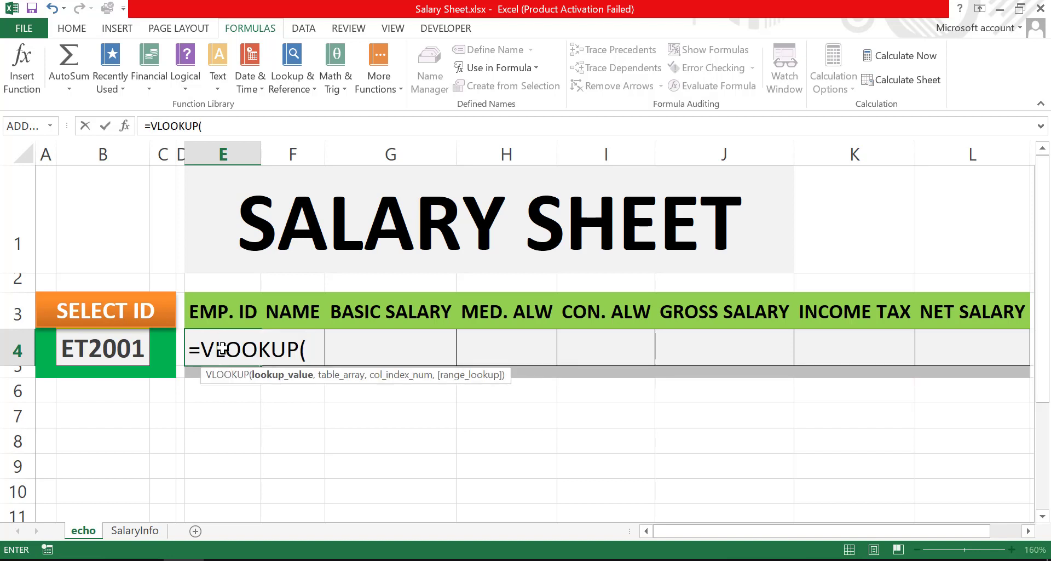
click(100, 353)
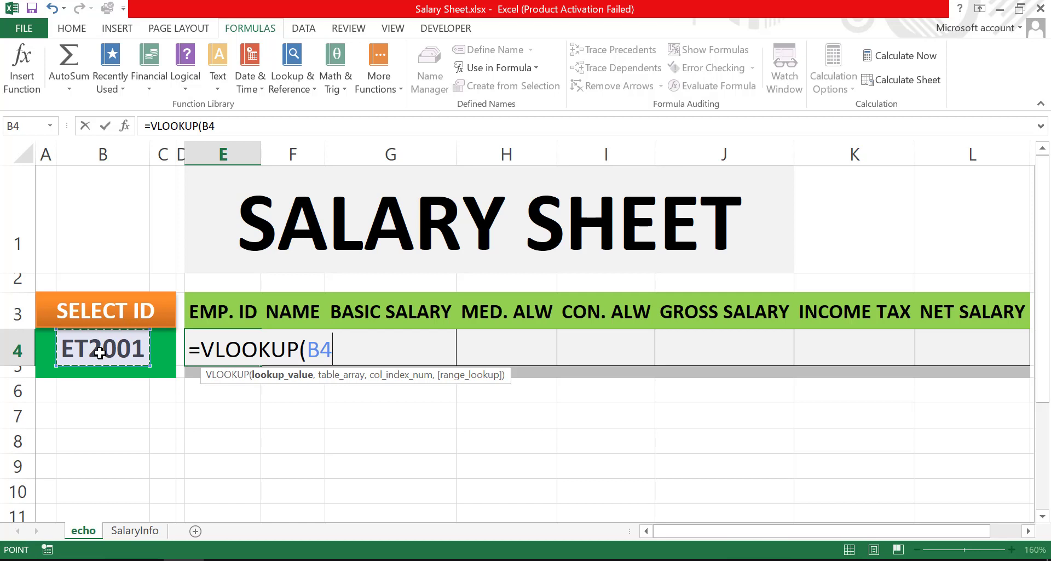
key(F4)
text($B$4,)
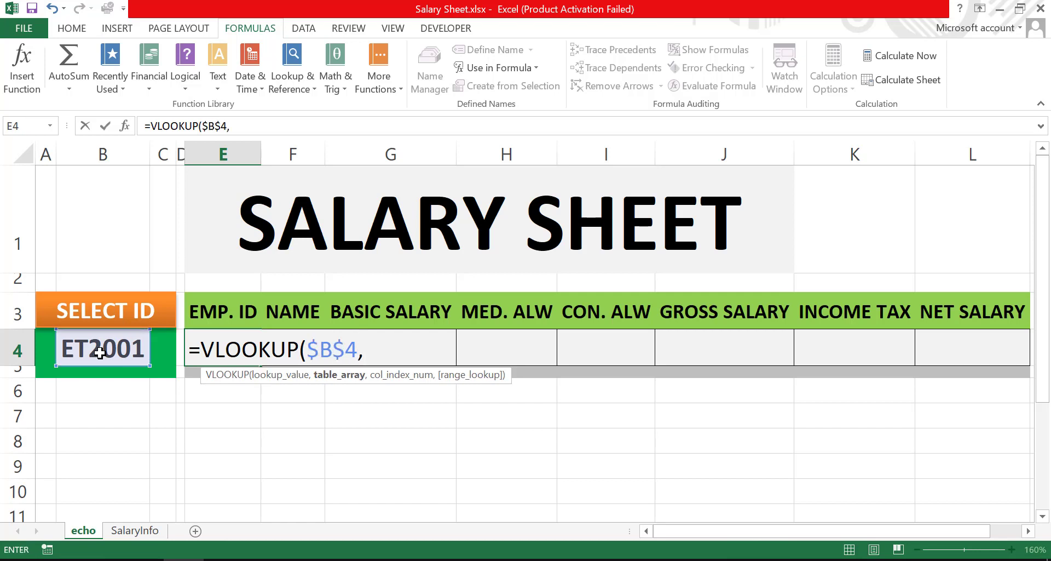
text(da)
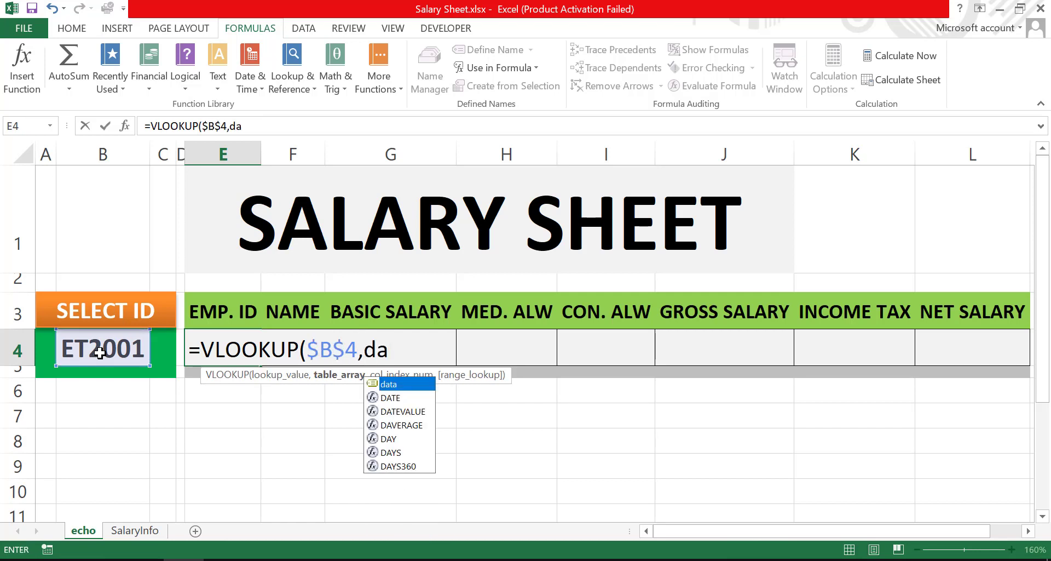
key(Tab)
text(,)
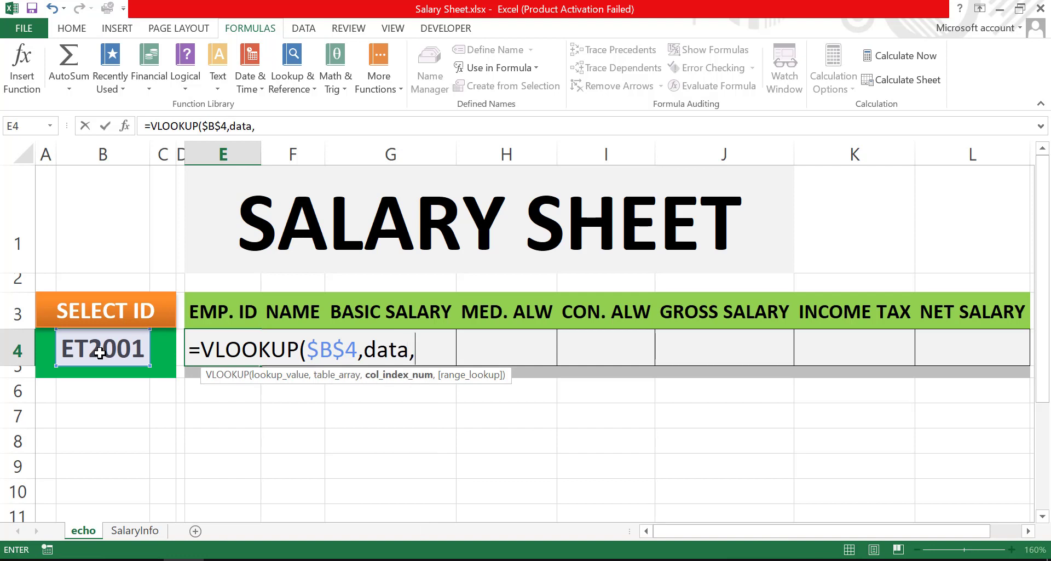
Finish the formula with column index 1 and FALSE for an exact match, and commit it
click(134, 532)
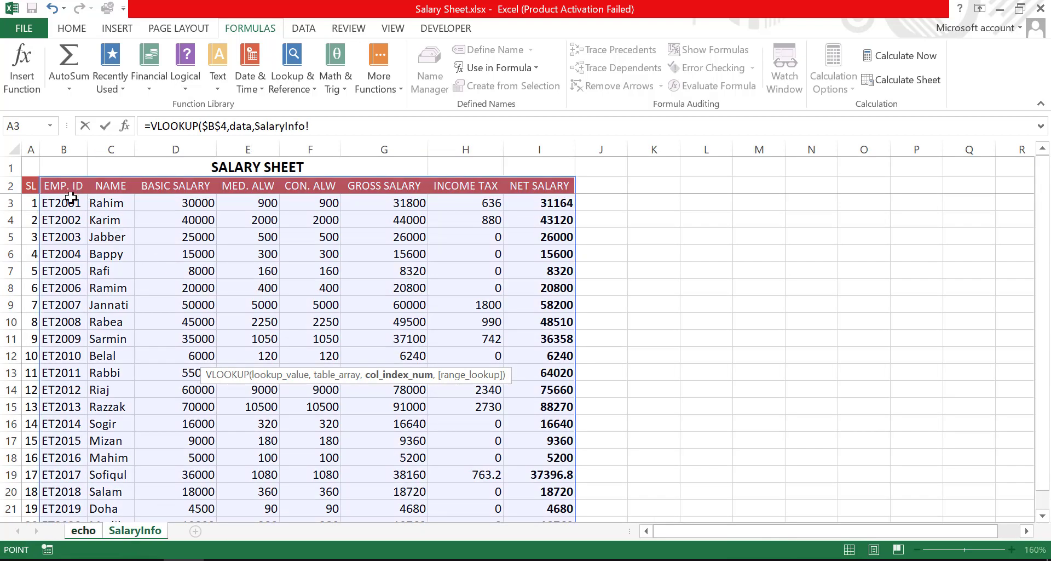
click(85, 531)
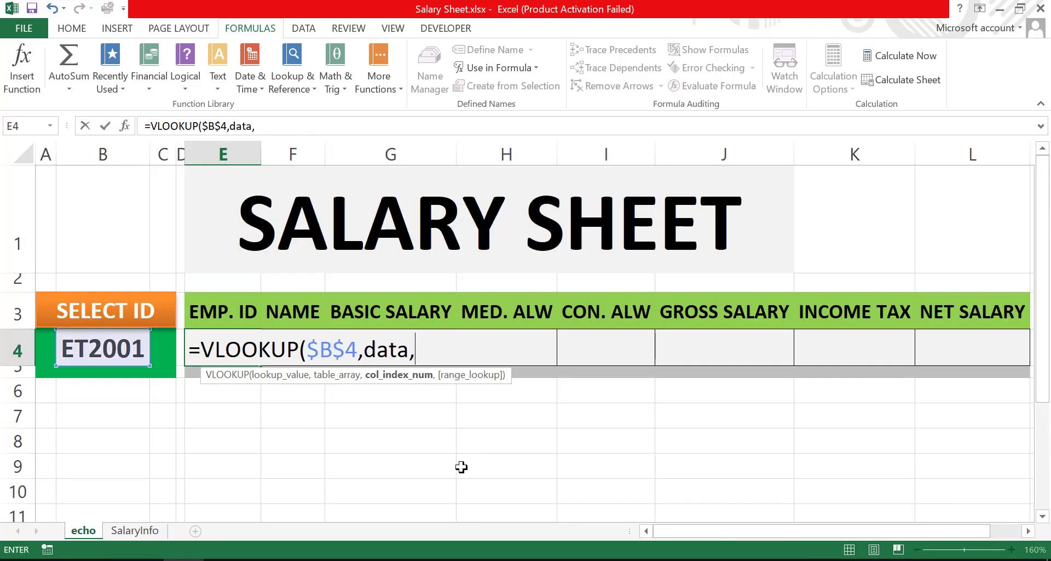
text(1)
text(,)
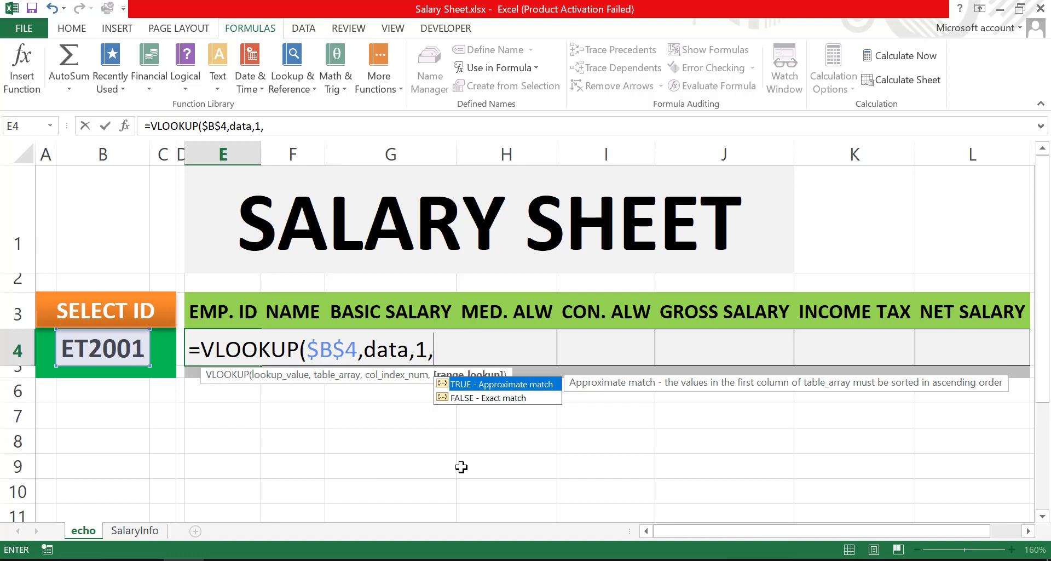
key(Down)
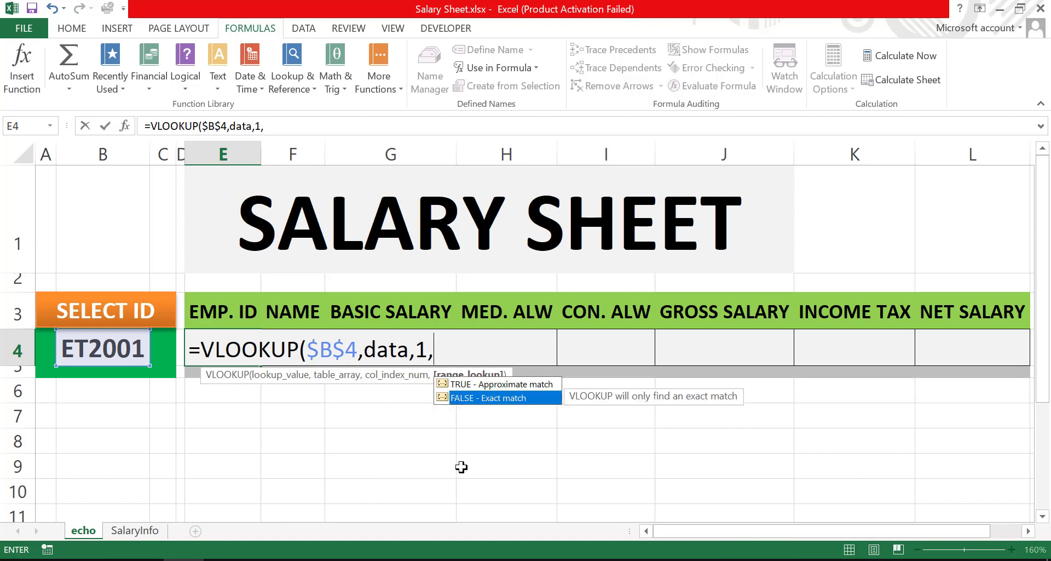
key(Tab)
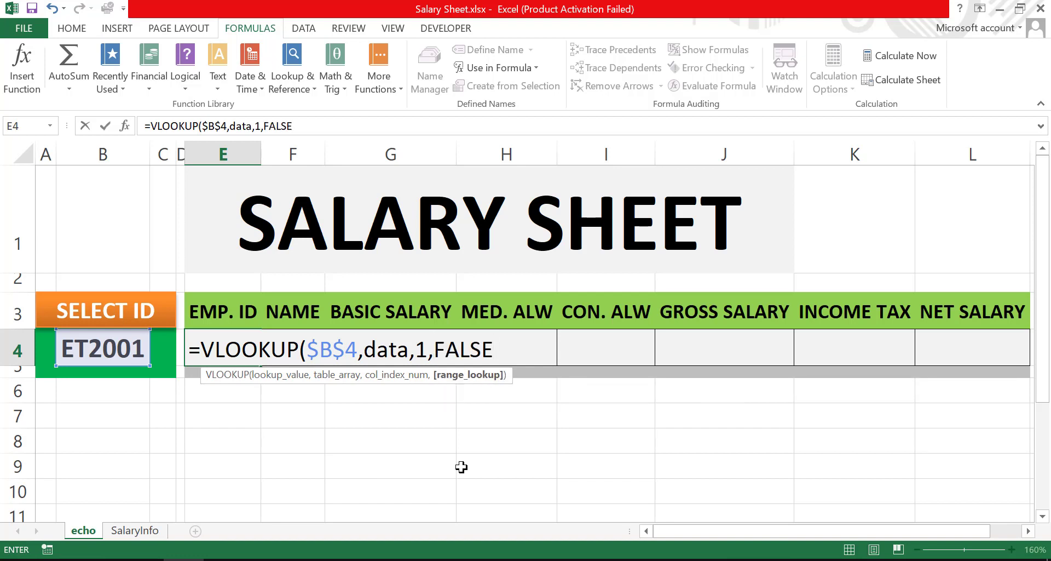
text())
key(Return)
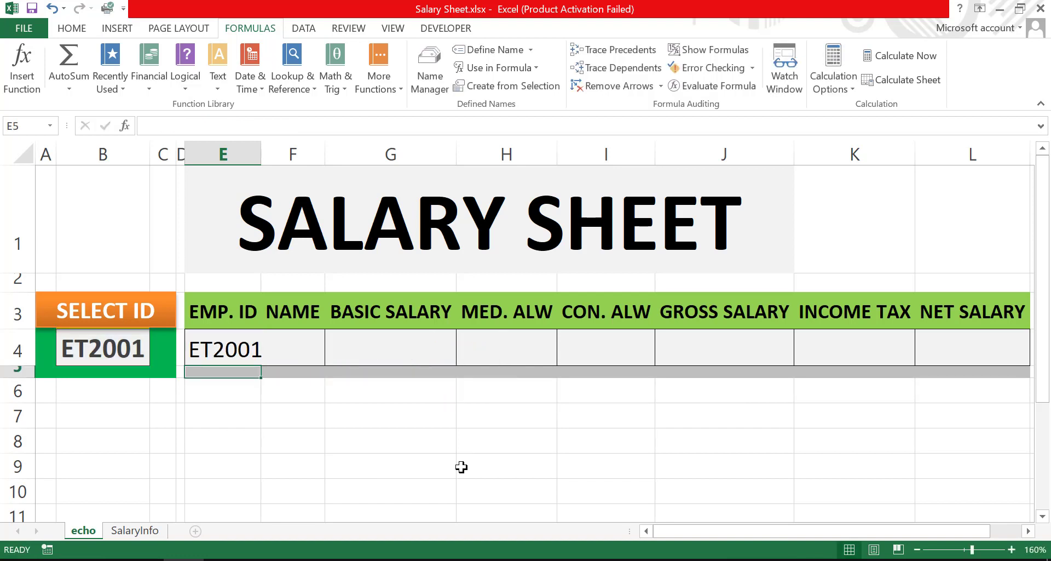
click(134, 347)
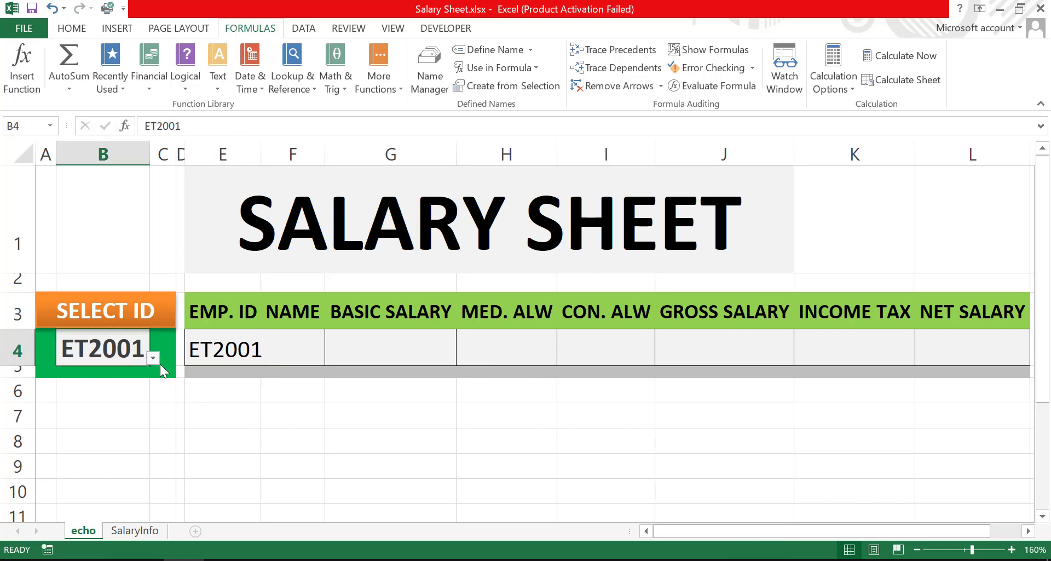
click(155, 360)
click(122, 394)
click(155, 360)
click(122, 412)
click(152, 358)
scroll(147, 416, up, 1)
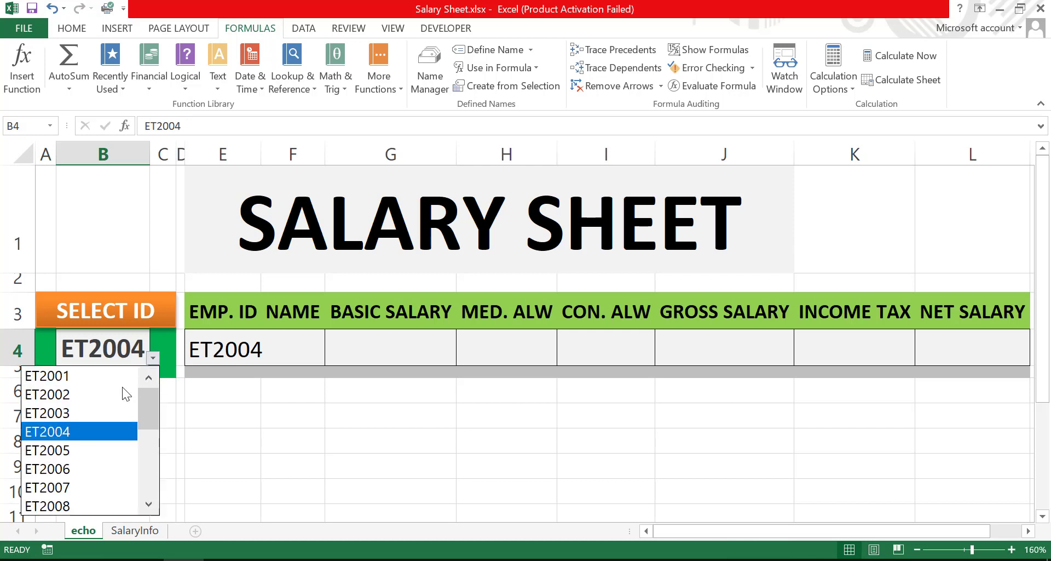
click(110, 378)
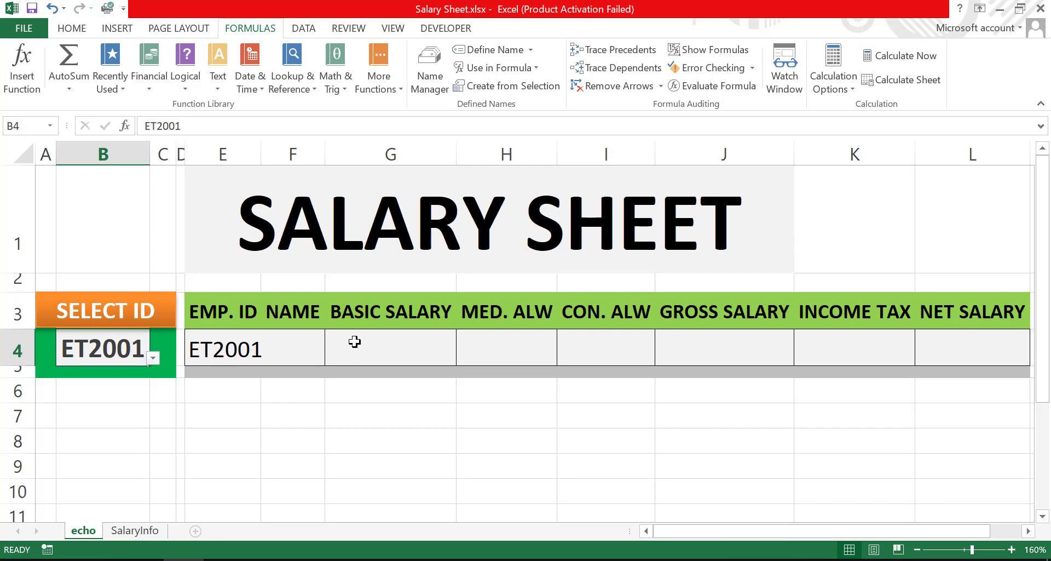
double_click(285, 351)
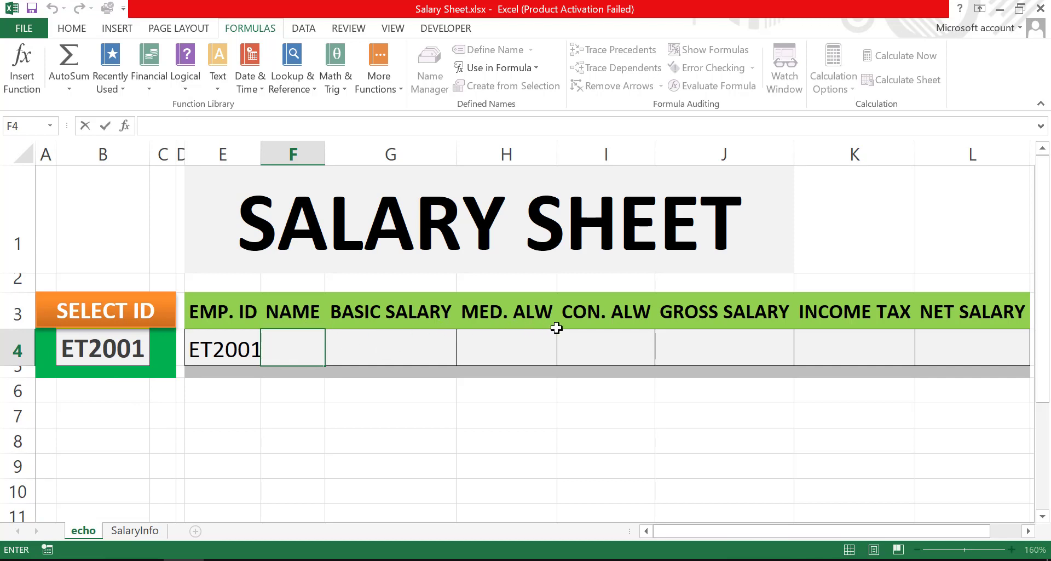
click(244, 351)
click(258, 419)
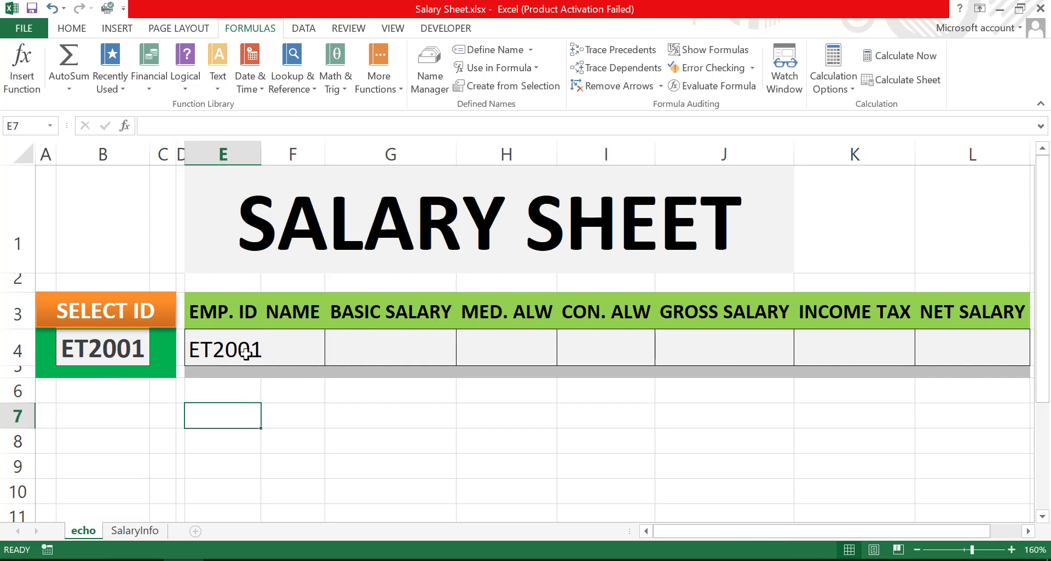
double_click(237, 336)
click(271, 415)
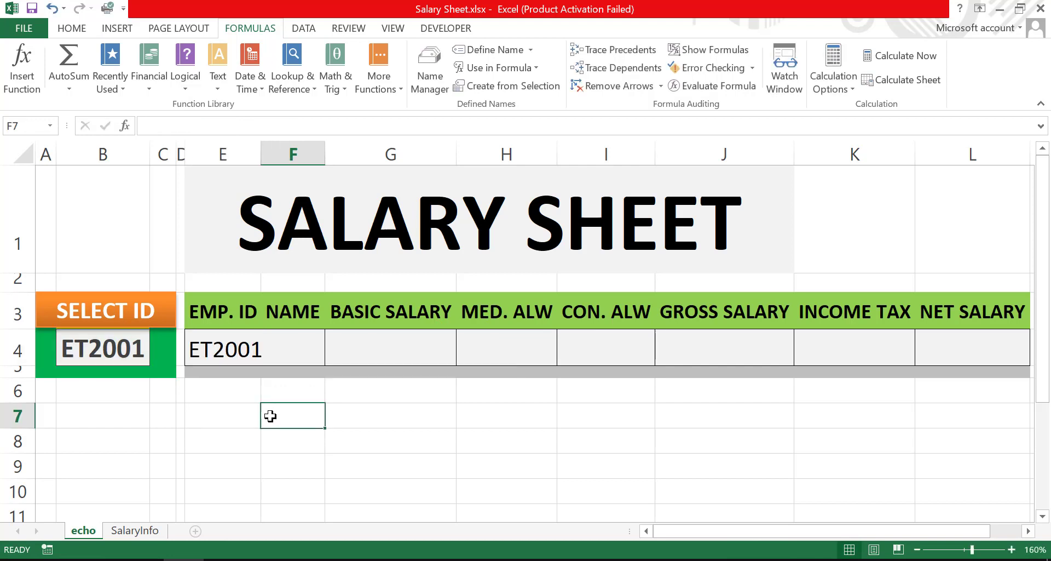
double_click(230, 346)
key(Escape)
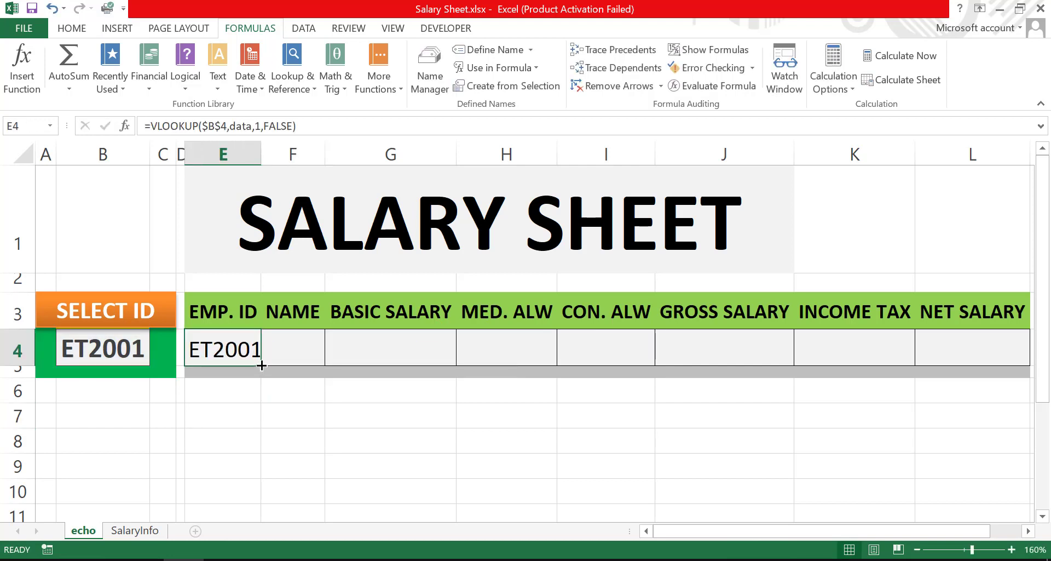
Fill E4's VLOOKUP formula across row 4 to L4
drag(261, 366, 860, 376)
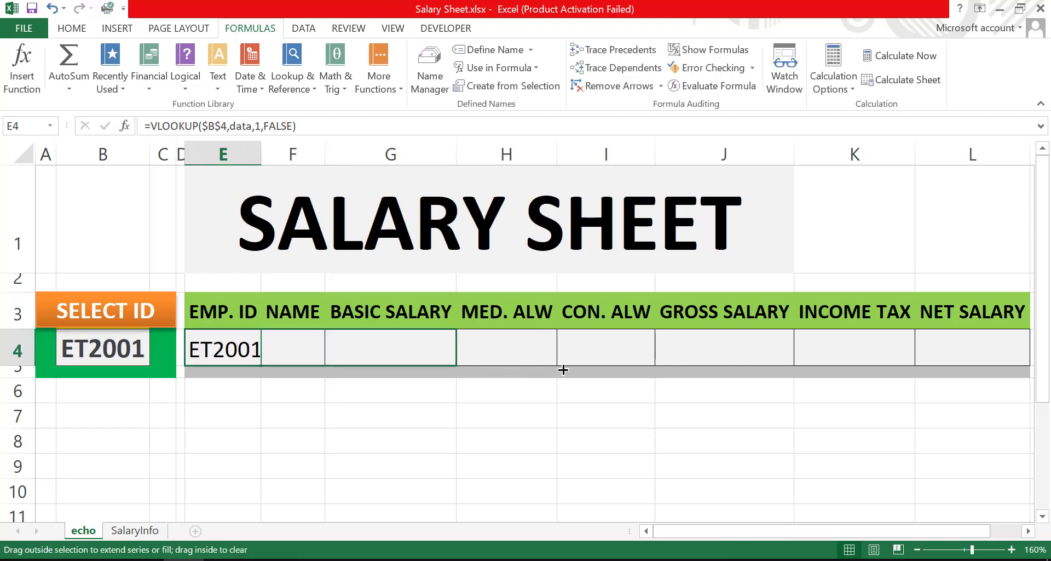
drag(860, 375, 980, 370)
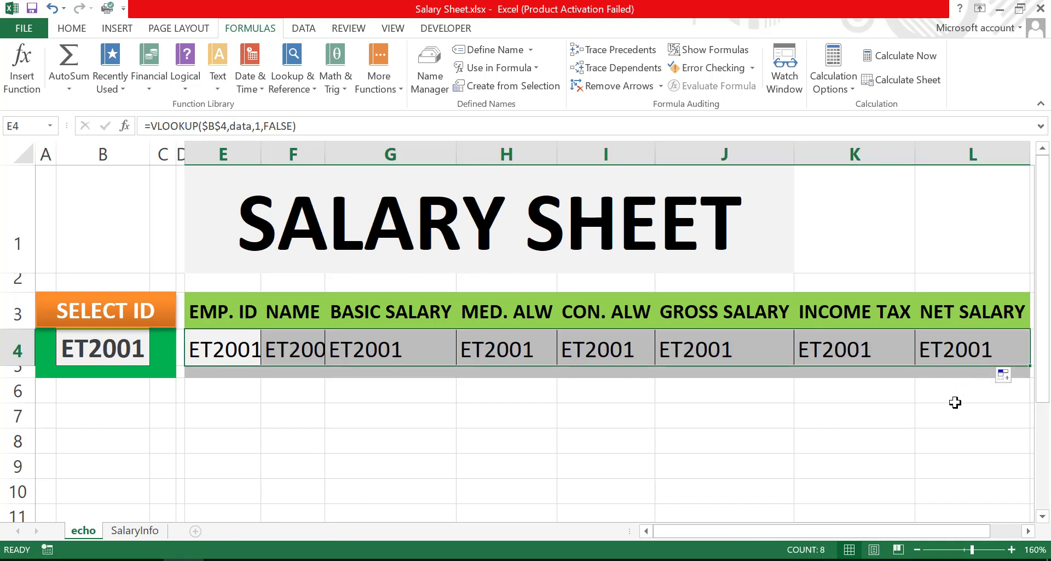
click(692, 414)
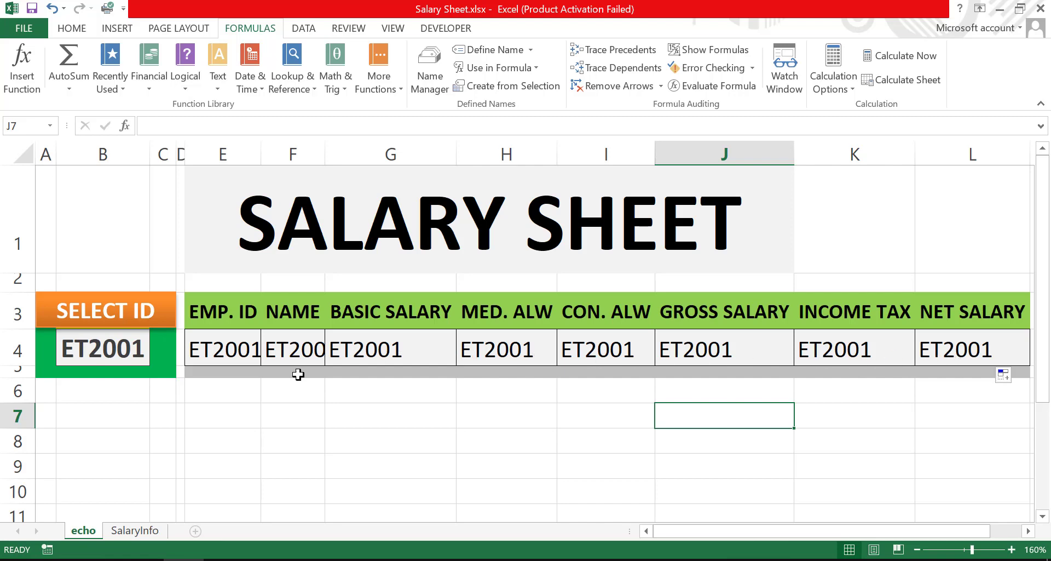
Compare the SalaryInfo table columns with the echo sheet, then select E4 to inspect its formula
click(140, 531)
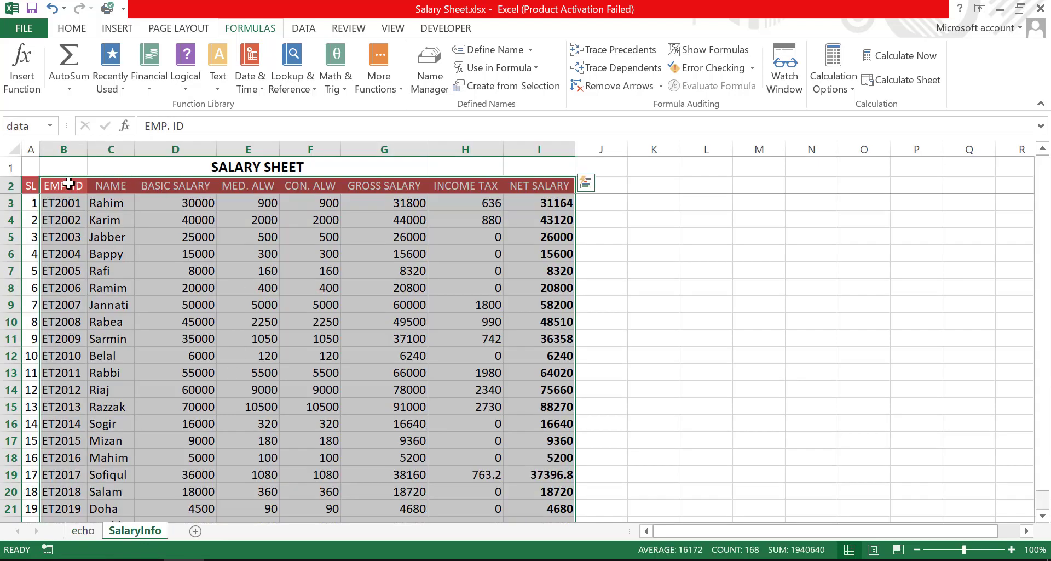
click(83, 530)
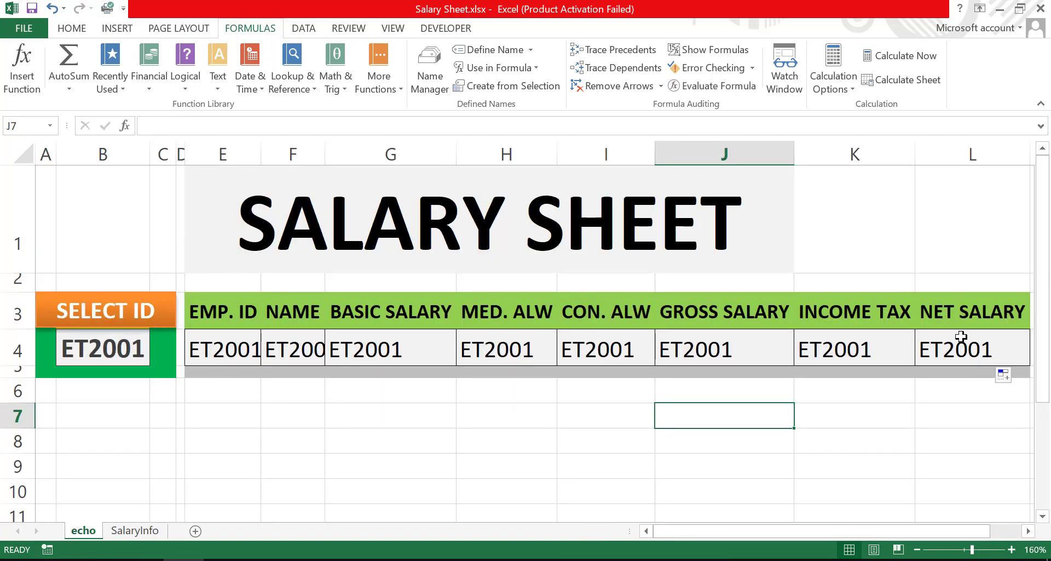
click(134, 531)
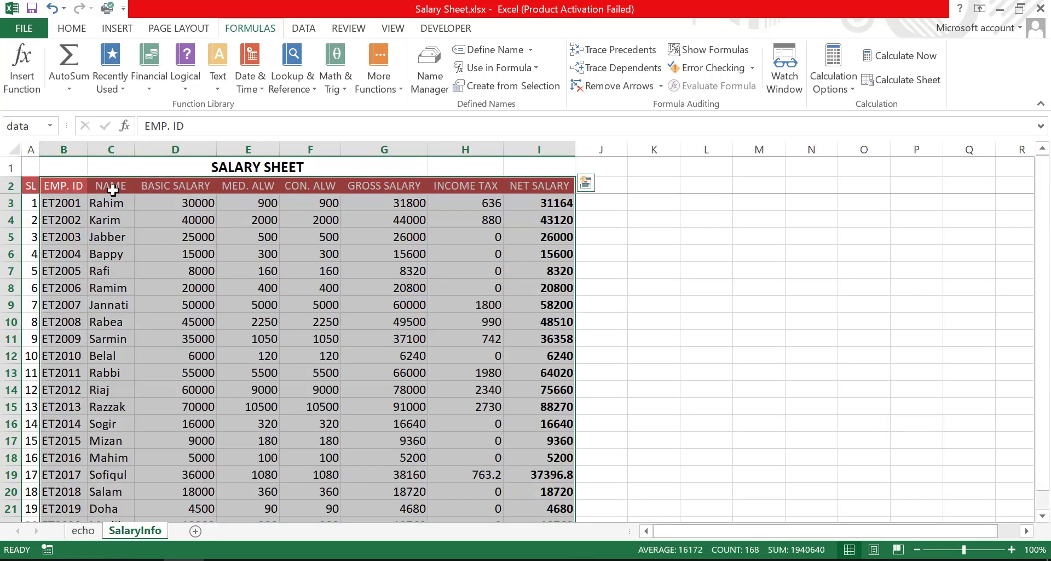
click(83, 531)
click(231, 346)
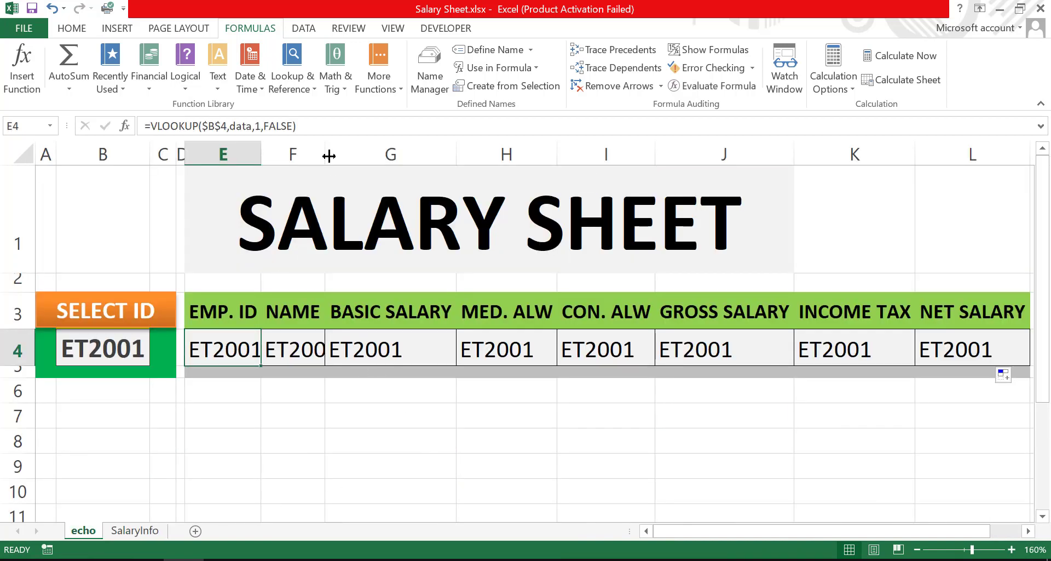
Change F4's column index to 2 so it shows Rahim, and autofit column F
key(Right)
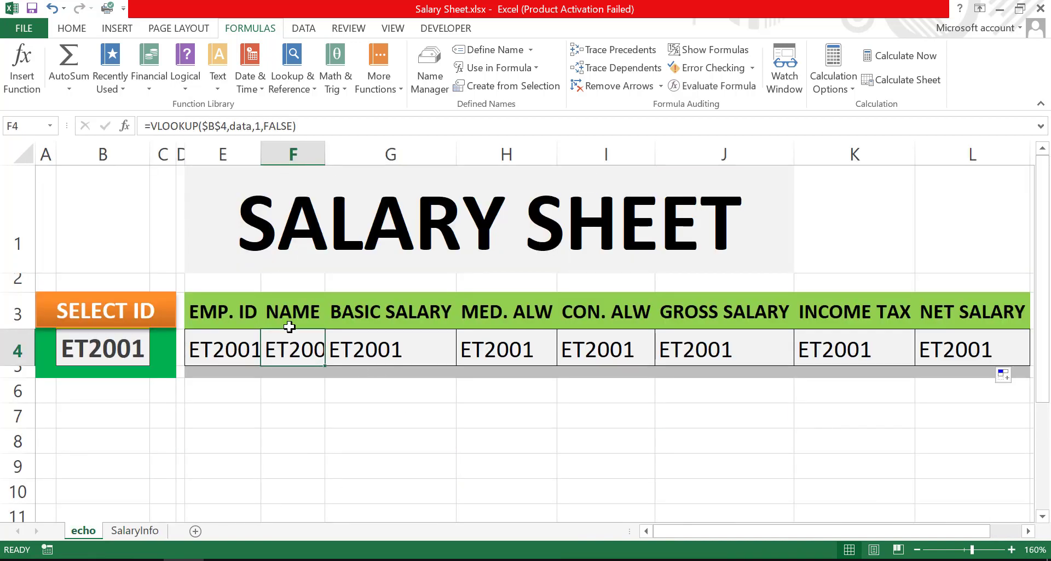
click(260, 126)
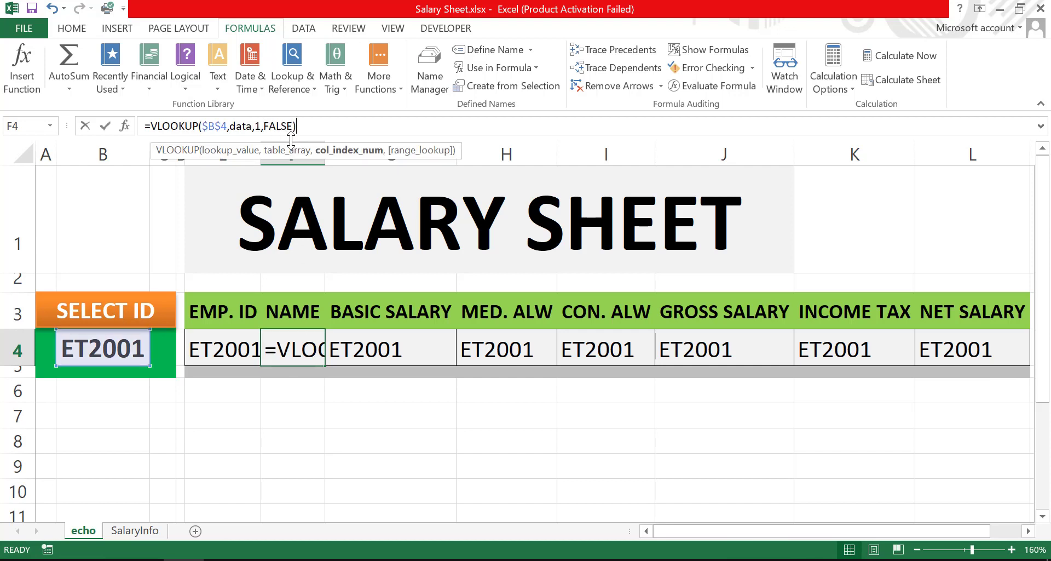
key(BackSpace)
text(2)
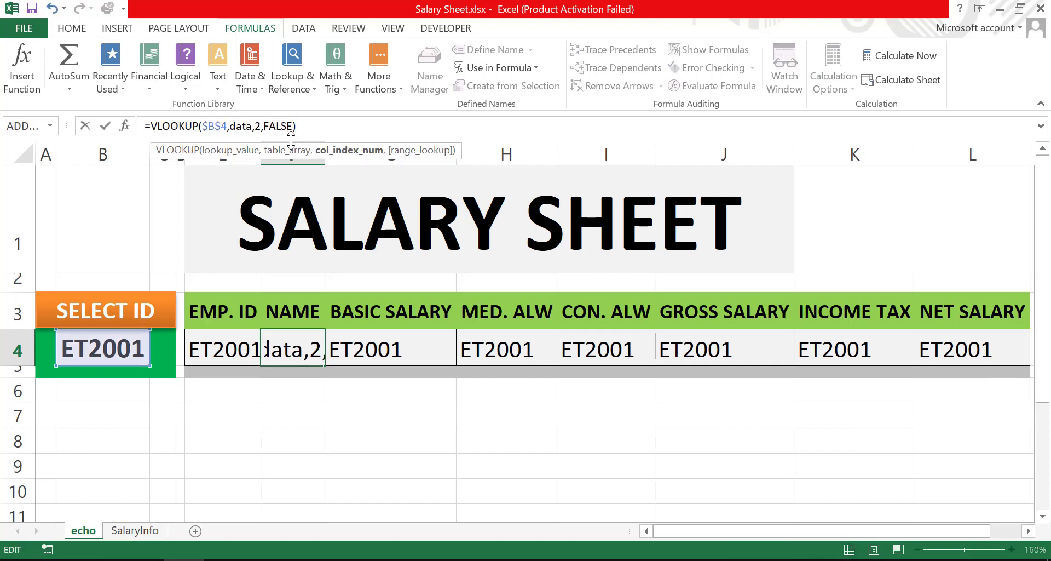
key(Tab)
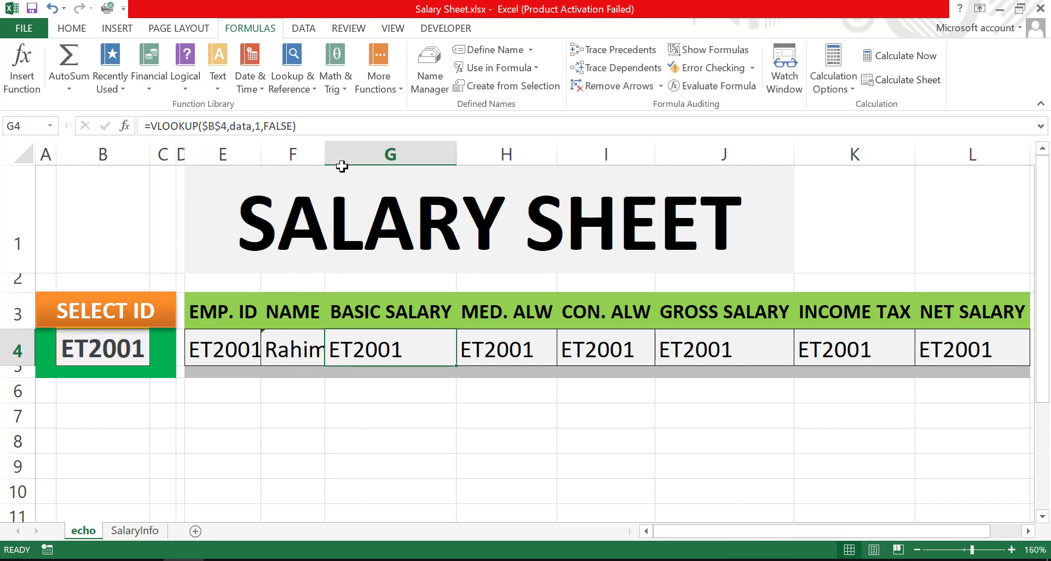
double_click(325, 153)
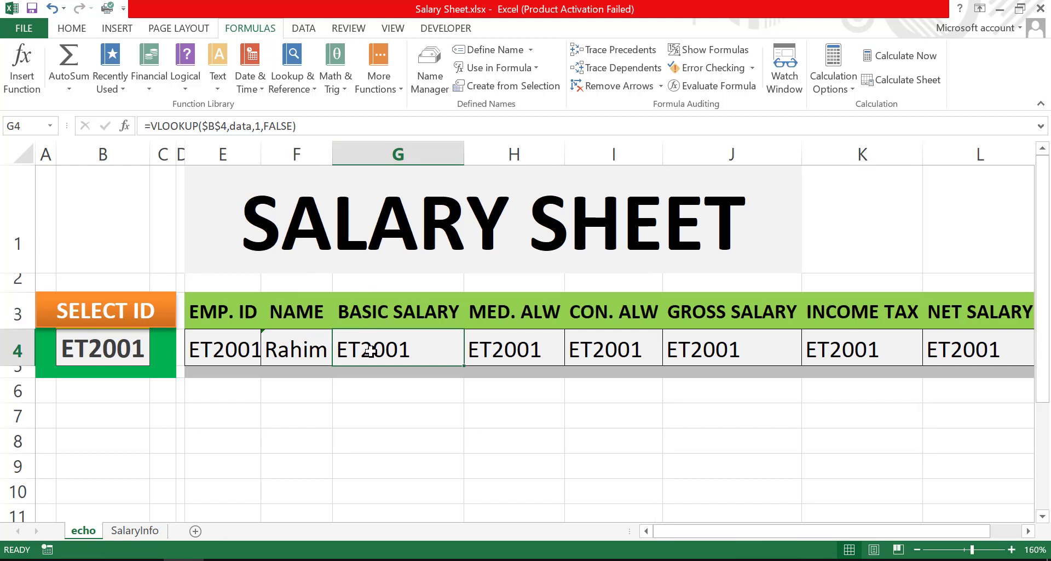
Set the column indexes in G4, H4 and I4 to 3, 4 and 5
click(259, 125)
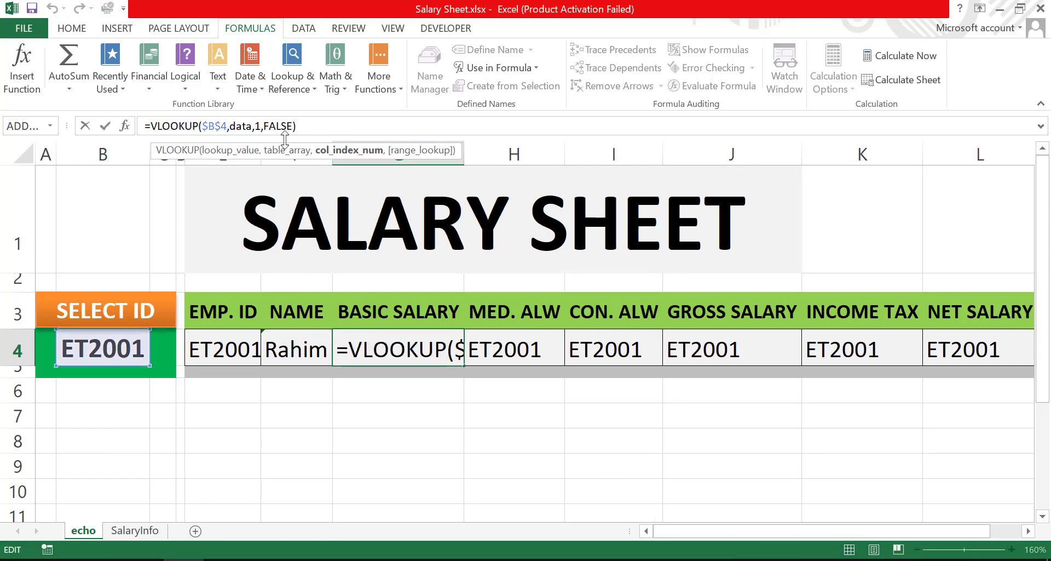
key(BackSpace)
text(3)
key(Return)
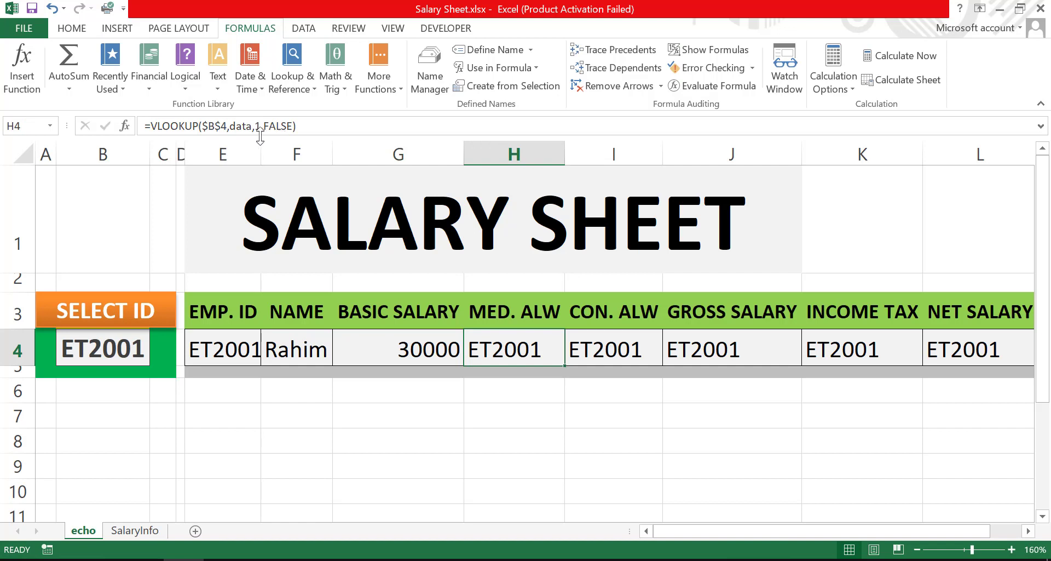
click(260, 126)
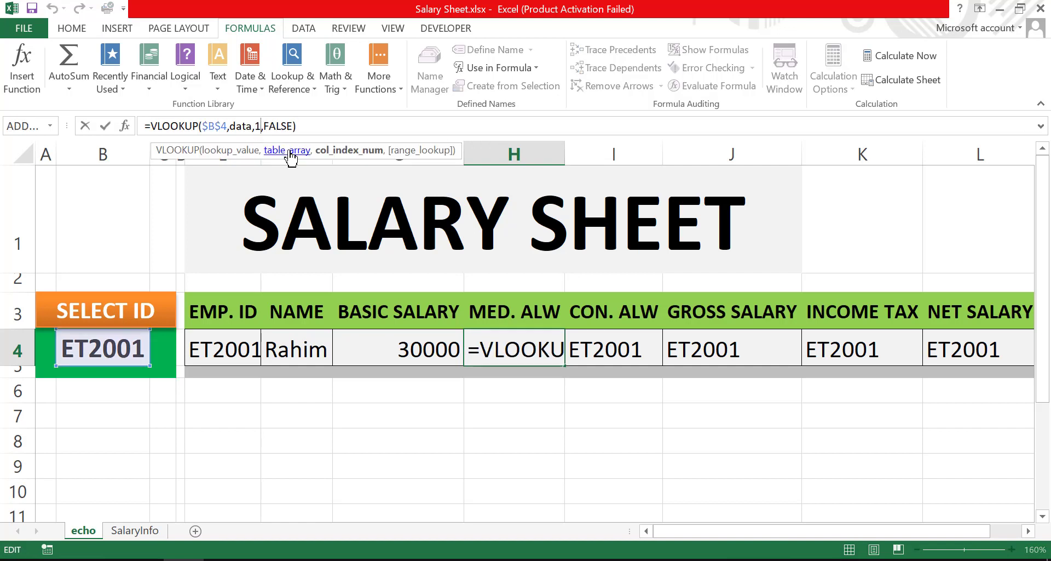
key(BackSpace)
text(4)
key(Return)
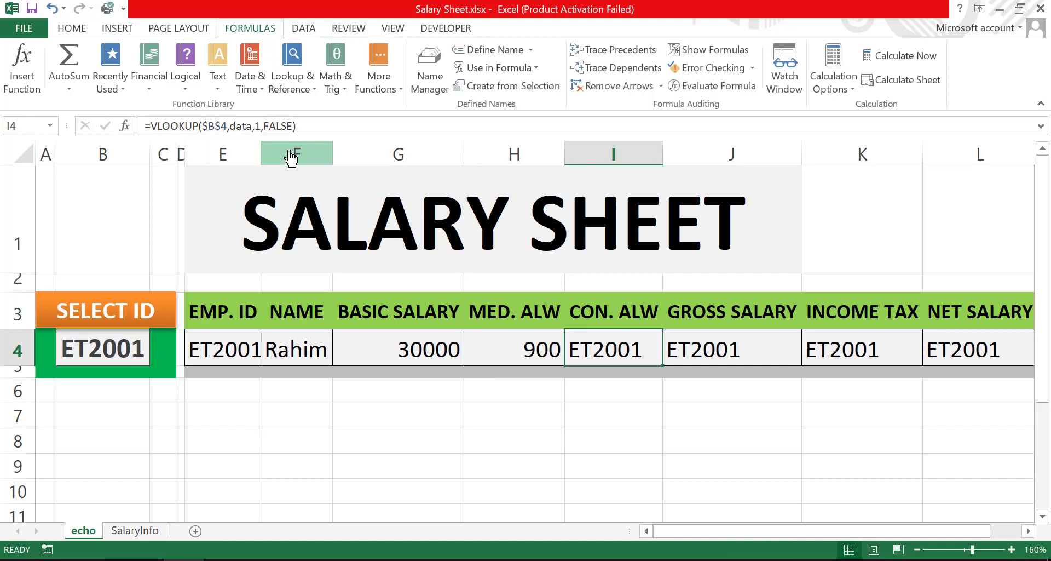
click(262, 126)
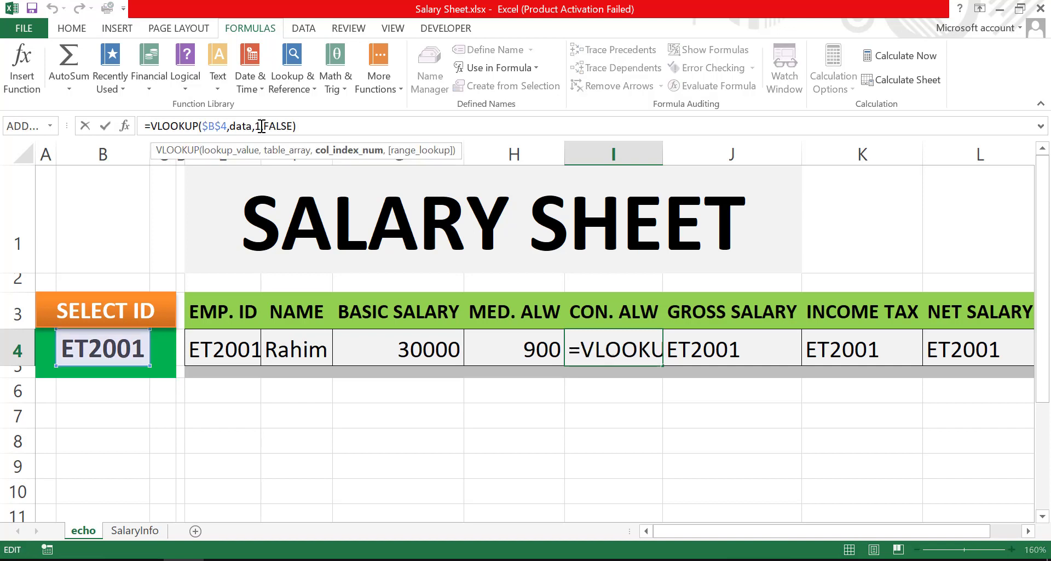
key(BackSpace)
text(5)
key(Return)
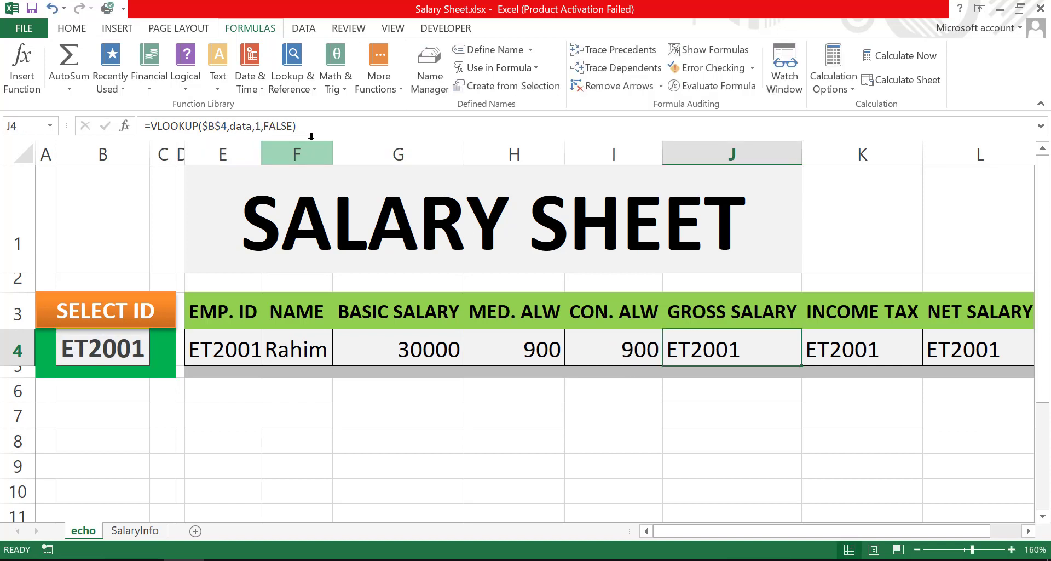
Set the column indexes in J4, K4 and L4 to 6, 7 and 8, ending at 31164
click(260, 126)
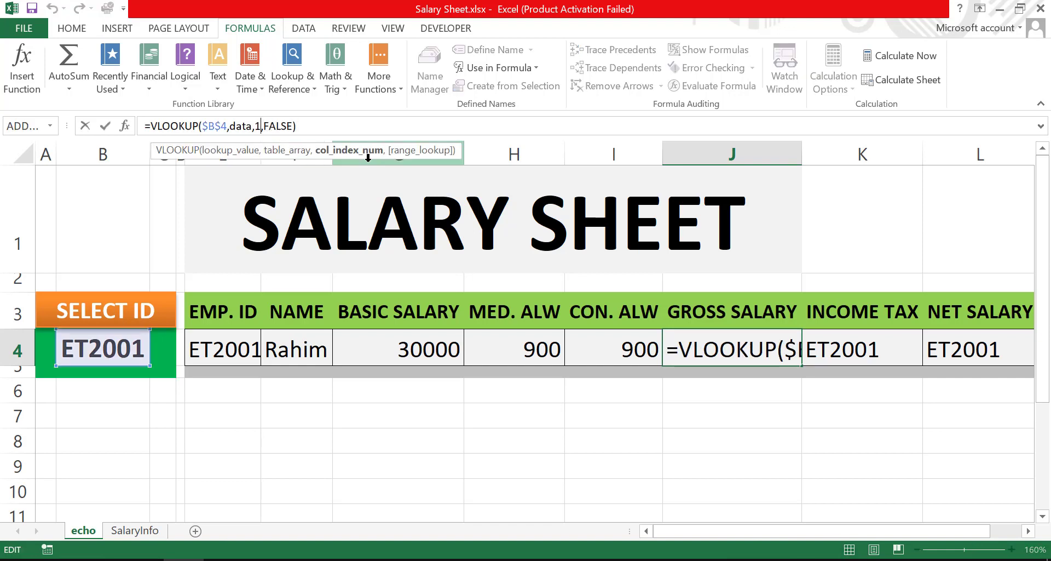
key(BackSpace)
text(6)
key(Return)
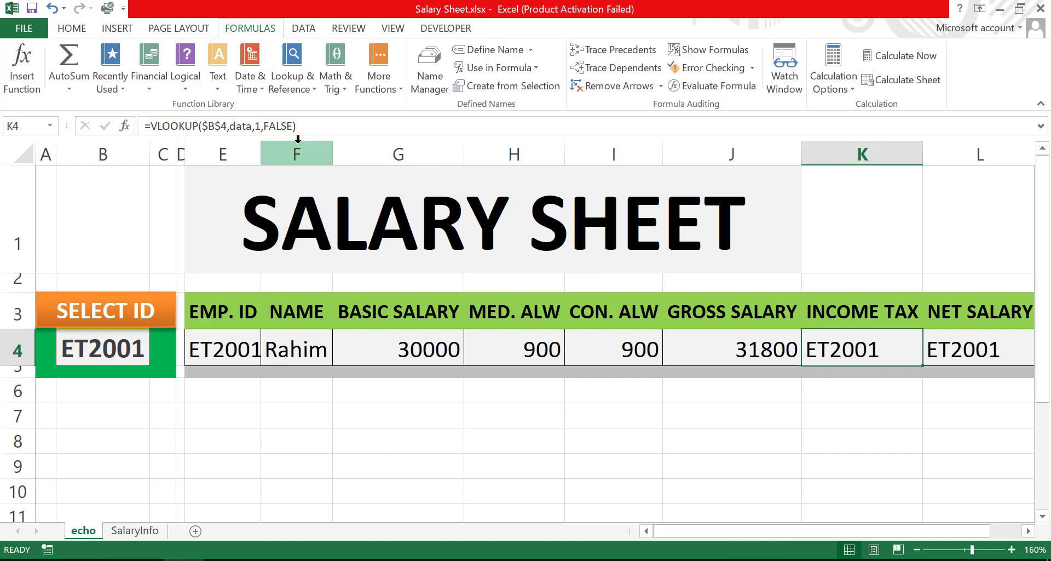
click(261, 126)
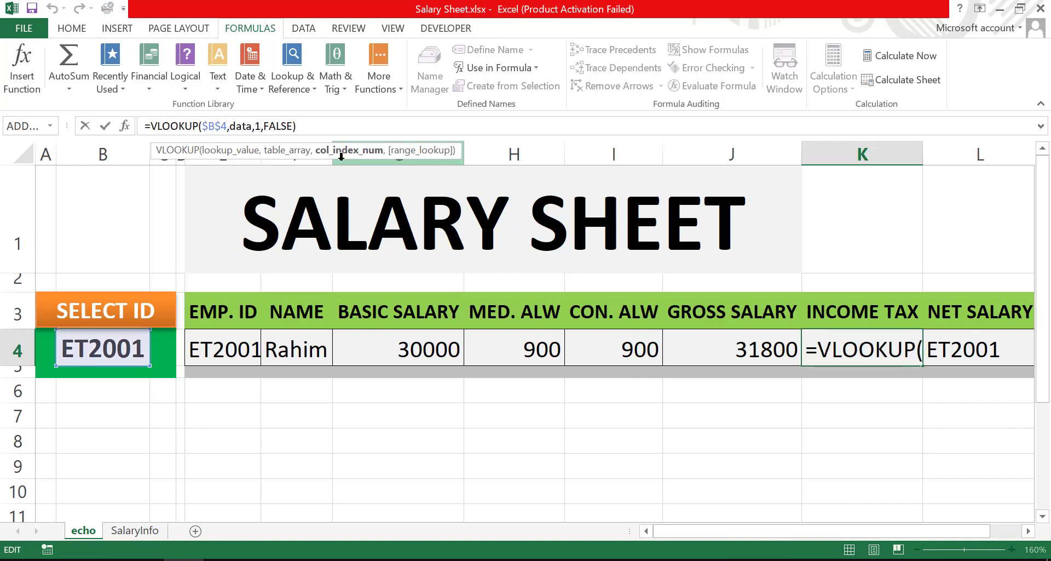
key(BackSpace)
text(7)
key(Return)
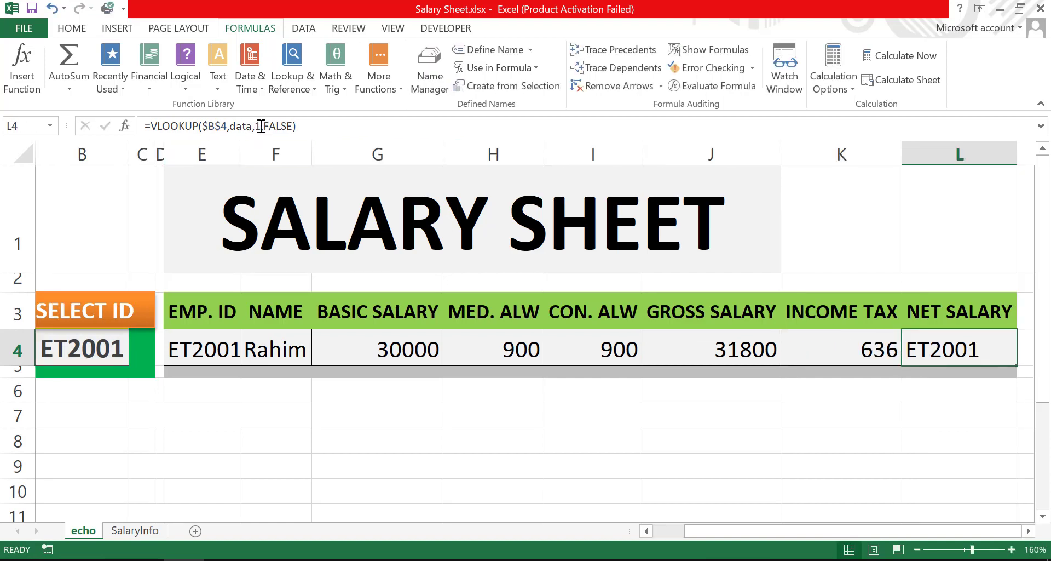
click(262, 126)
key(BackSpace)
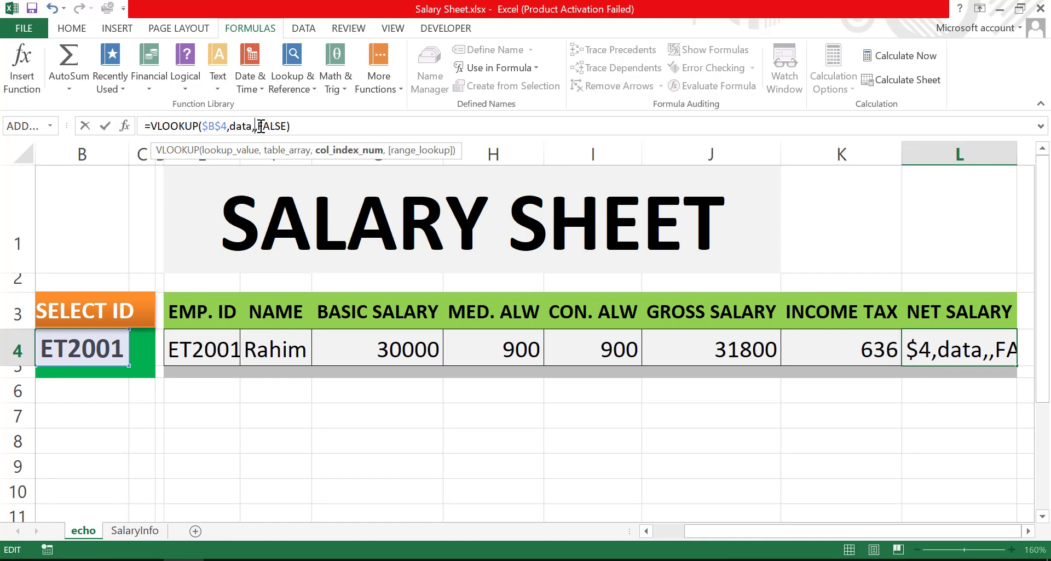
text(8)
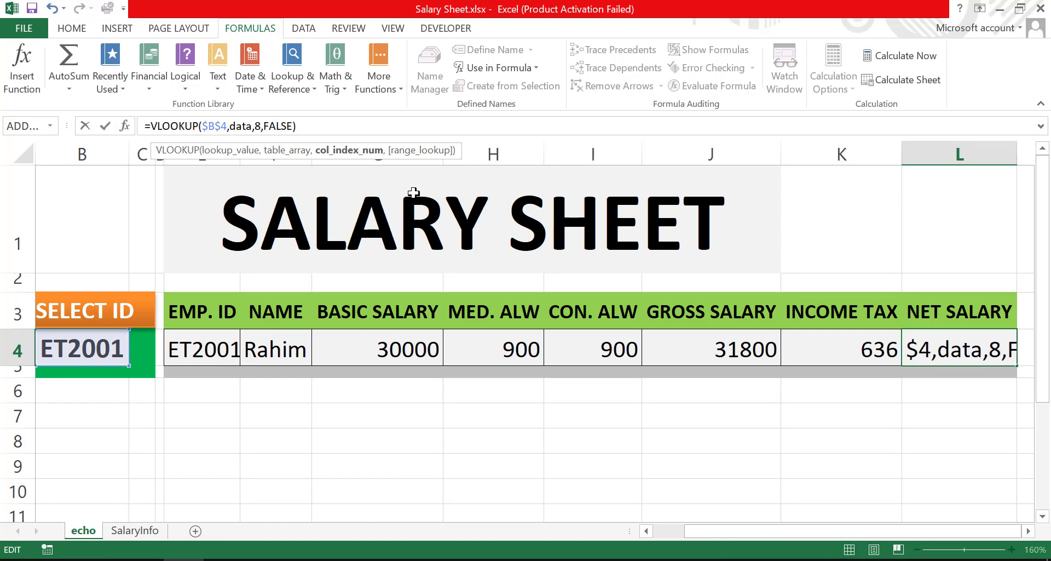
key(Return)
click(567, 421)
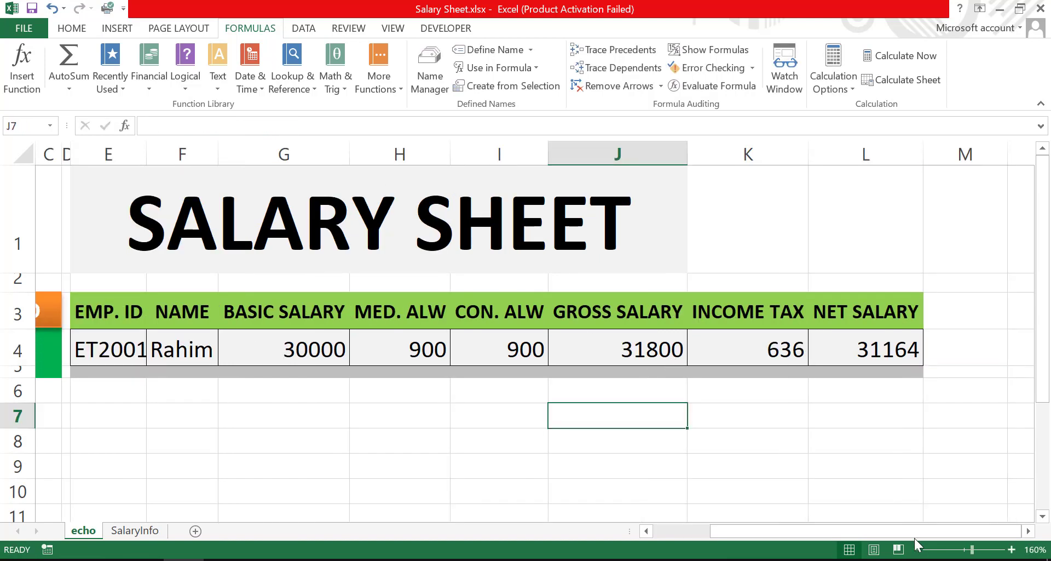
Check the SalaryInfo source table, then pick ET2002 from B4's drop-down
drag(872, 530, 813, 531)
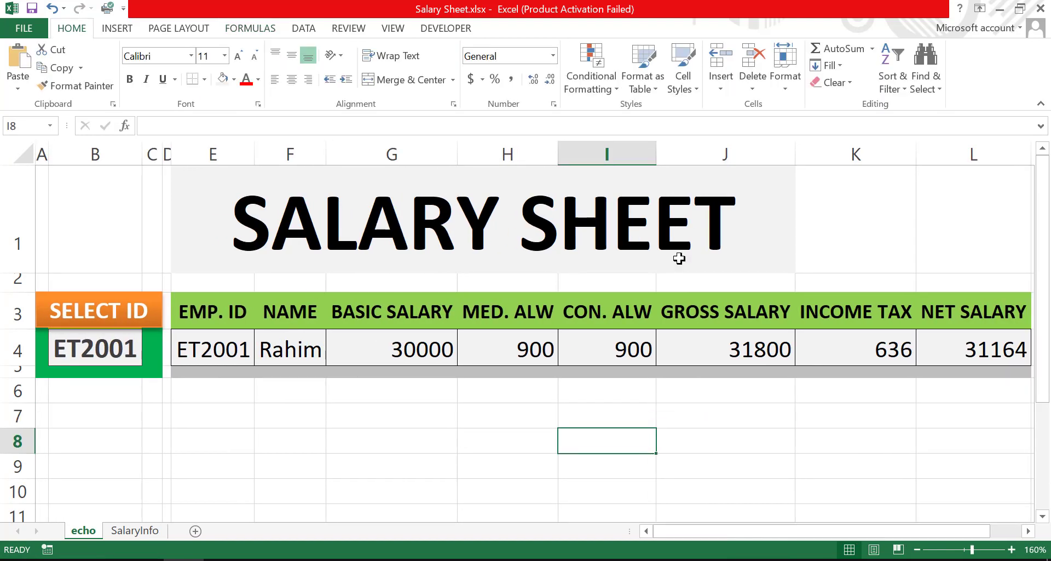
click(135, 530)
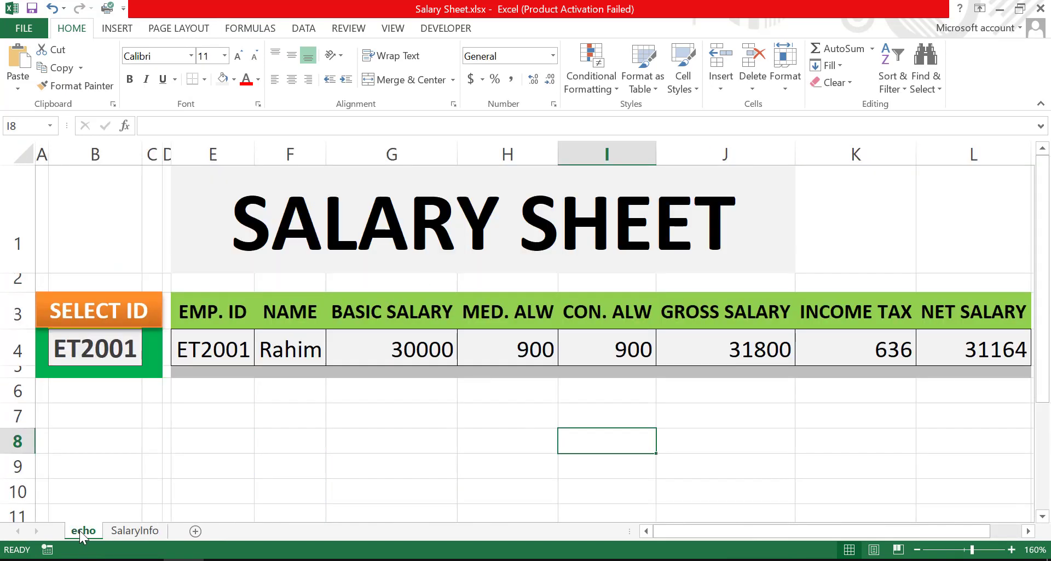
click(83, 531)
click(119, 357)
click(145, 357)
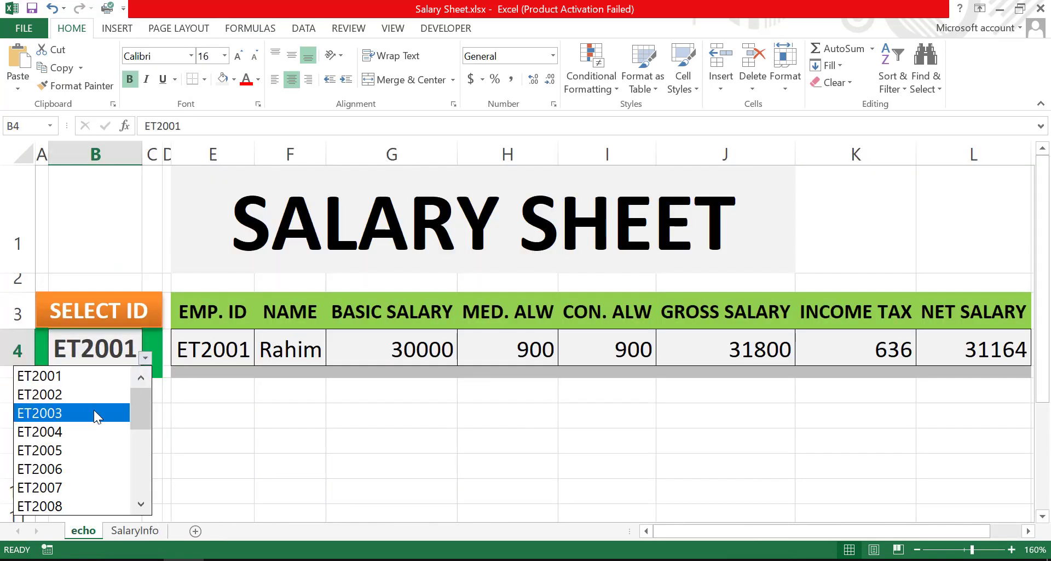
click(88, 394)
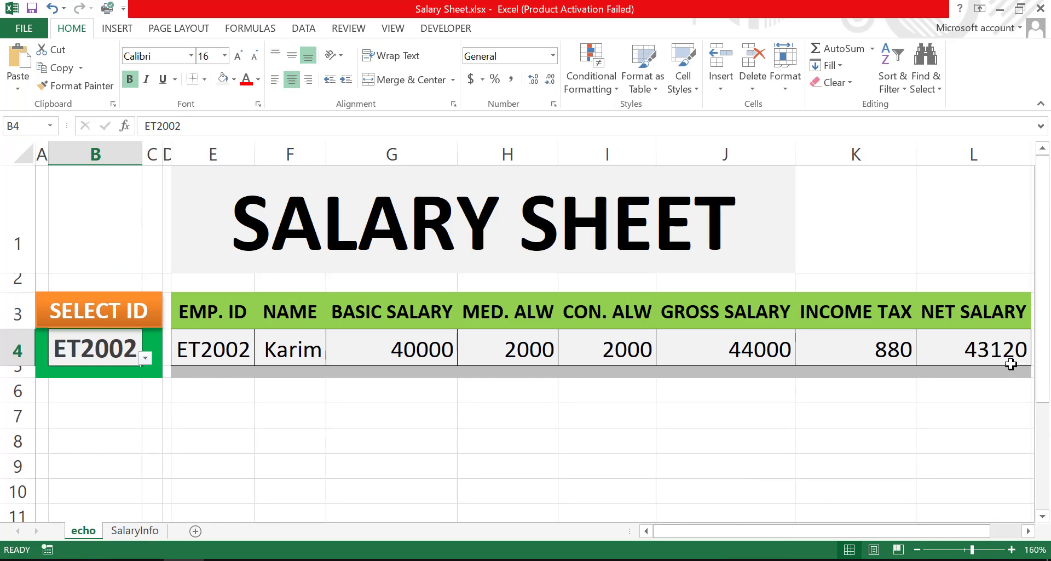
Try ET2006 and ET2010 in B4, finishing on ET2017 to show Sofiqul's salary row
click(146, 357)
click(112, 444)
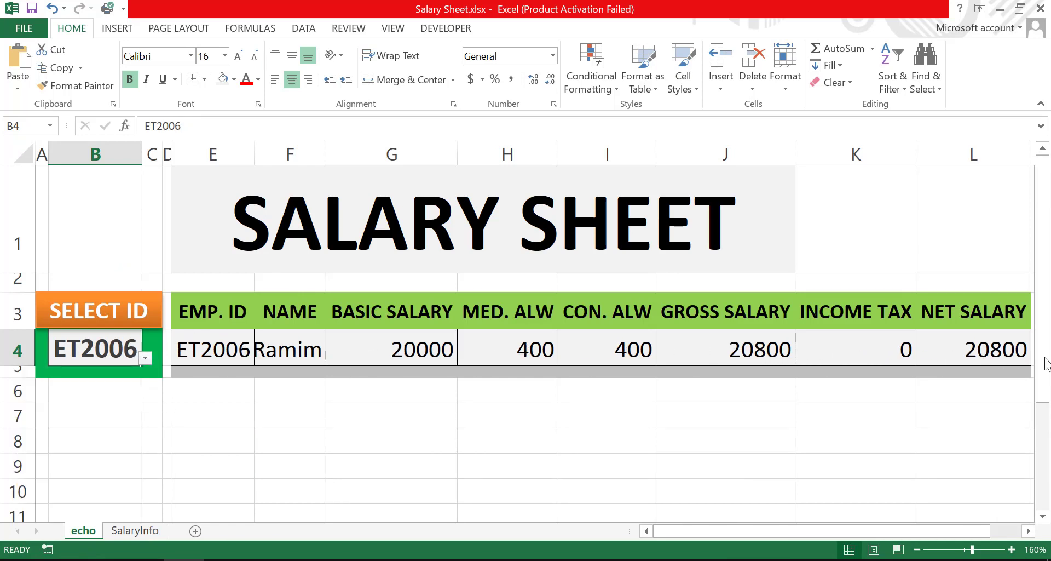
click(146, 358)
click(94, 452)
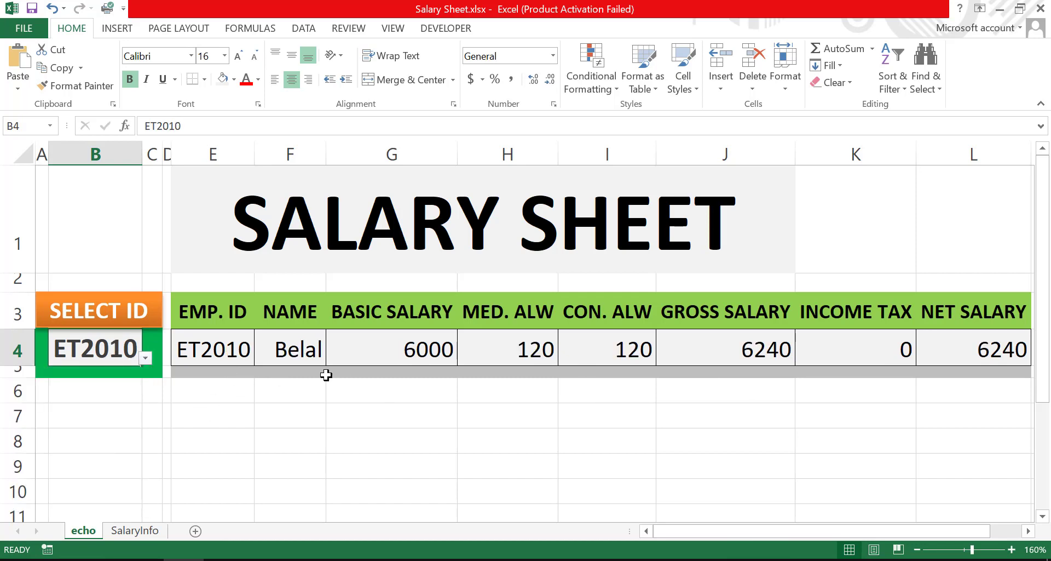
click(146, 357)
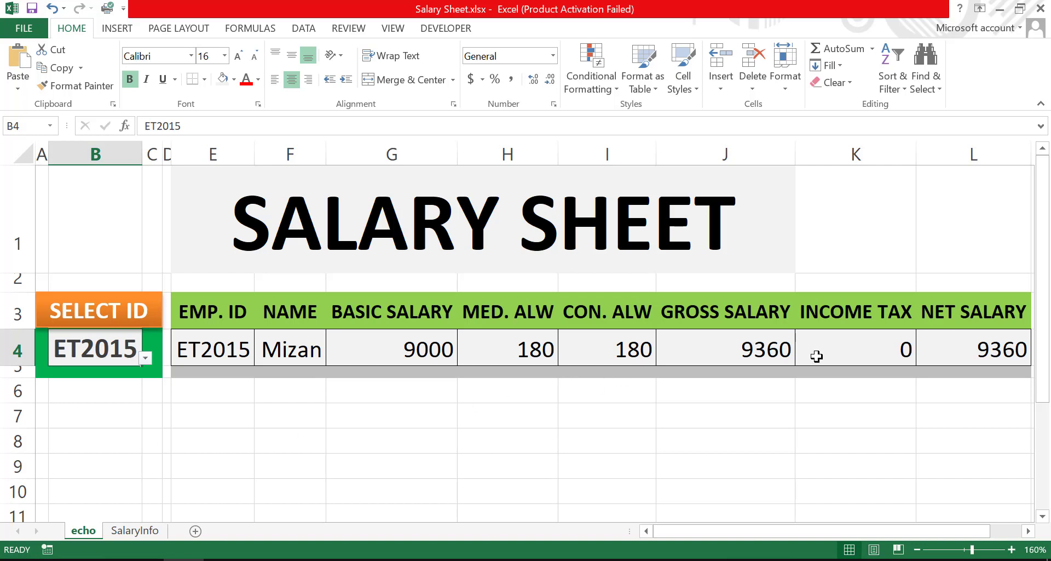
click(152, 362)
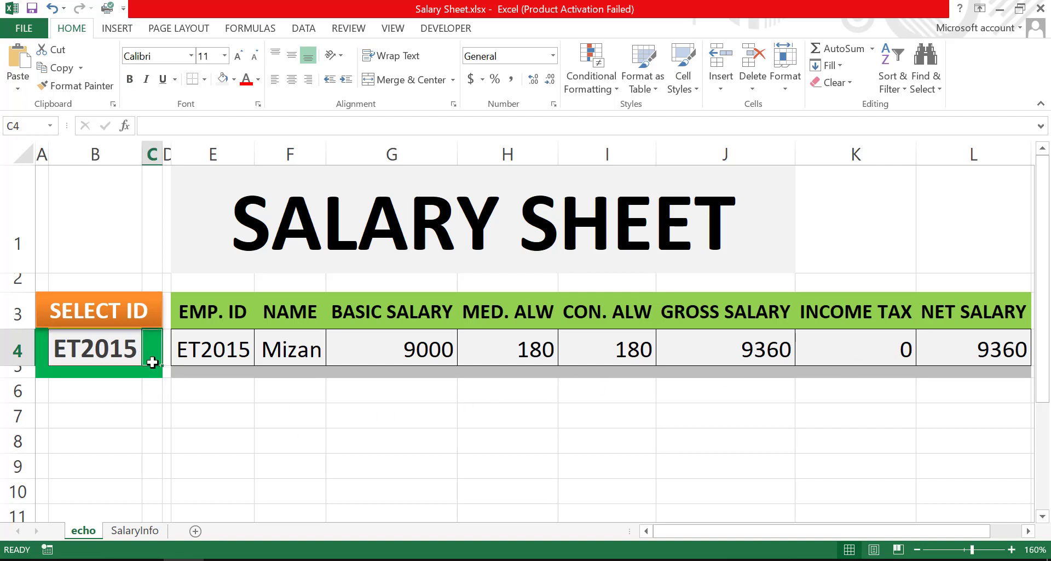
click(139, 361)
click(145, 362)
click(130, 357)
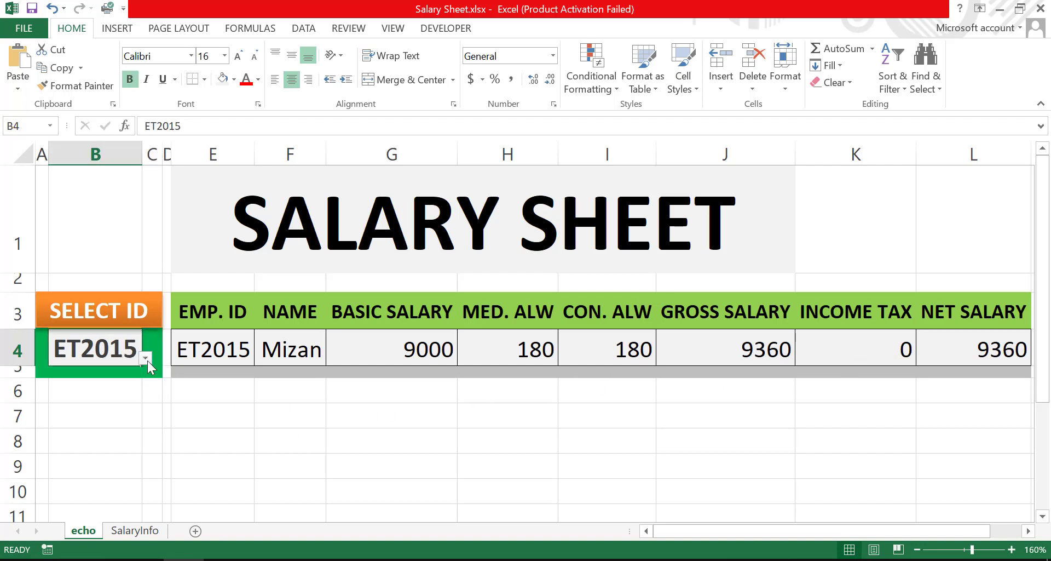
click(146, 360)
click(102, 449)
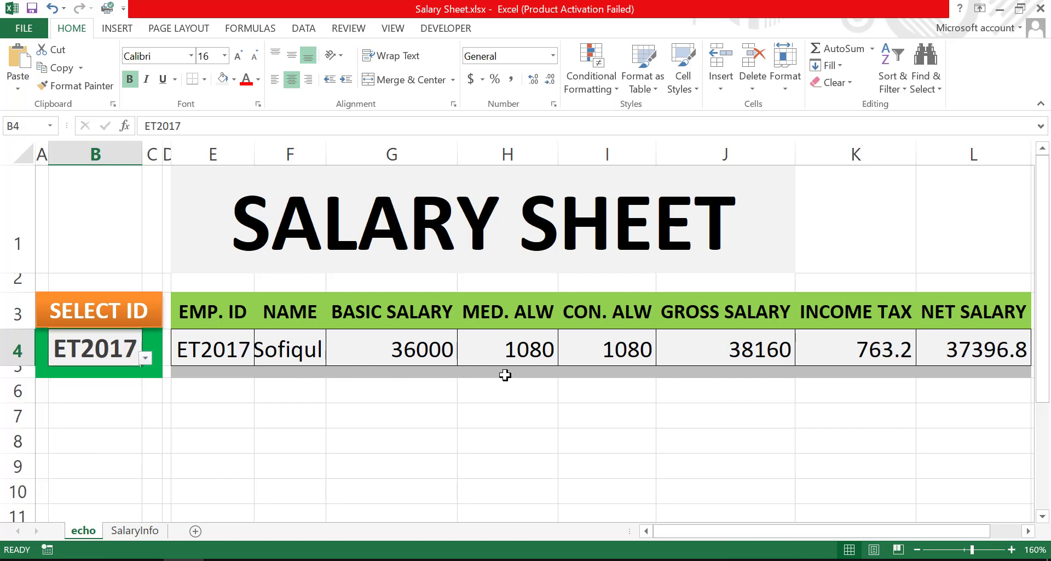